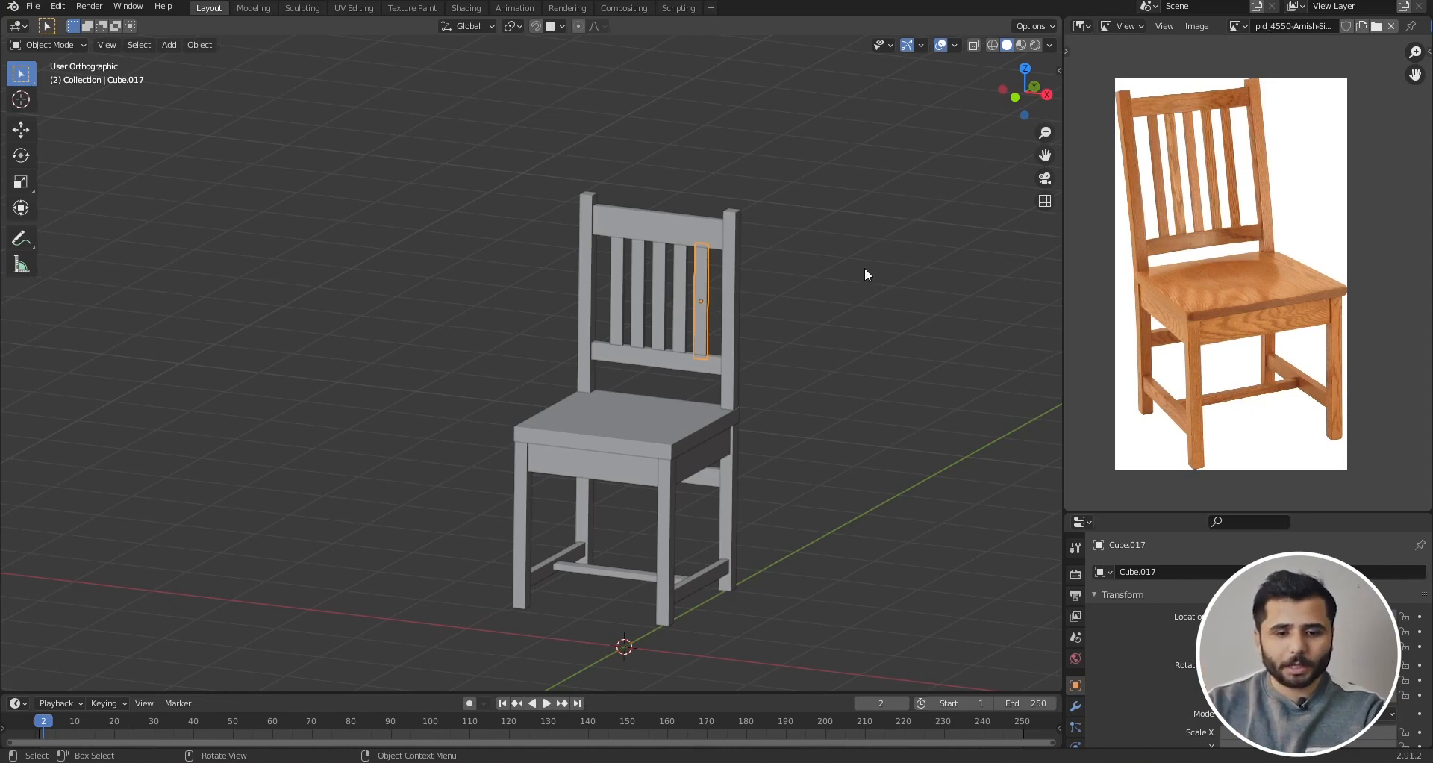
Step: Add a Monkey mesh to the scene and move it above the chair
scroll(548, 342, "down", 5)
scroll(540, 221, "up", 5)
scroll(674, 403, "down", 3)
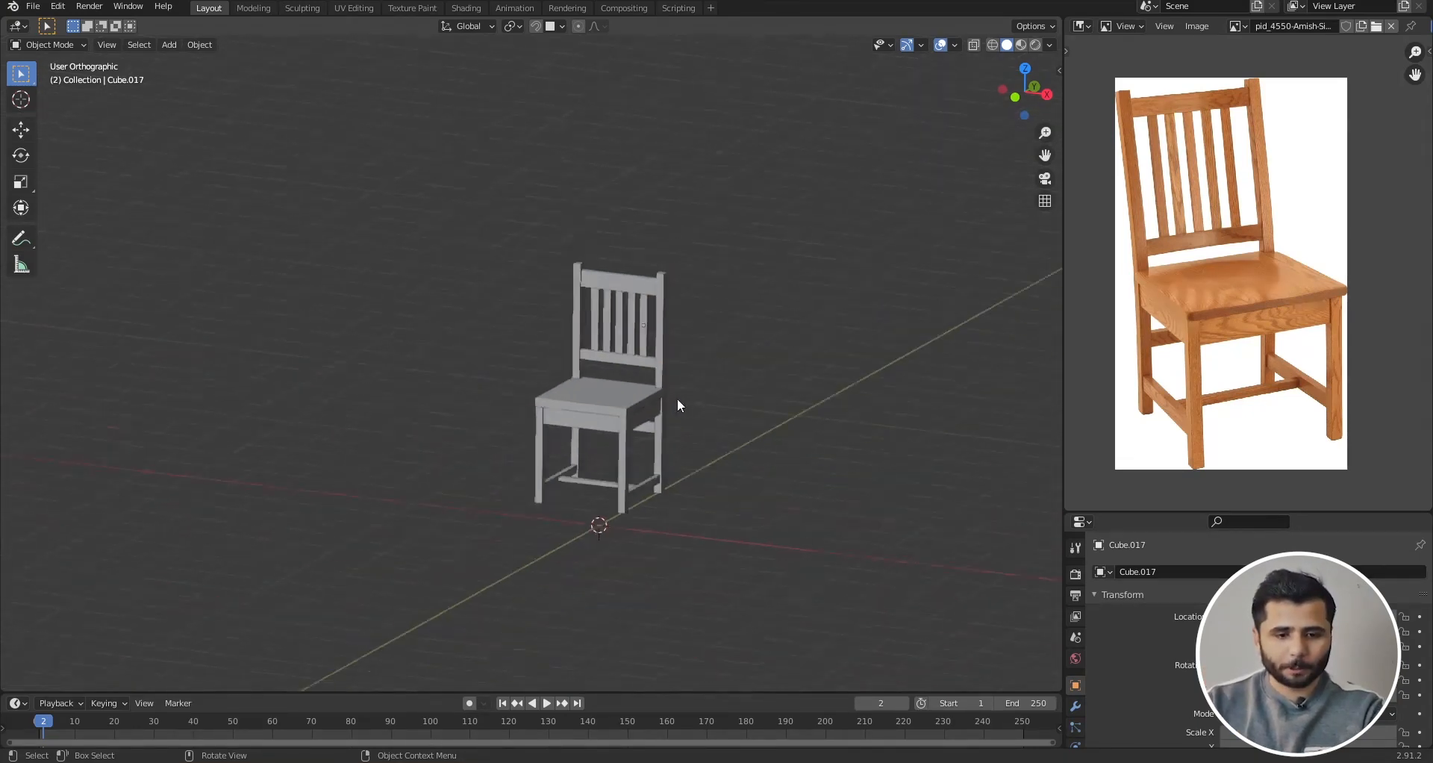
scroll(675, 154, "up", 1)
key("shift+a")
mouse_move(671, 150)
left_click(755, 291)
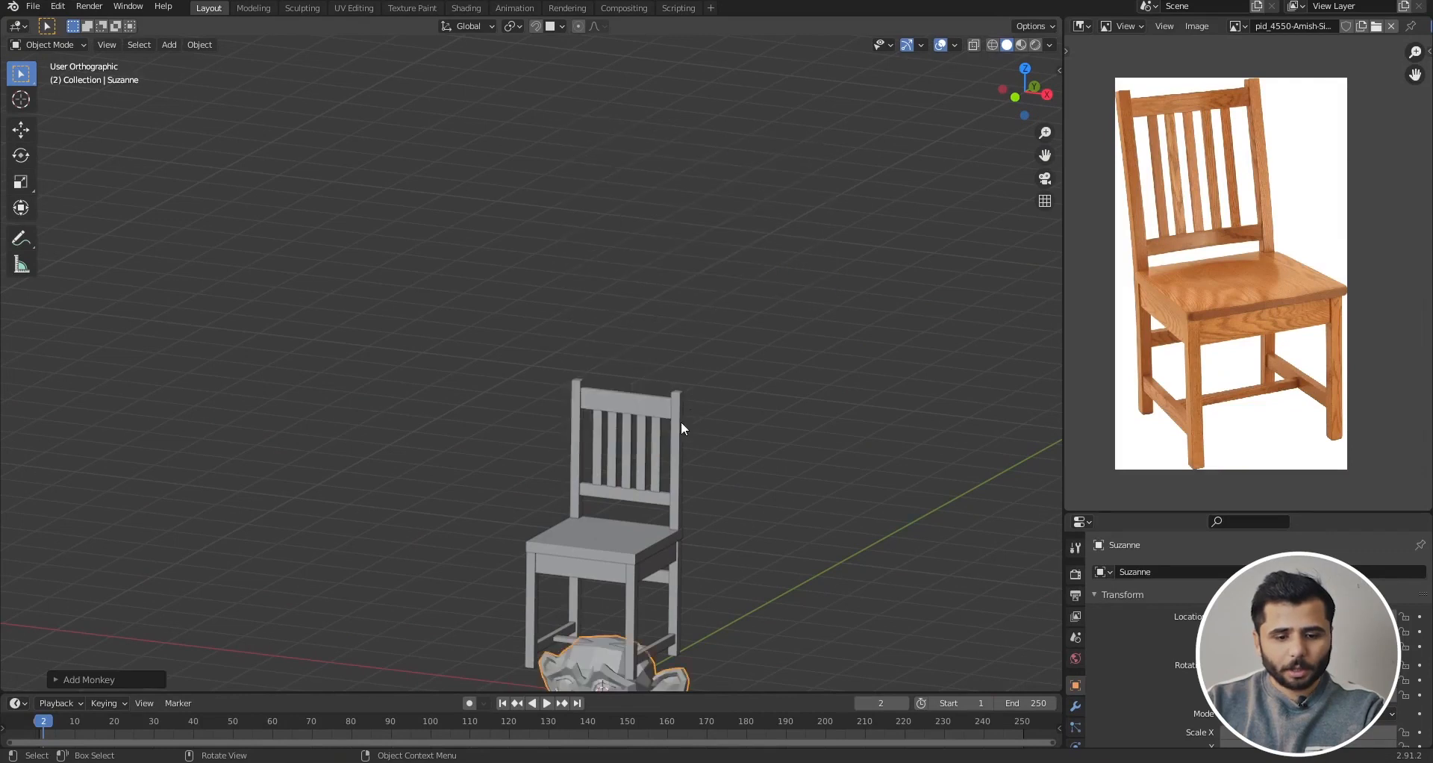
scroll(690, 396, "down", 3)
key("g")
left_click(712, 356)
scroll(751, 256, "up", 3)
scroll(751, 256, "up", 4)
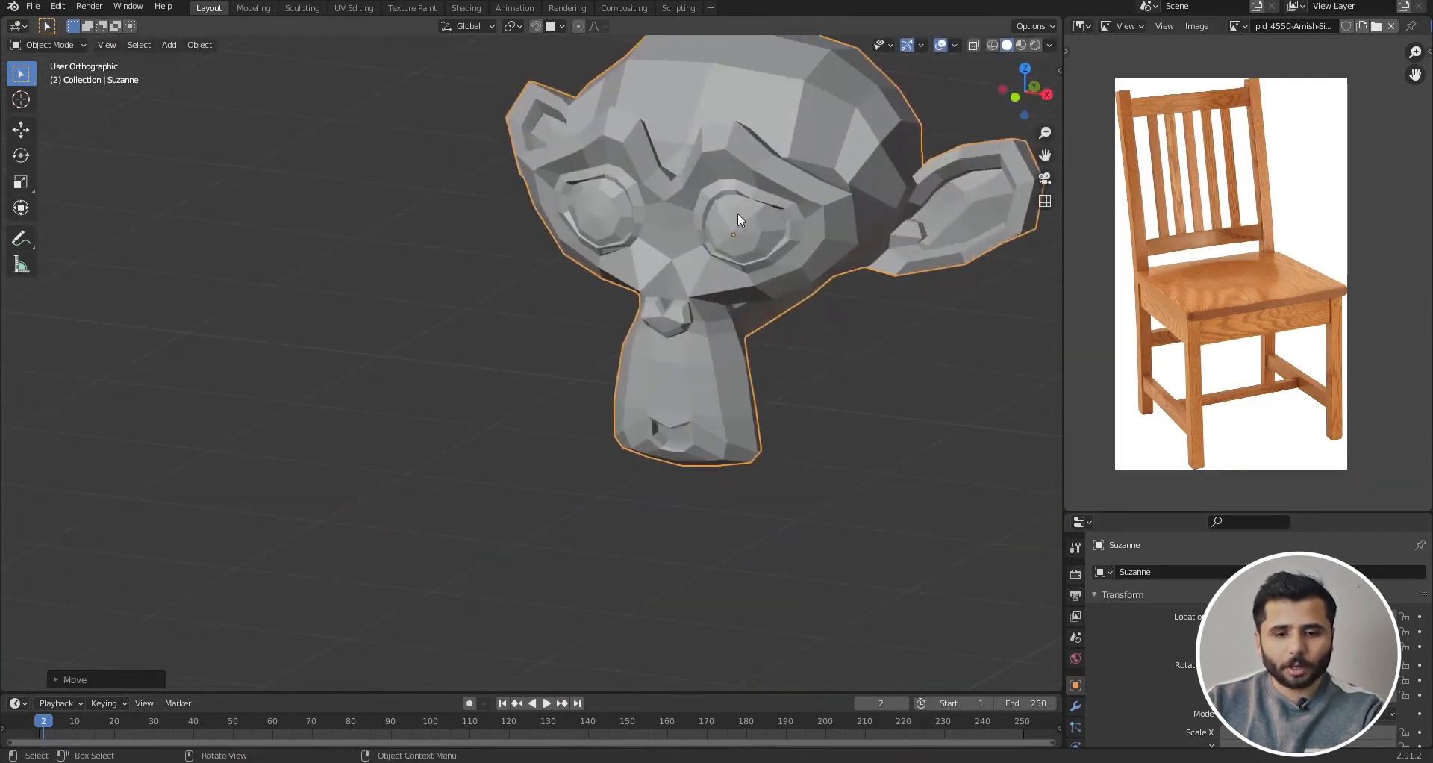
scroll(737, 212, "down", 4)
middle_click_drag(866, 216, 867, 253)
scroll(782, 234, "down", 5)
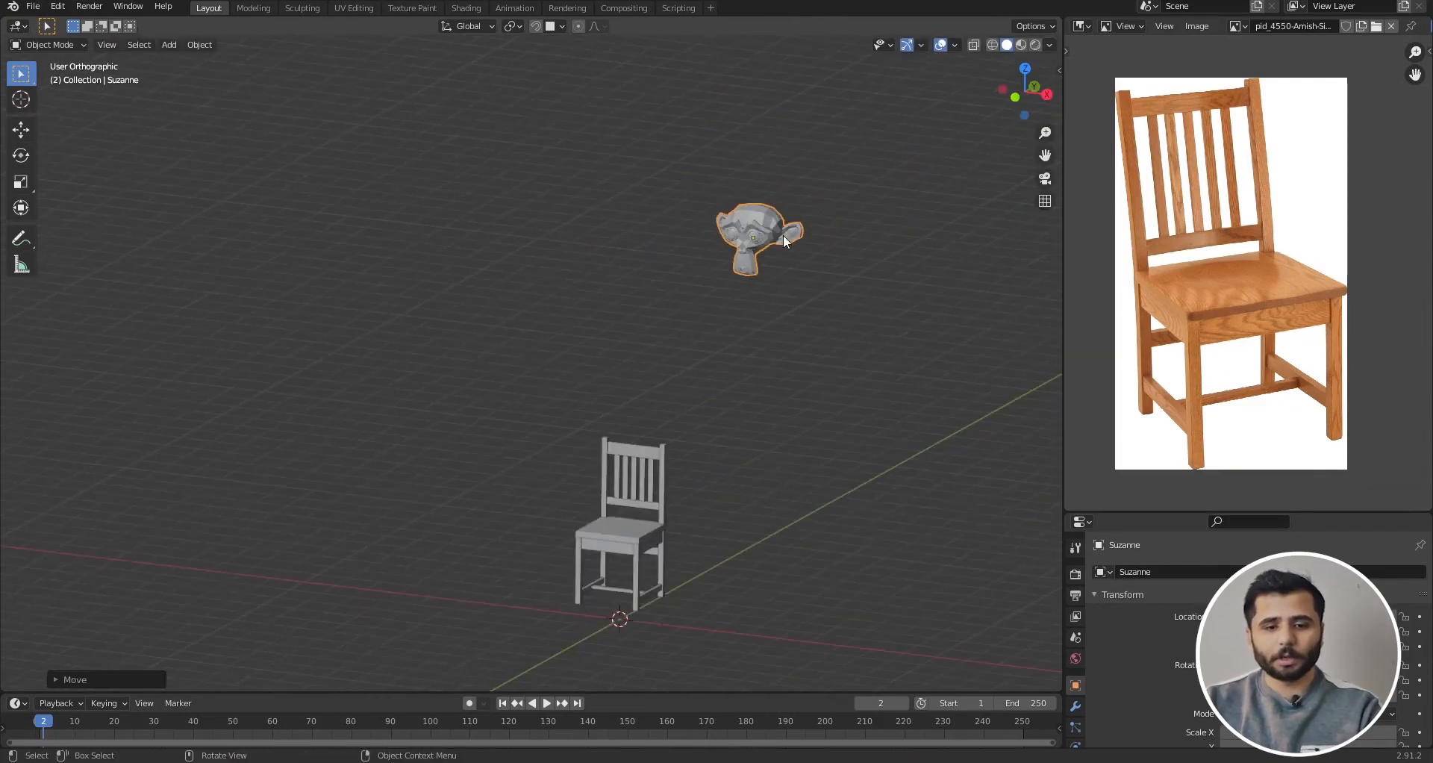
Step: Delete the monkey mesh
key("Delete")
scroll(751, 319, "down", 1)
scroll(691, 423, "up", 5)
middle_click_drag(691, 423, 705, 358, "shift")
scroll(692, 365, "down", 1)
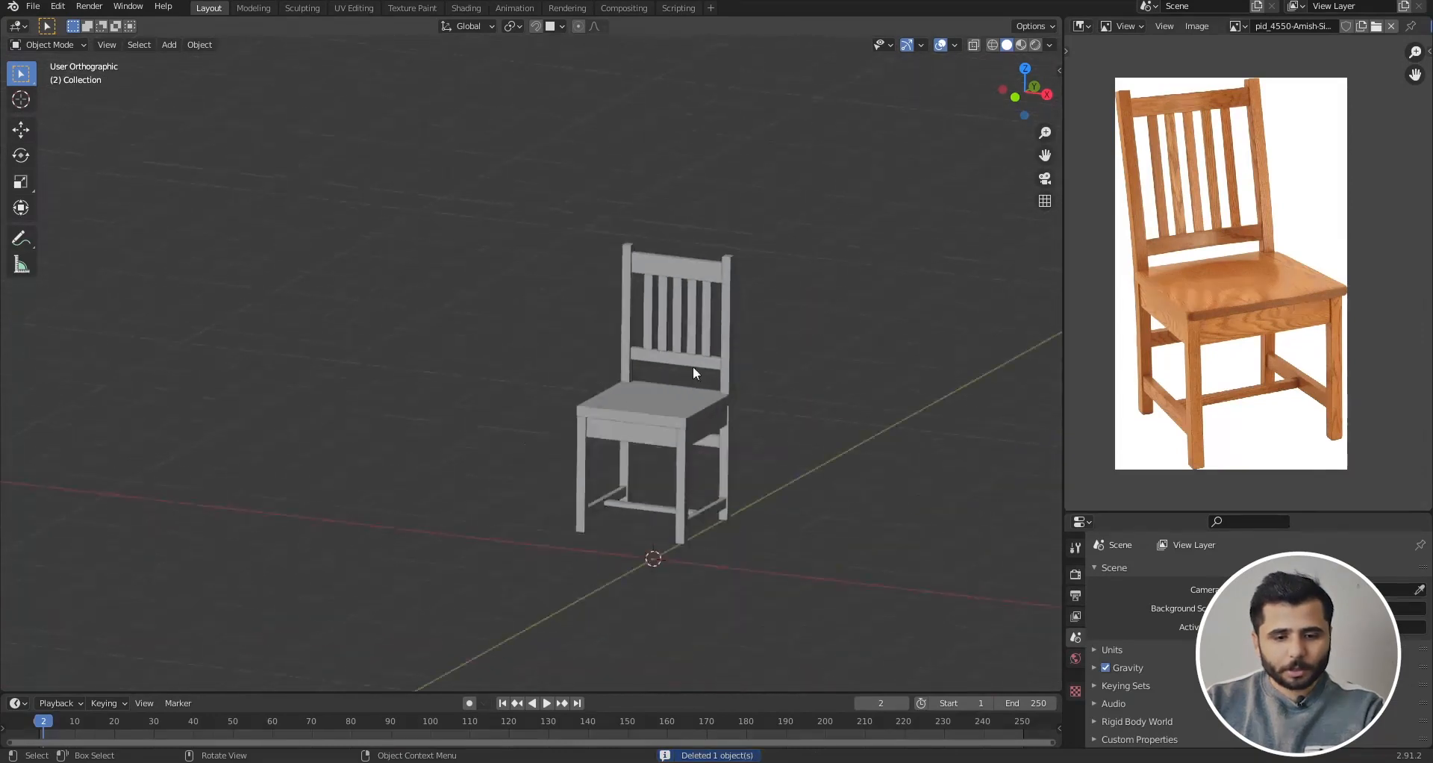
Step: Select all the chair parts and try moving the whole chair, then cancel the move and clear the selection
scroll(694, 365, "up", 1)
left_click_drag(819, 173, 548, 547)
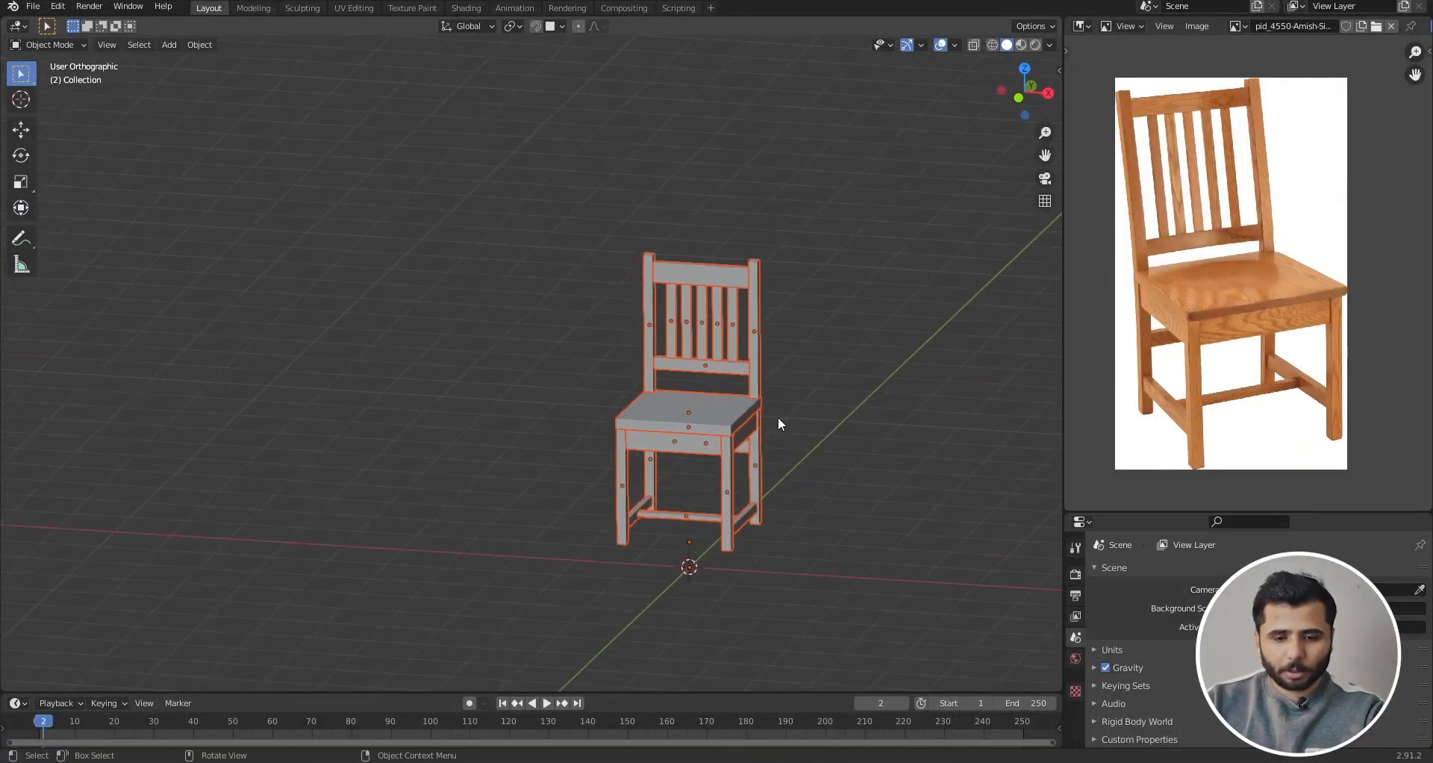
key("g")
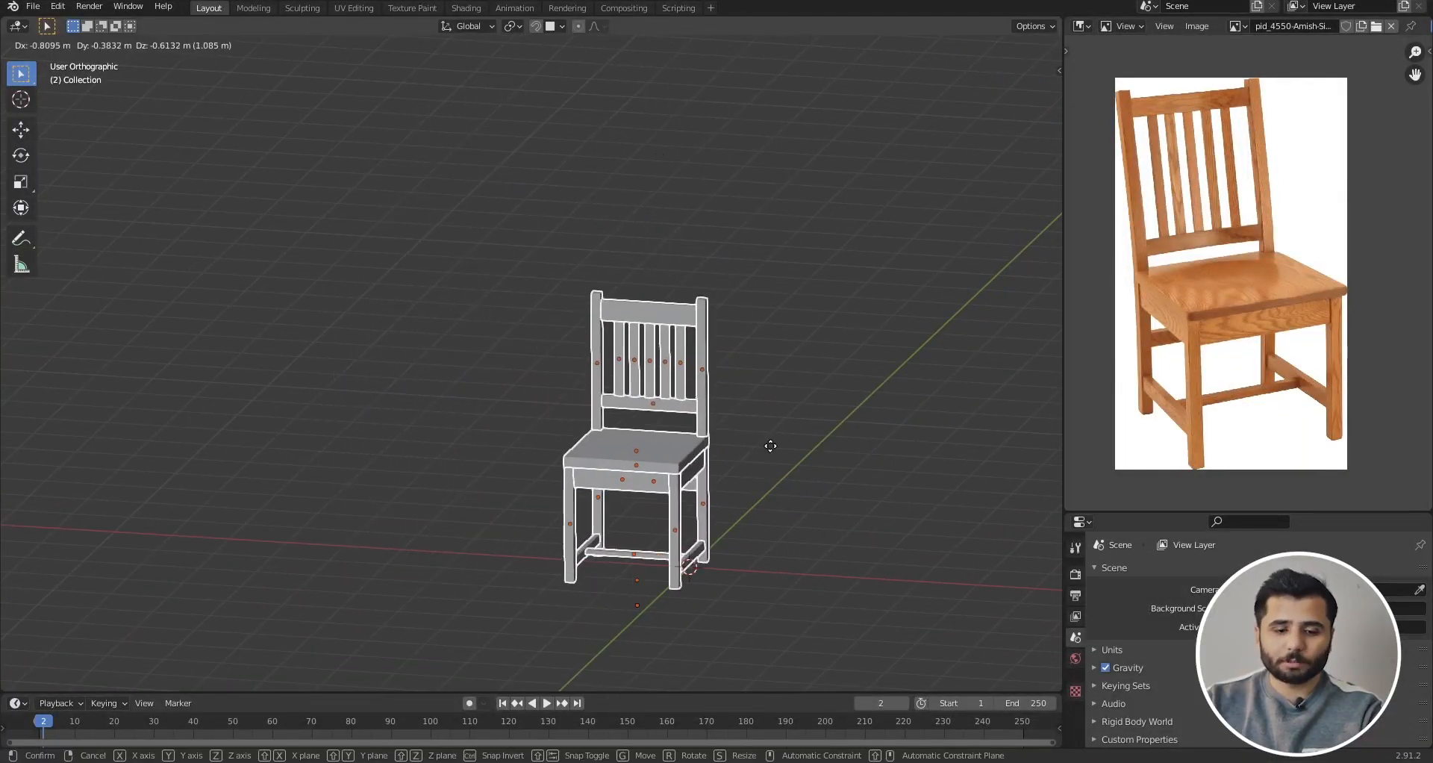
right_click(806, 441)
left_click(809, 441)
Step: Select the chair's back, seat and rear legs without the front legs, and try moving them away from the remaining parts
left_click_drag(857, 233, 609, 526)
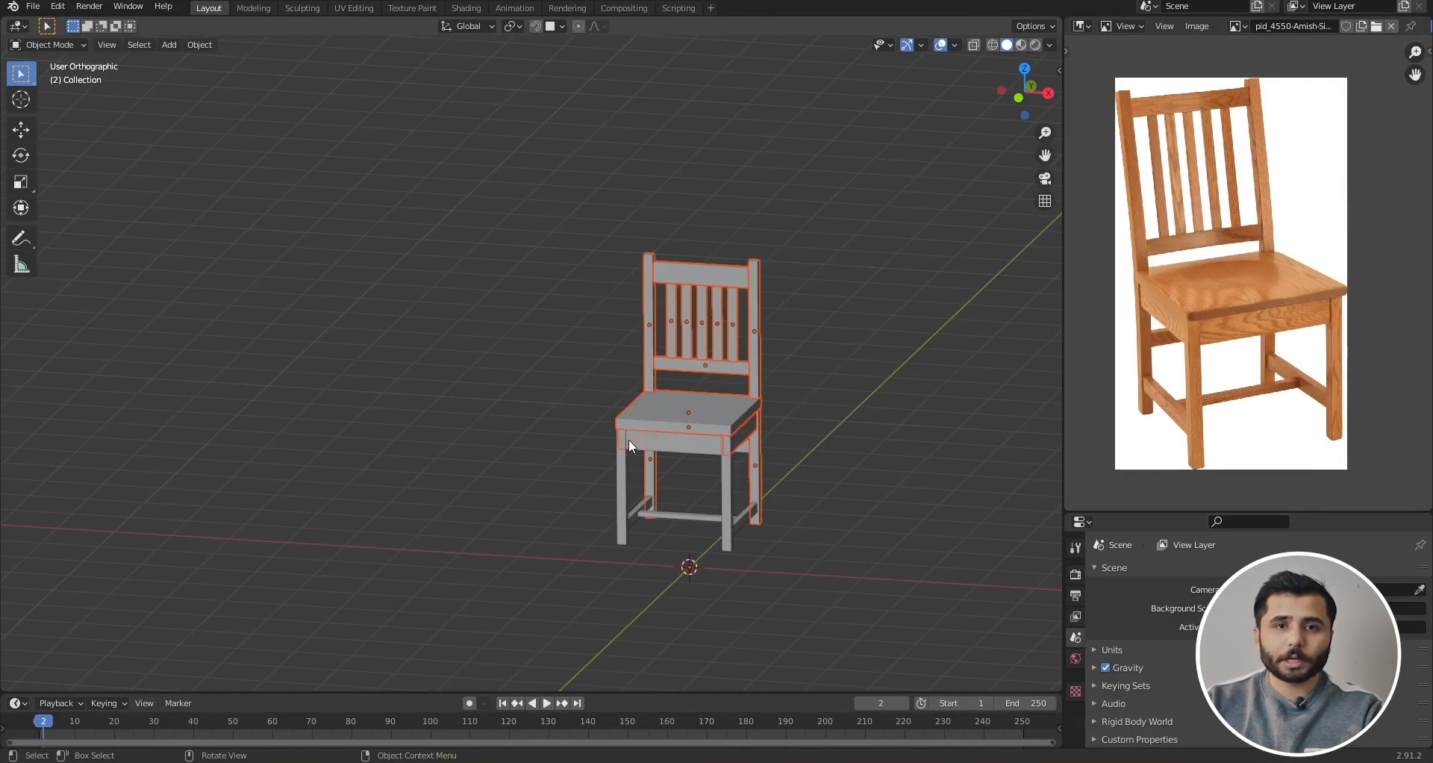
scroll(707, 410, "up", 2)
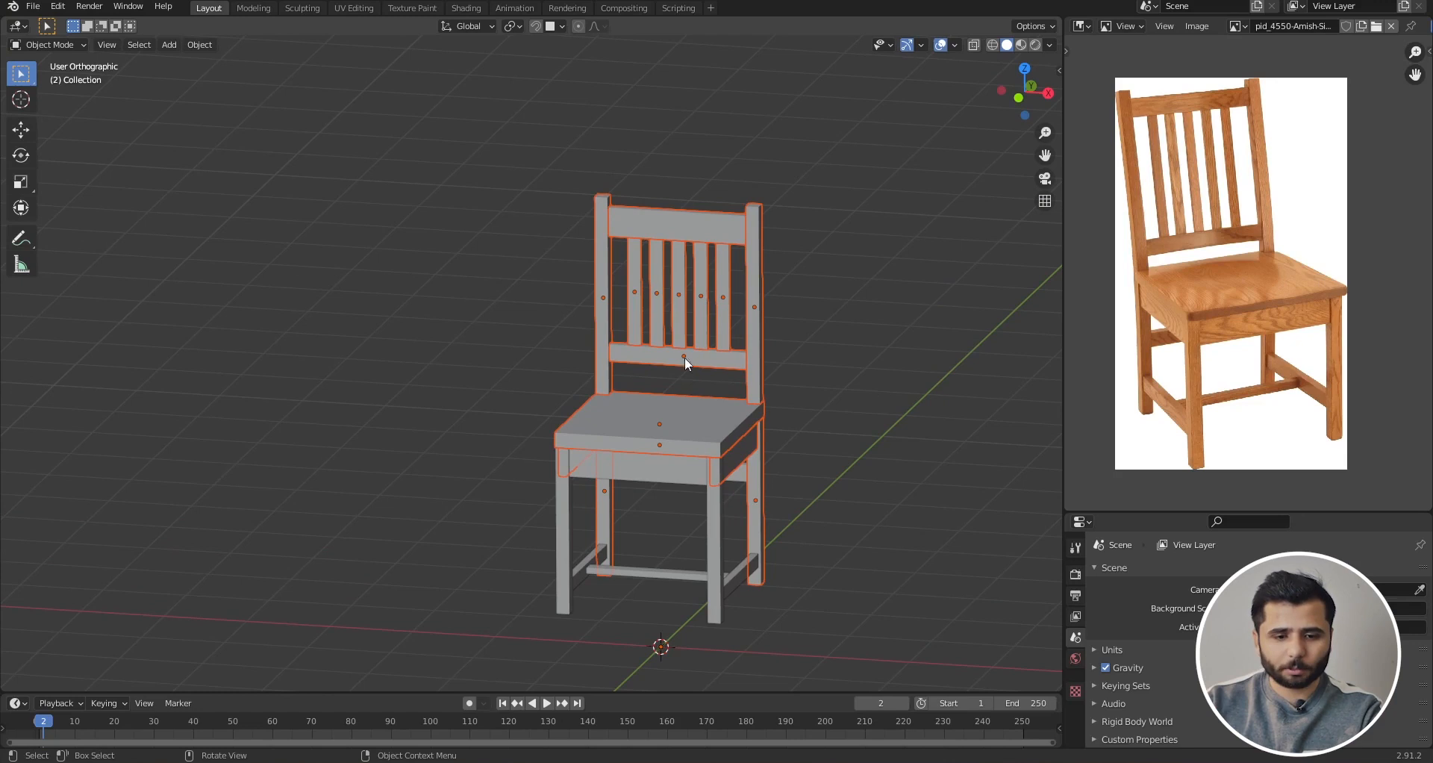
scroll(665, 303, "down", 2)
scroll(680, 418, "down", 1)
key("g")
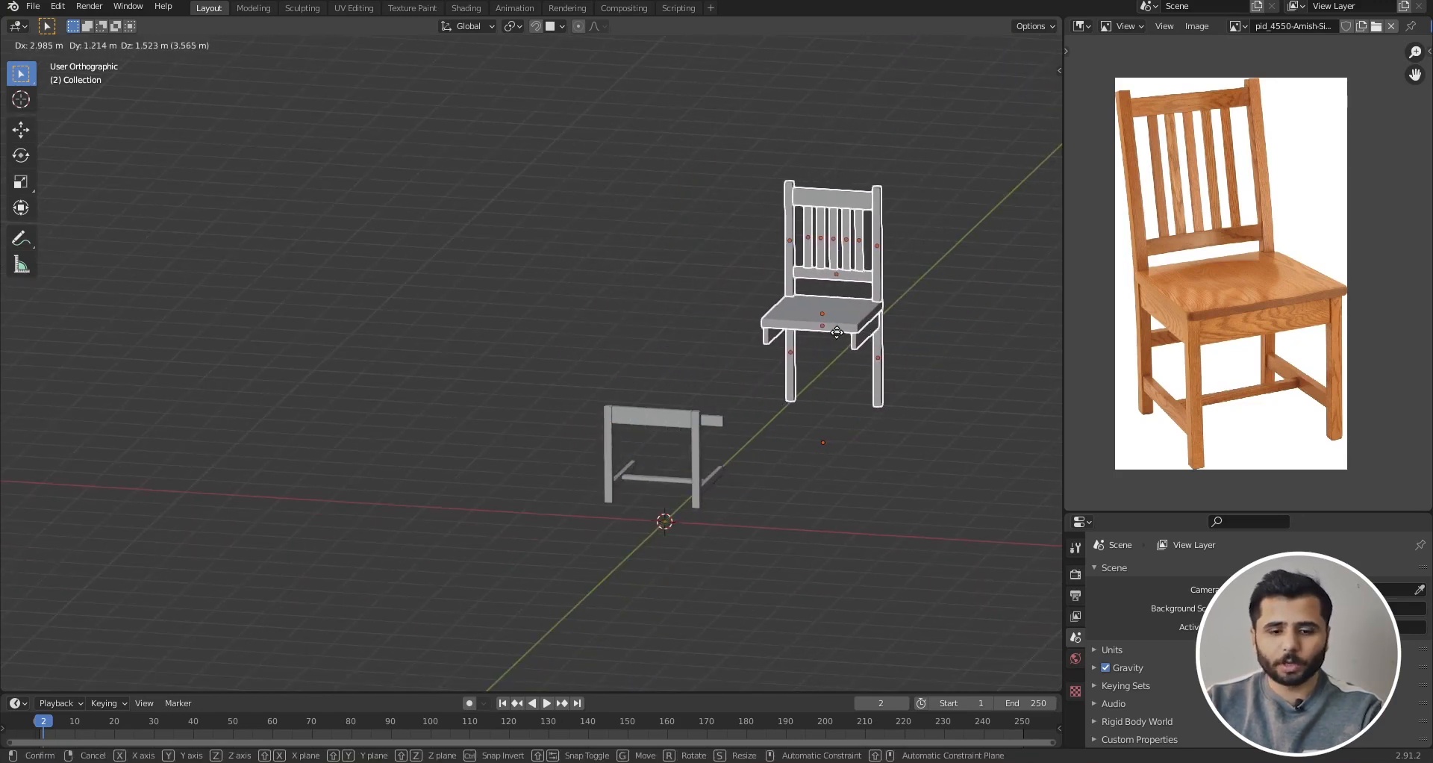
right_click(836, 332)
Step: Select all the chair parts and look through the object operations for the Join command
left_click_drag(931, 134, 338, 593)
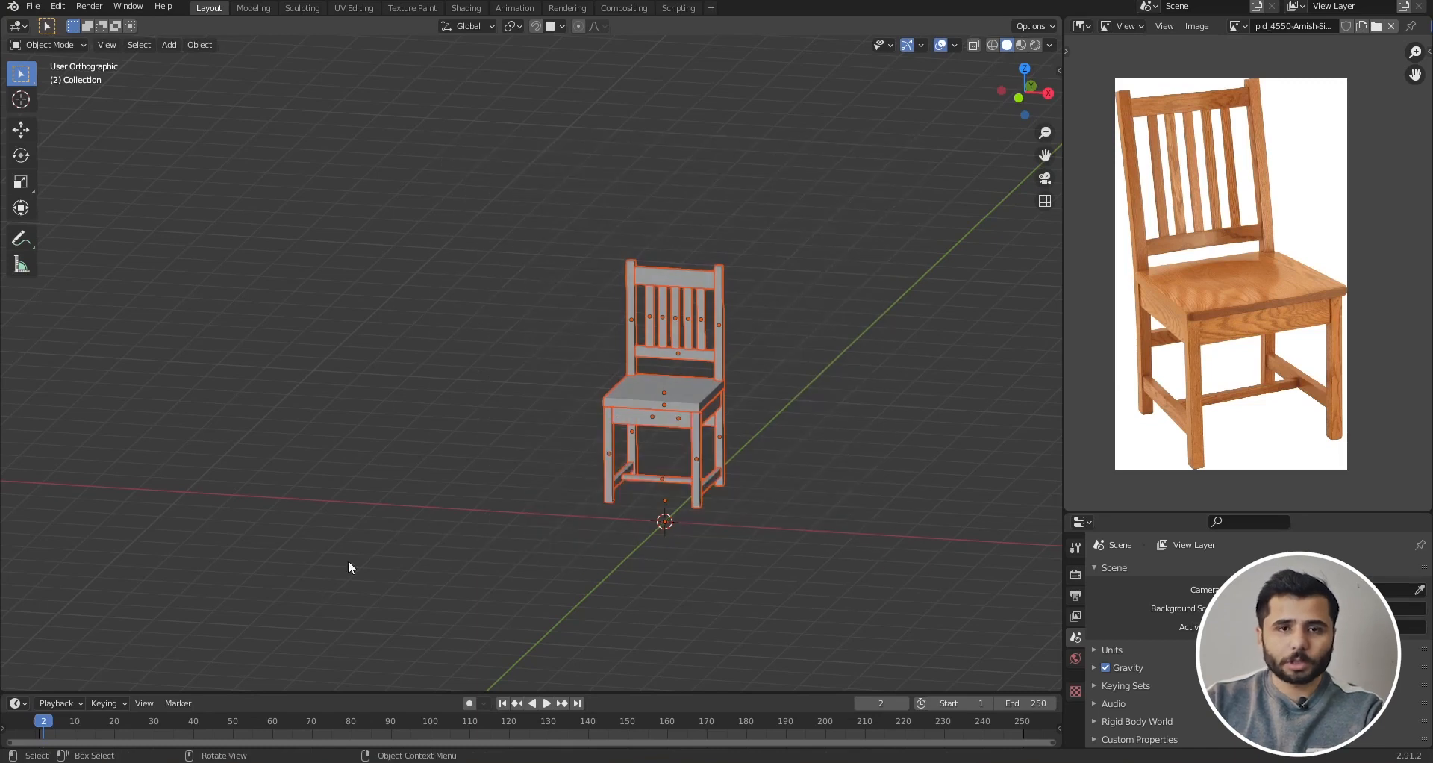
scroll(695, 367, "up", 3)
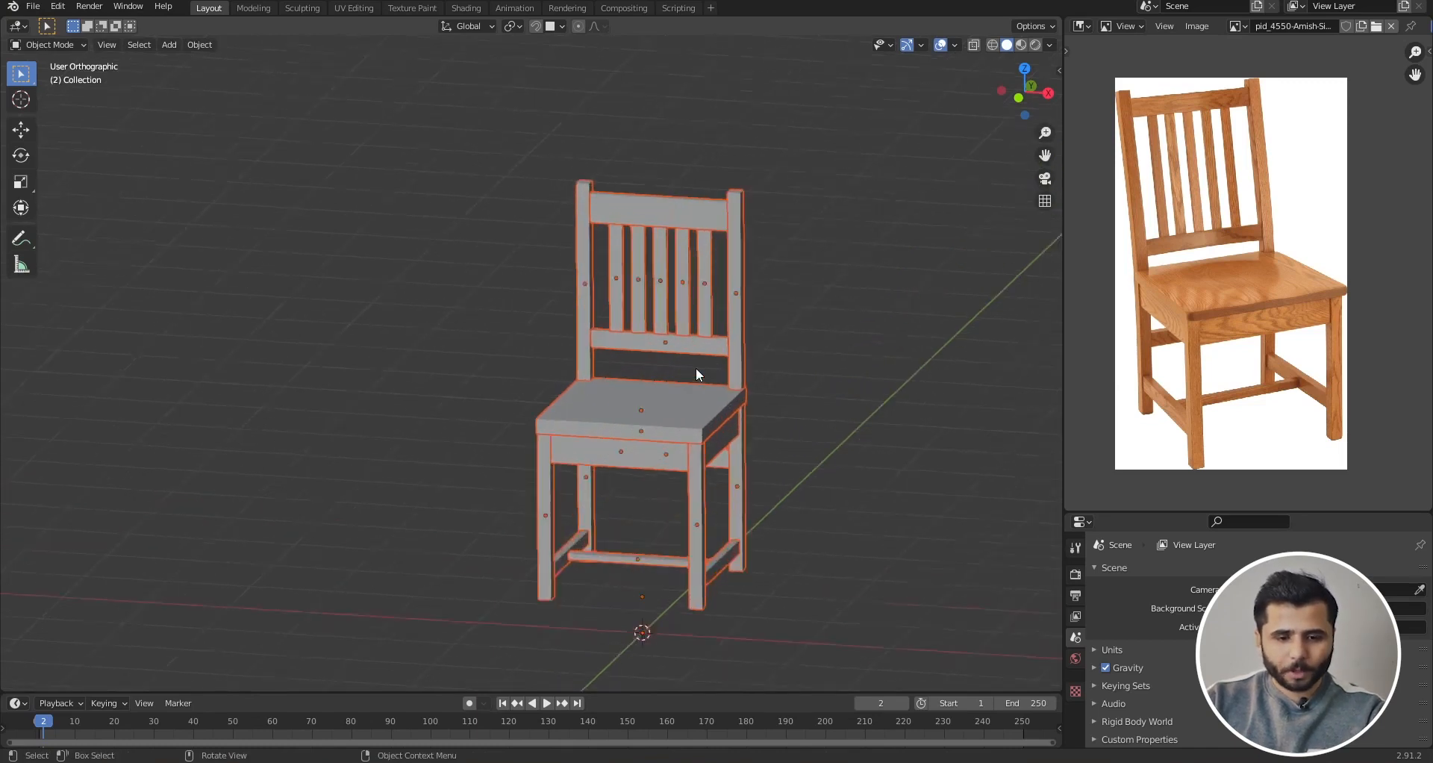
right_click(717, 417)
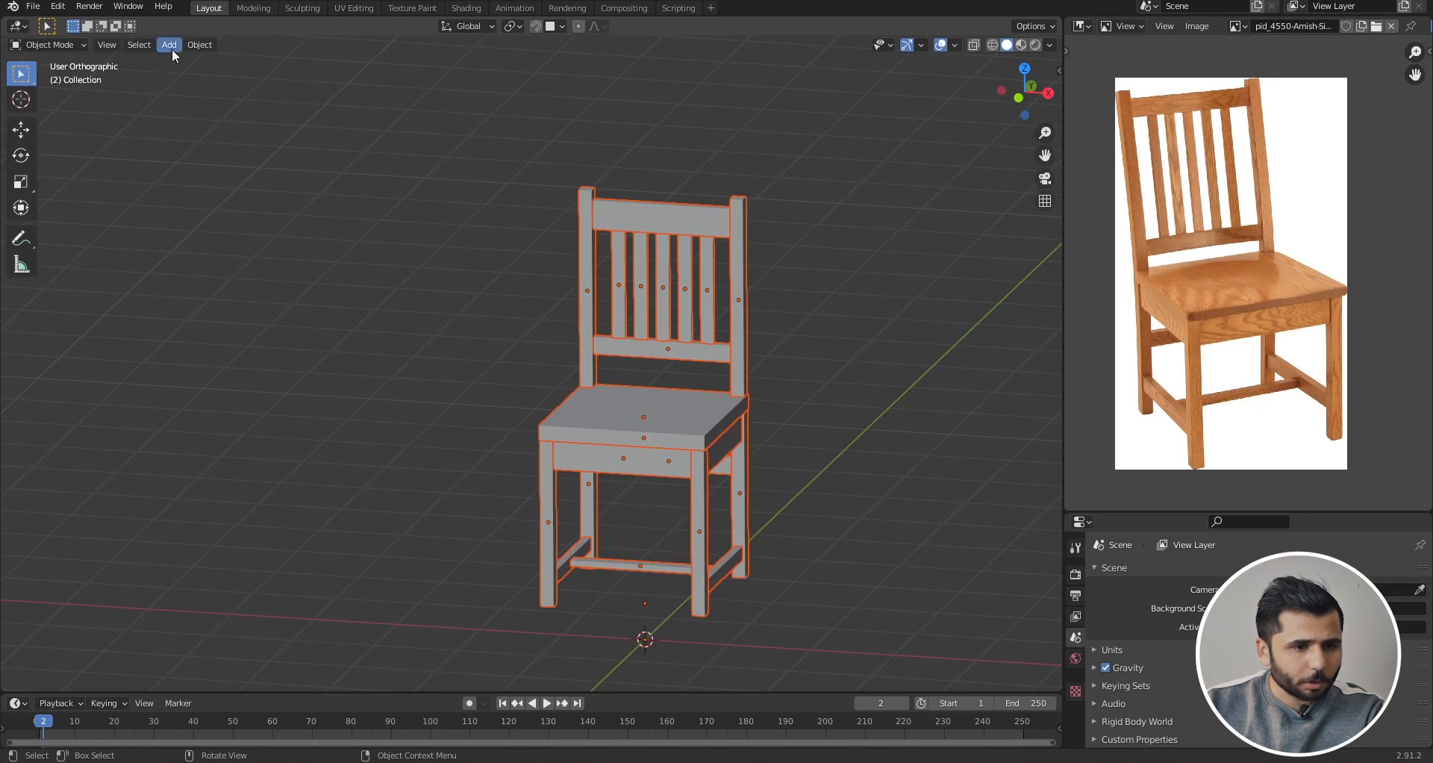
left_click(193, 46)
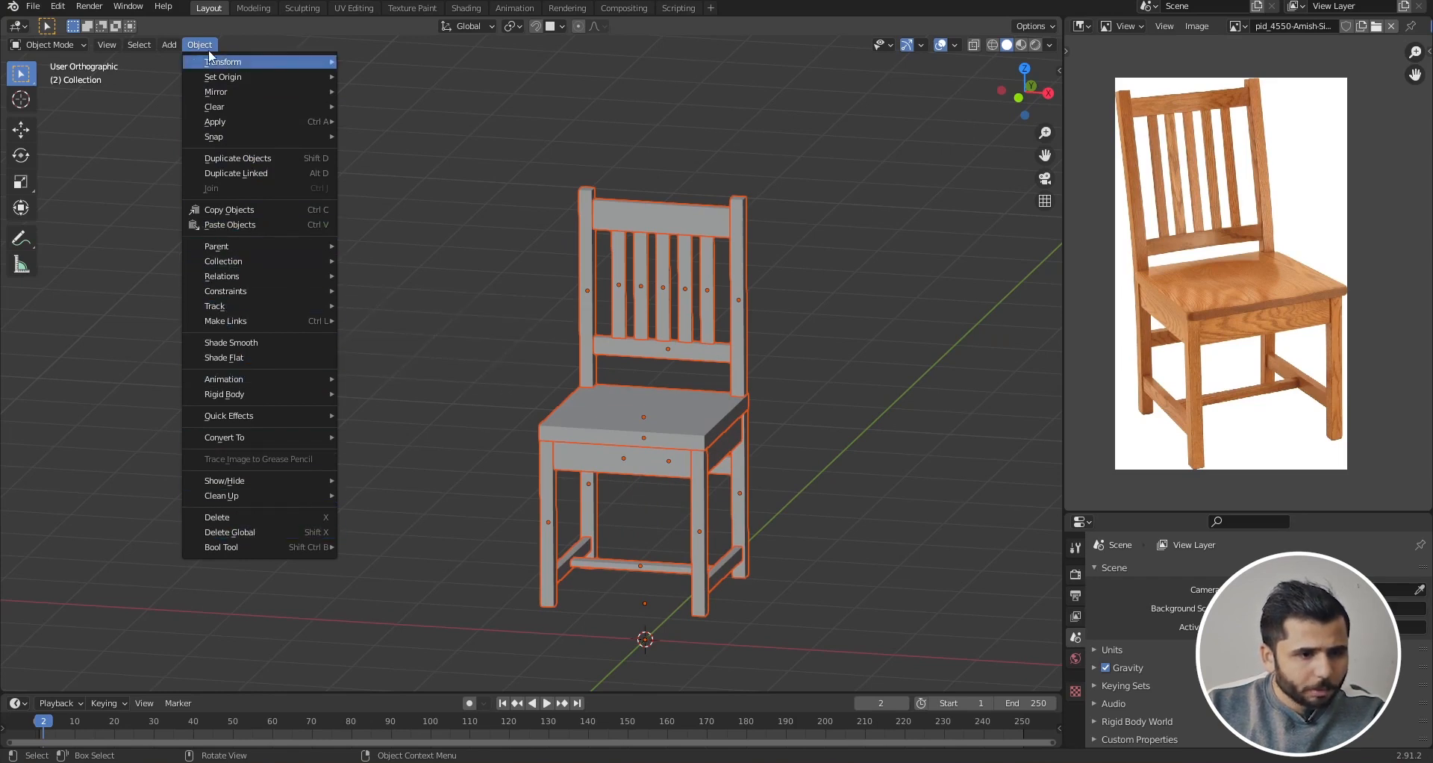
mouse_move(150, 44)
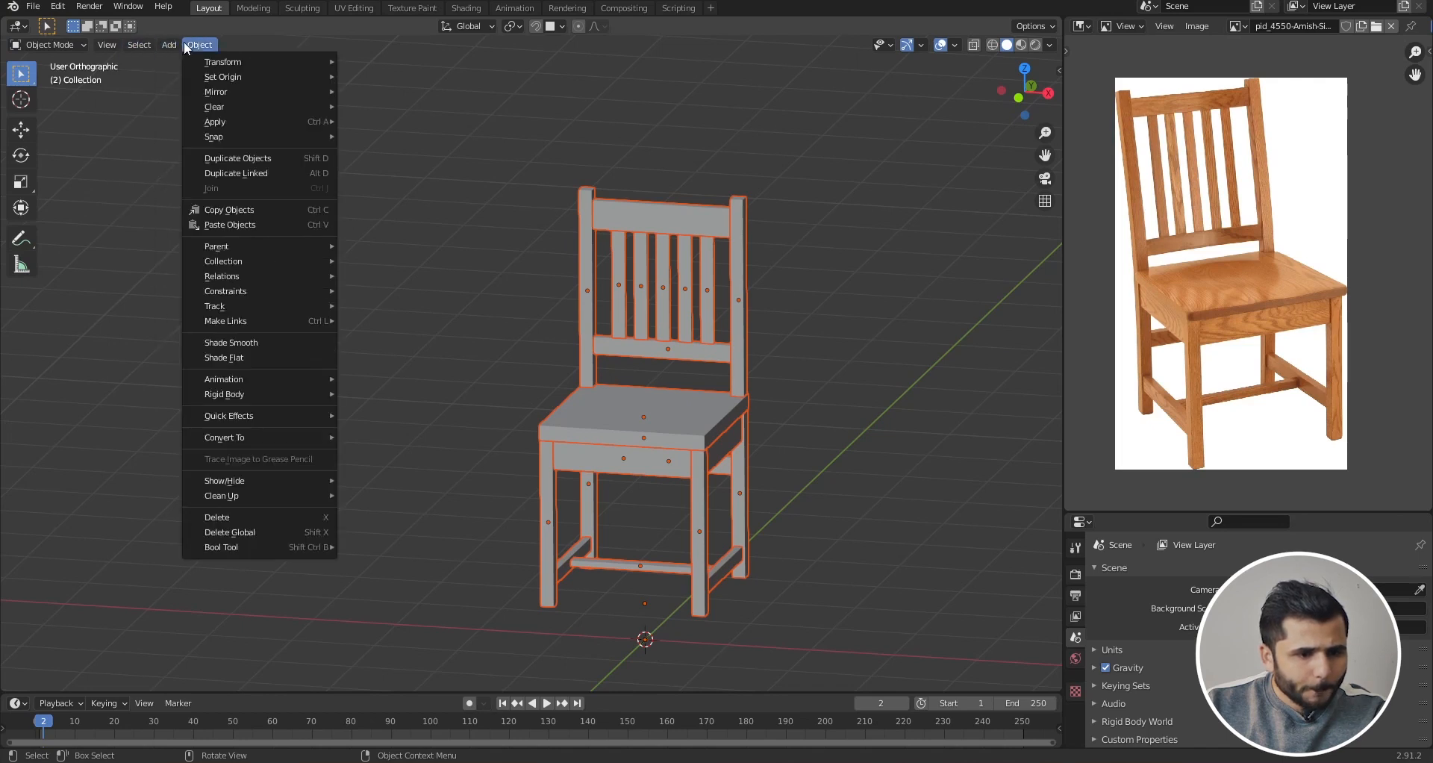
mouse_move(261, 304)
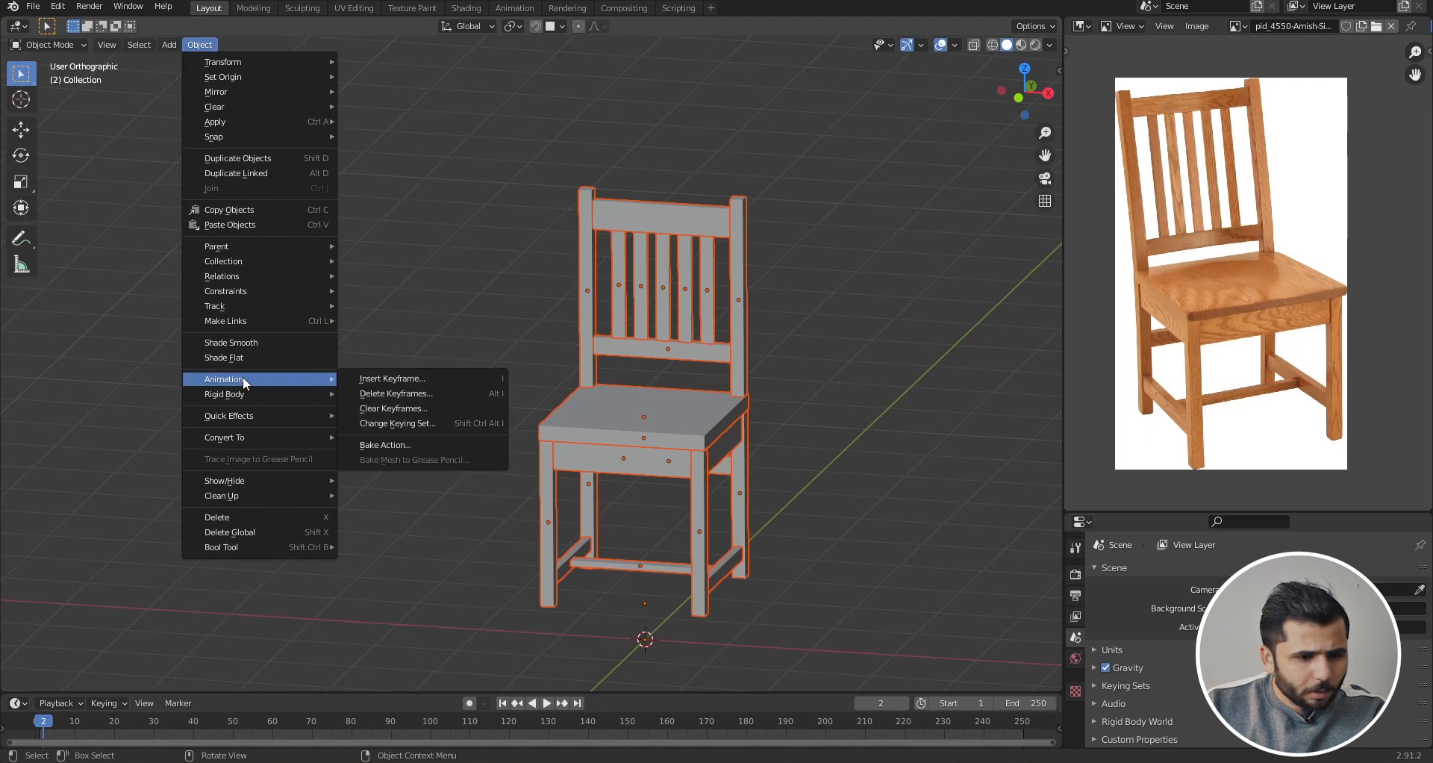
mouse_move(257, 423)
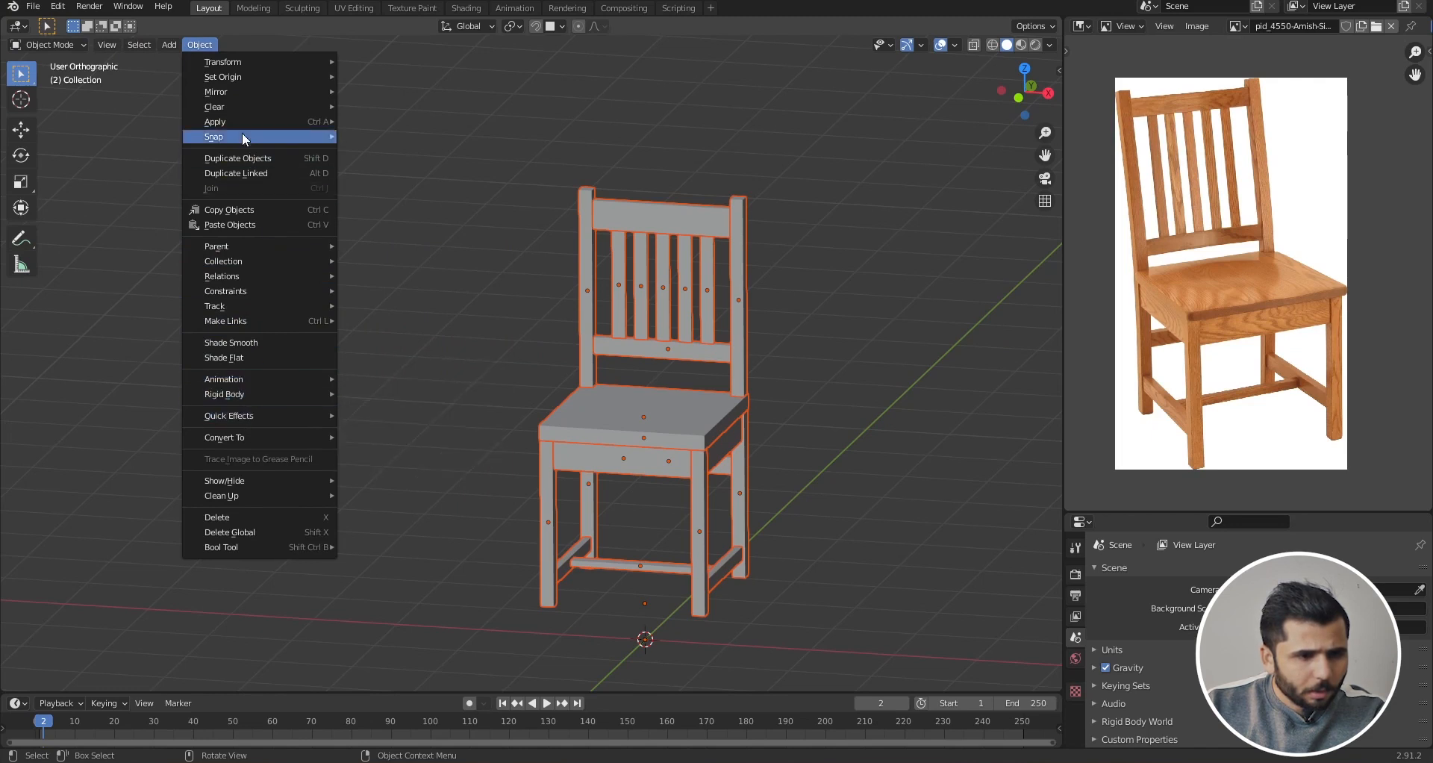
mouse_move(241, 75)
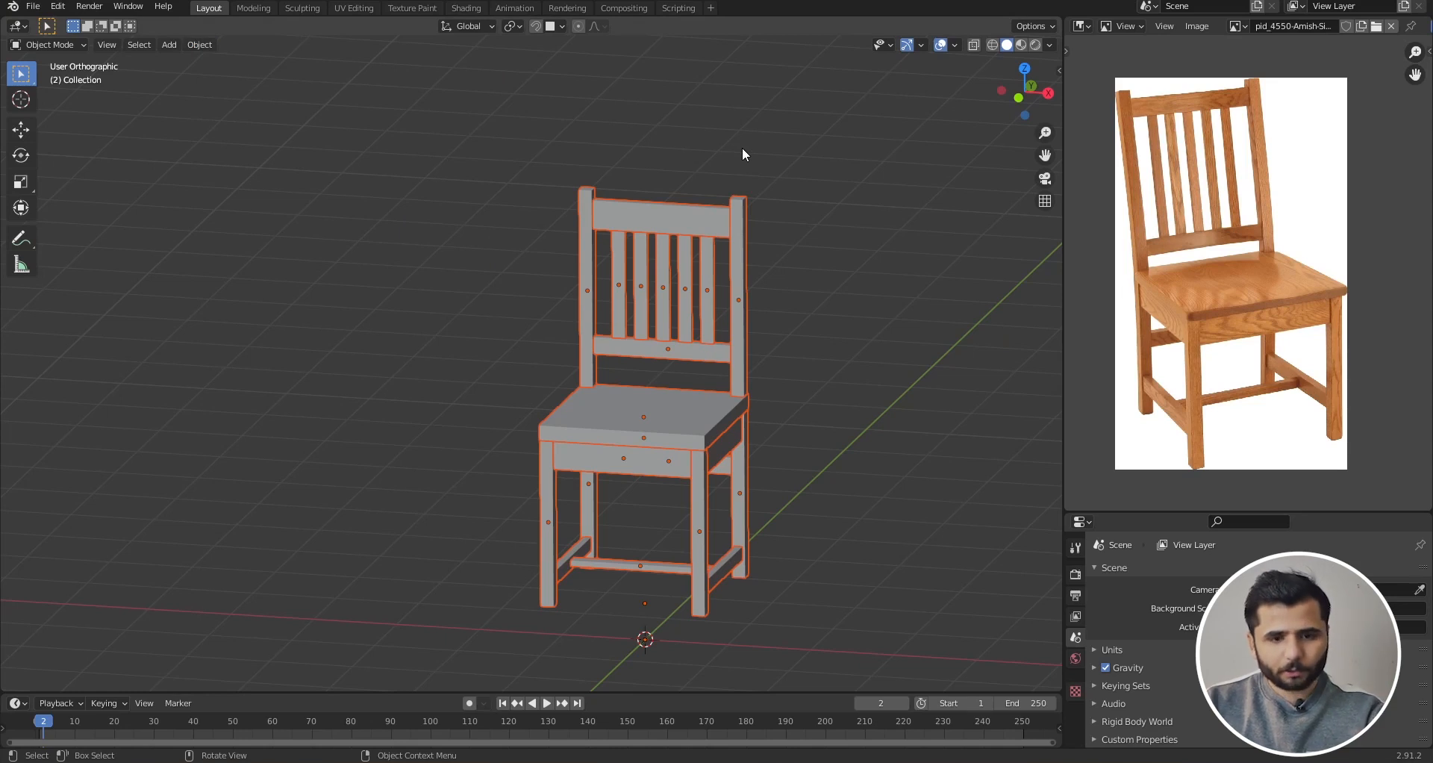
Step: Search the commands for "join", make the top back rail the active object, and clear the selection
key("F3")
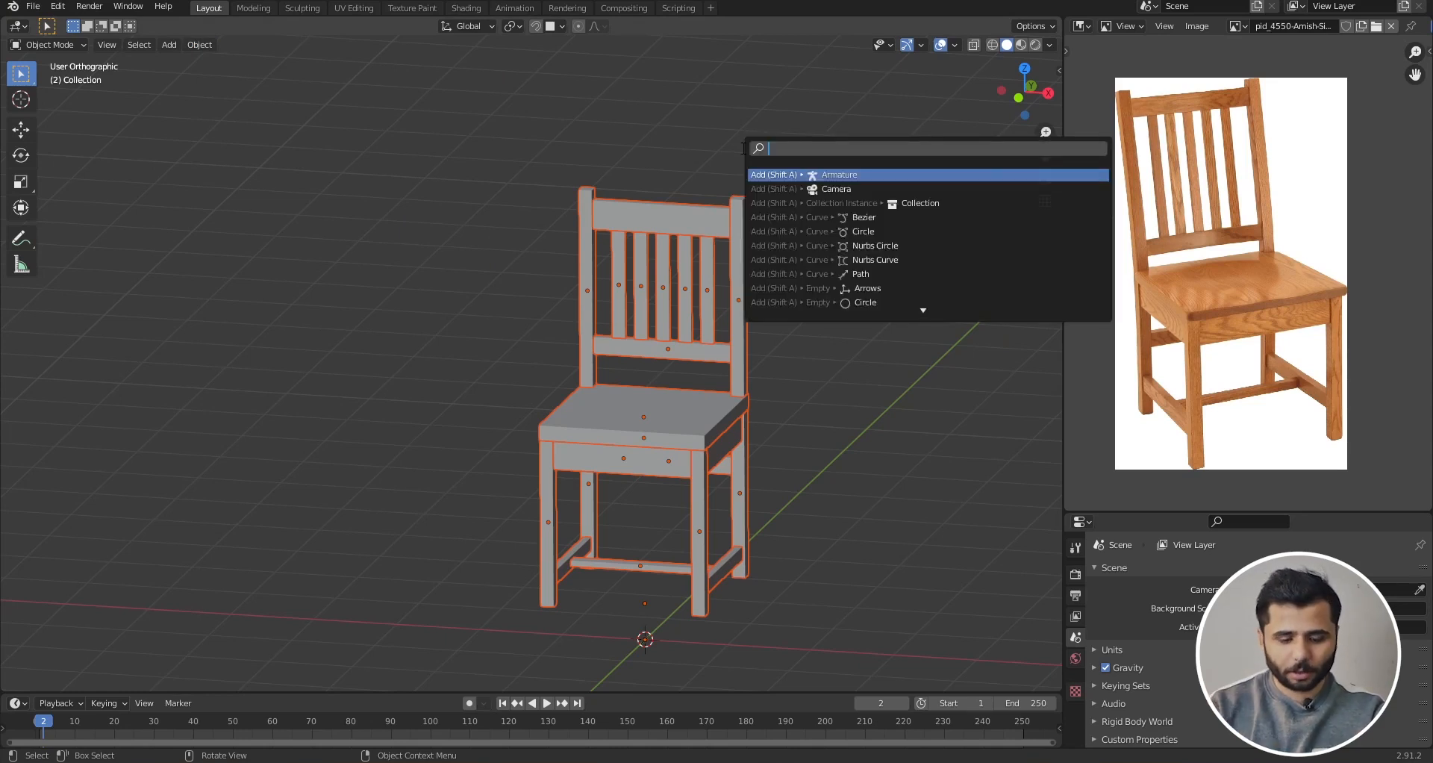
type("joi")
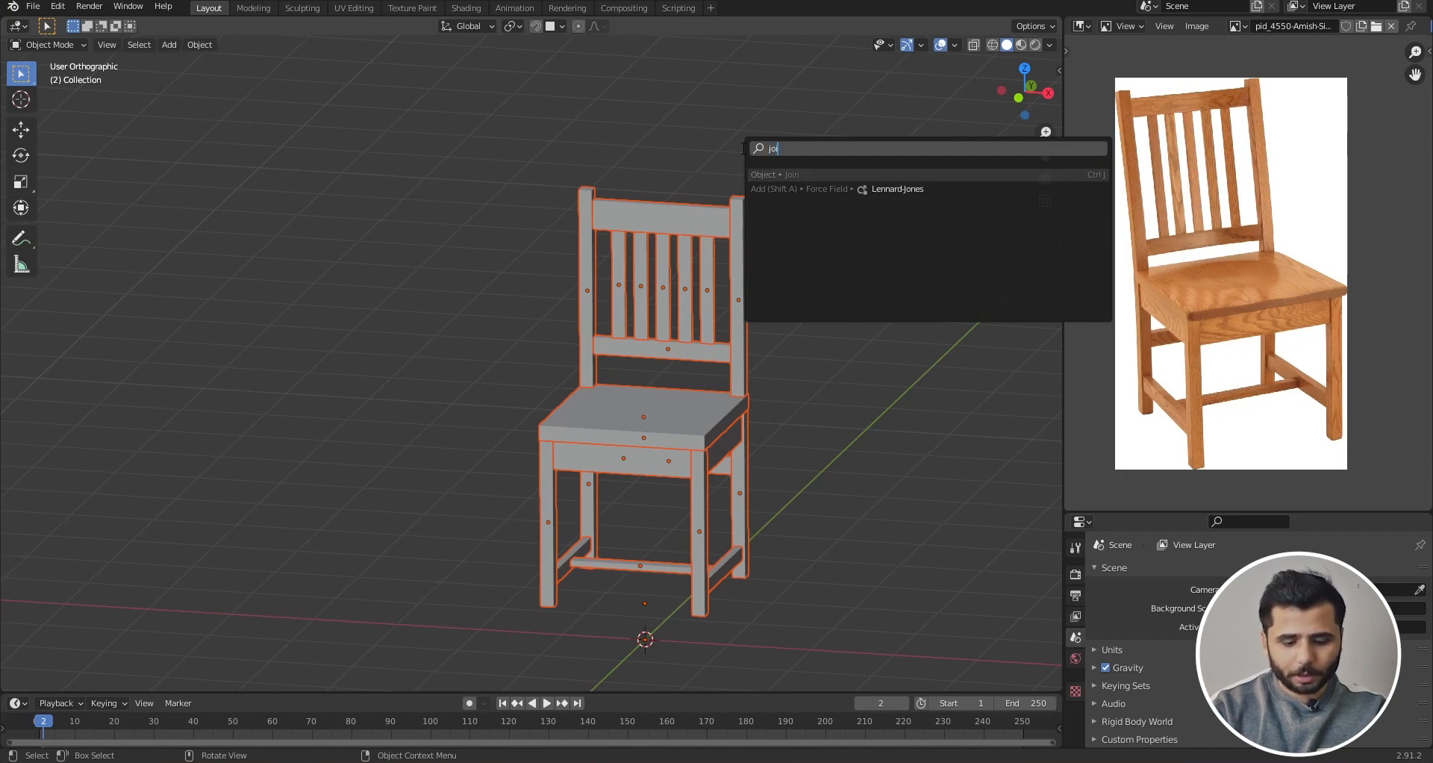
type("n")
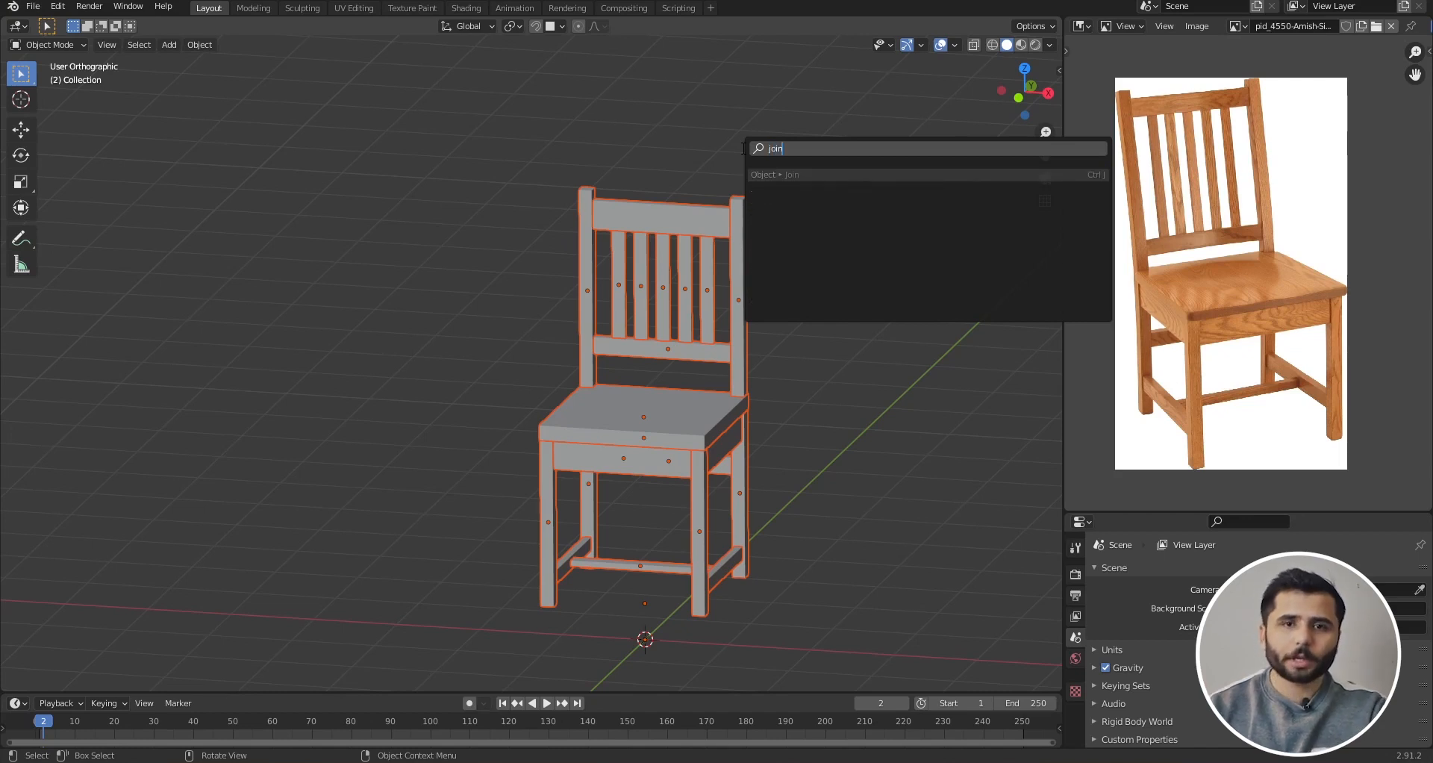
left_click(838, 173)
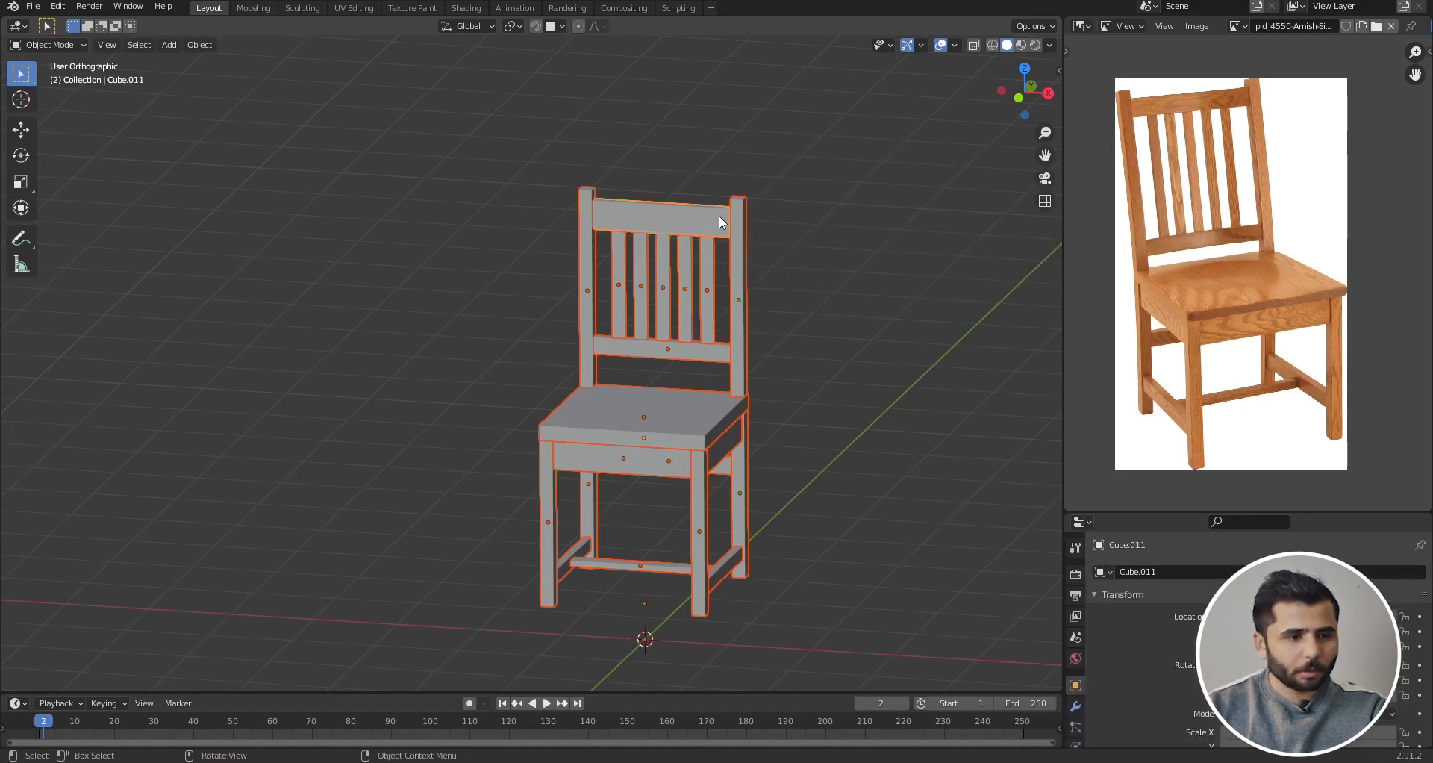
scroll(629, 204, "down", 1)
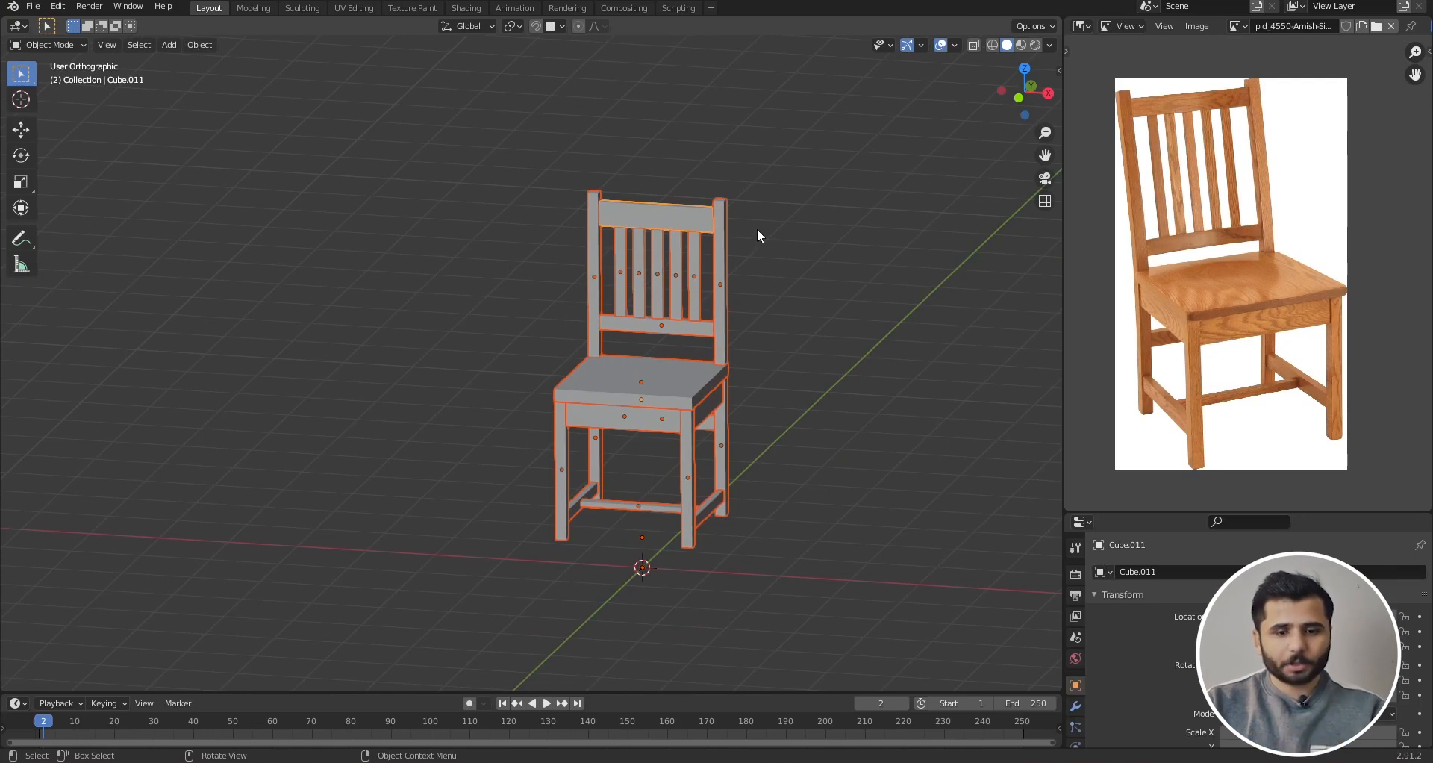
left_click(756, 236)
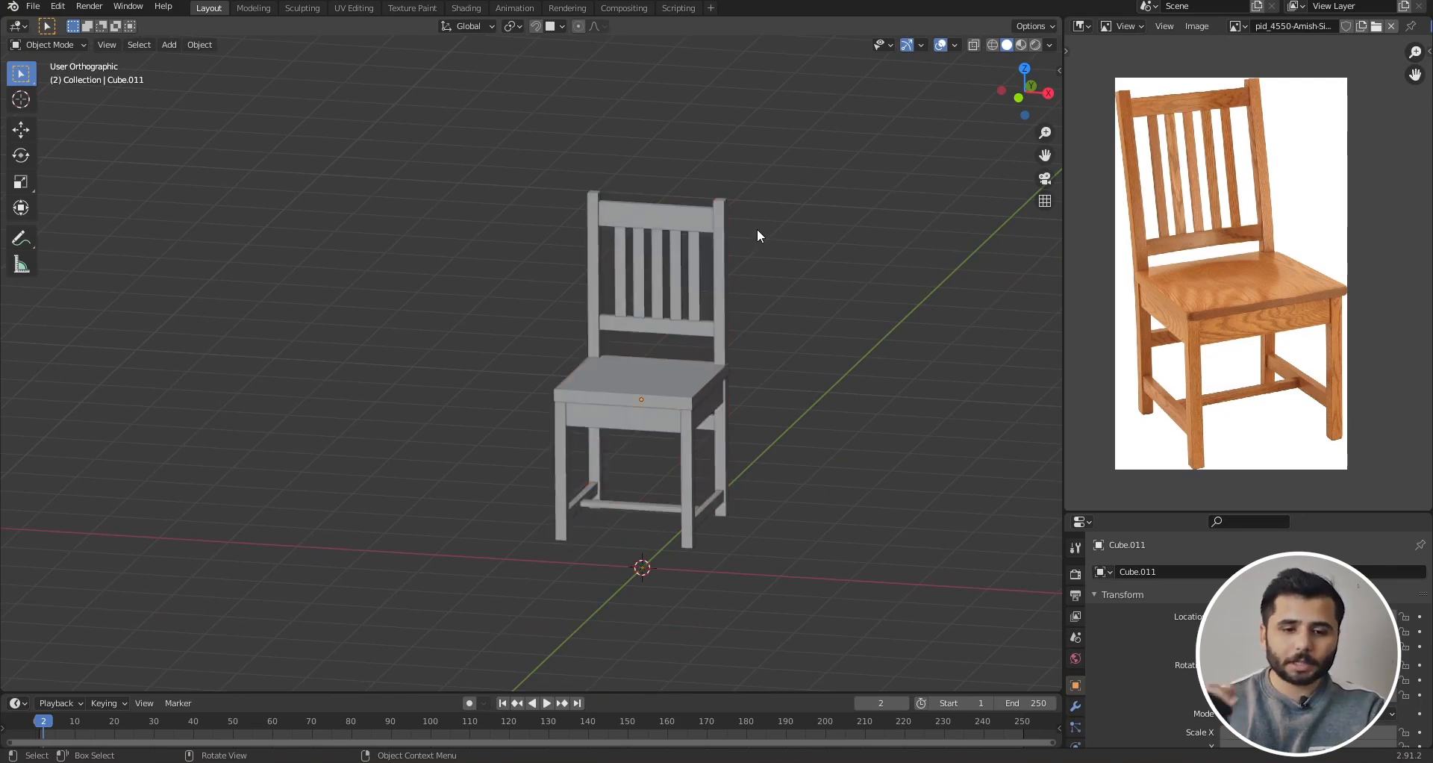
Step: Select the whole set of chair parts, inspect the active top rail's highlight, and deselect everything
left_click_drag(904, 159, 328, 611)
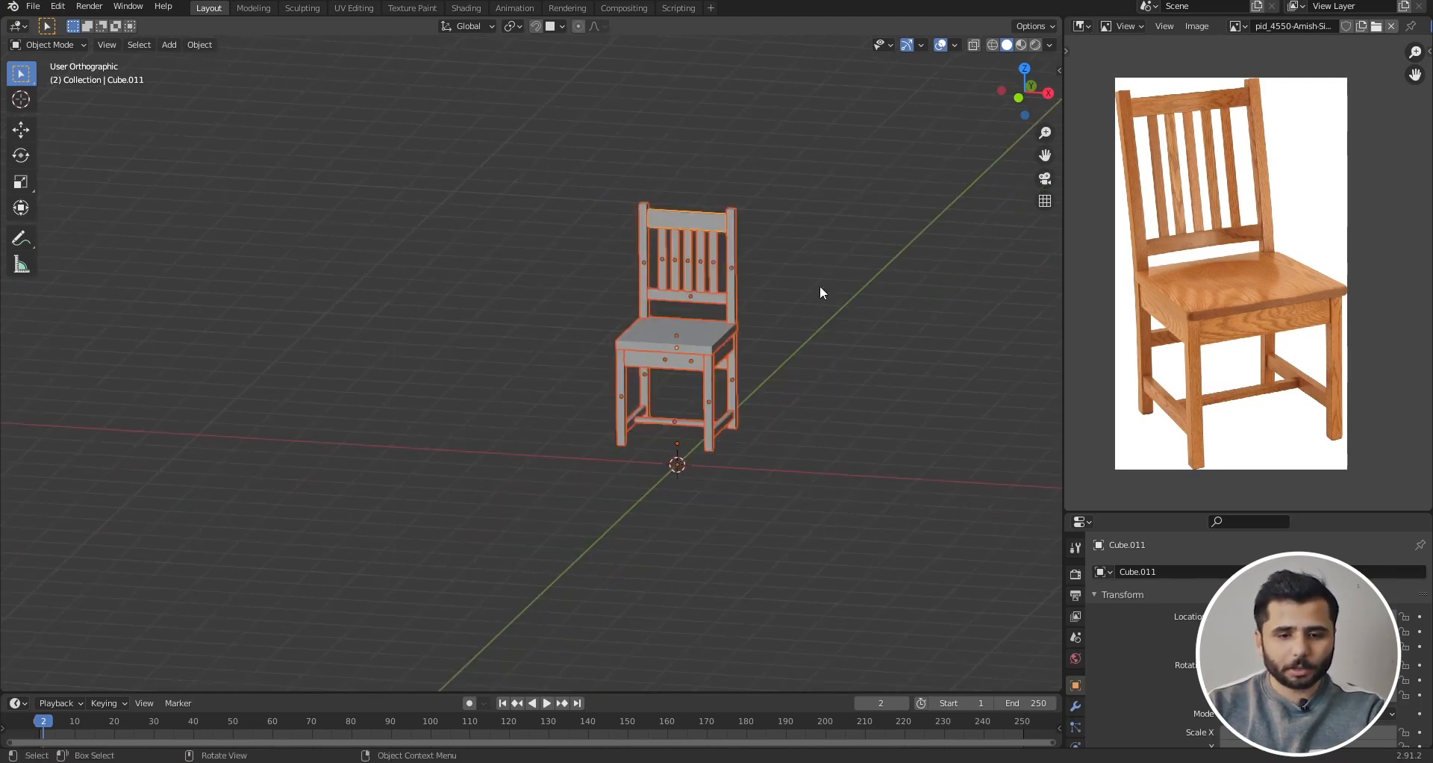
scroll(761, 369, "up", 2)
scroll(715, 221, "down", 4)
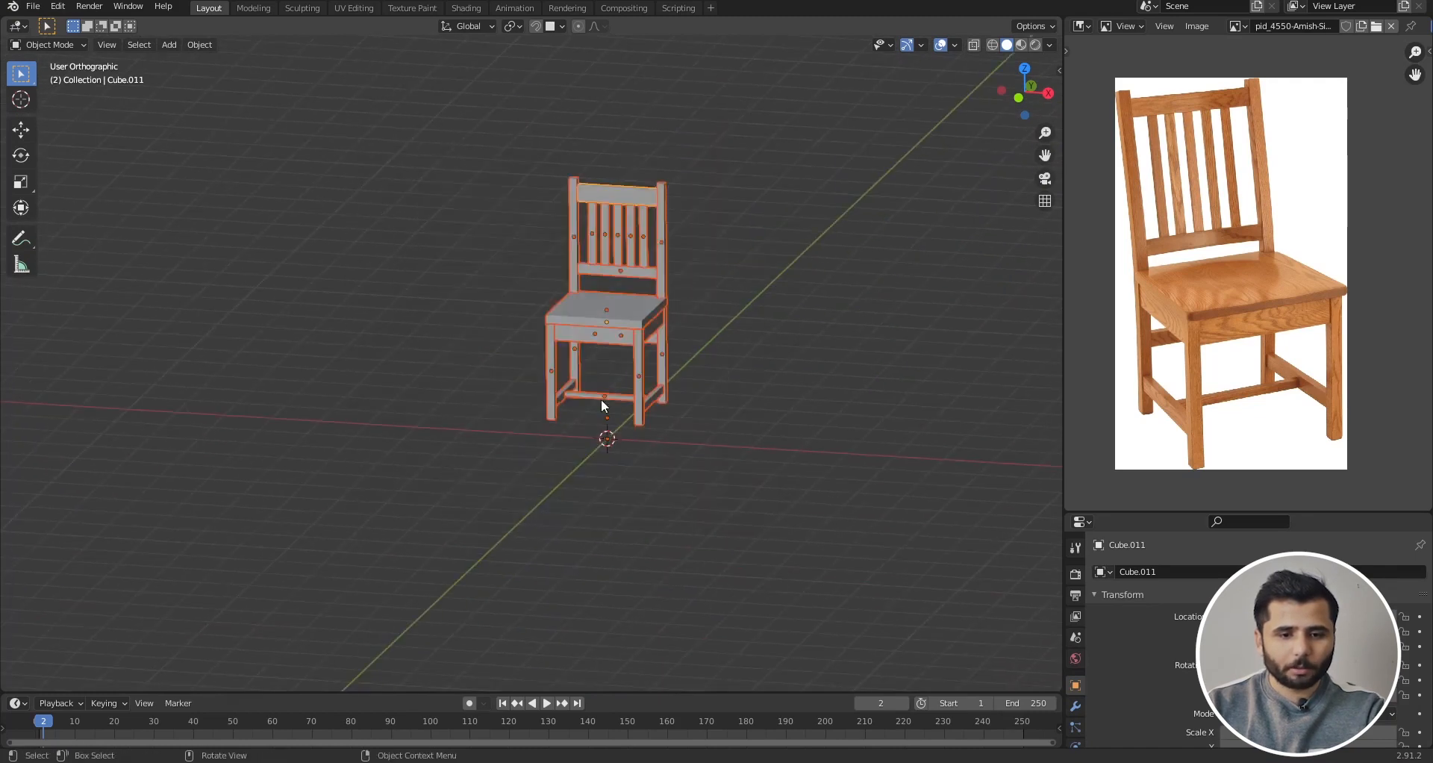
scroll(628, 186, "up", 5)
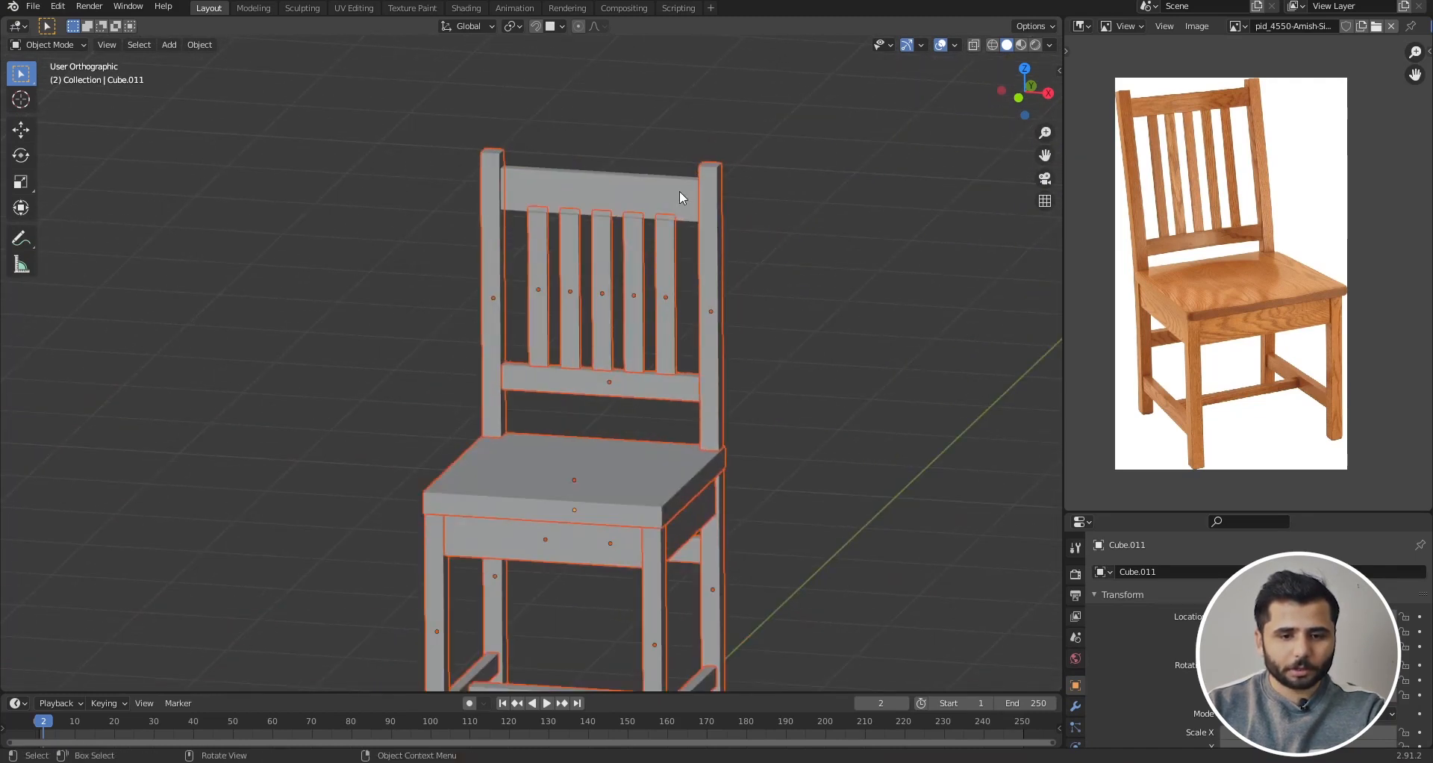
scroll(727, 133, "down", 3)
scroll(695, 155, "up", 5)
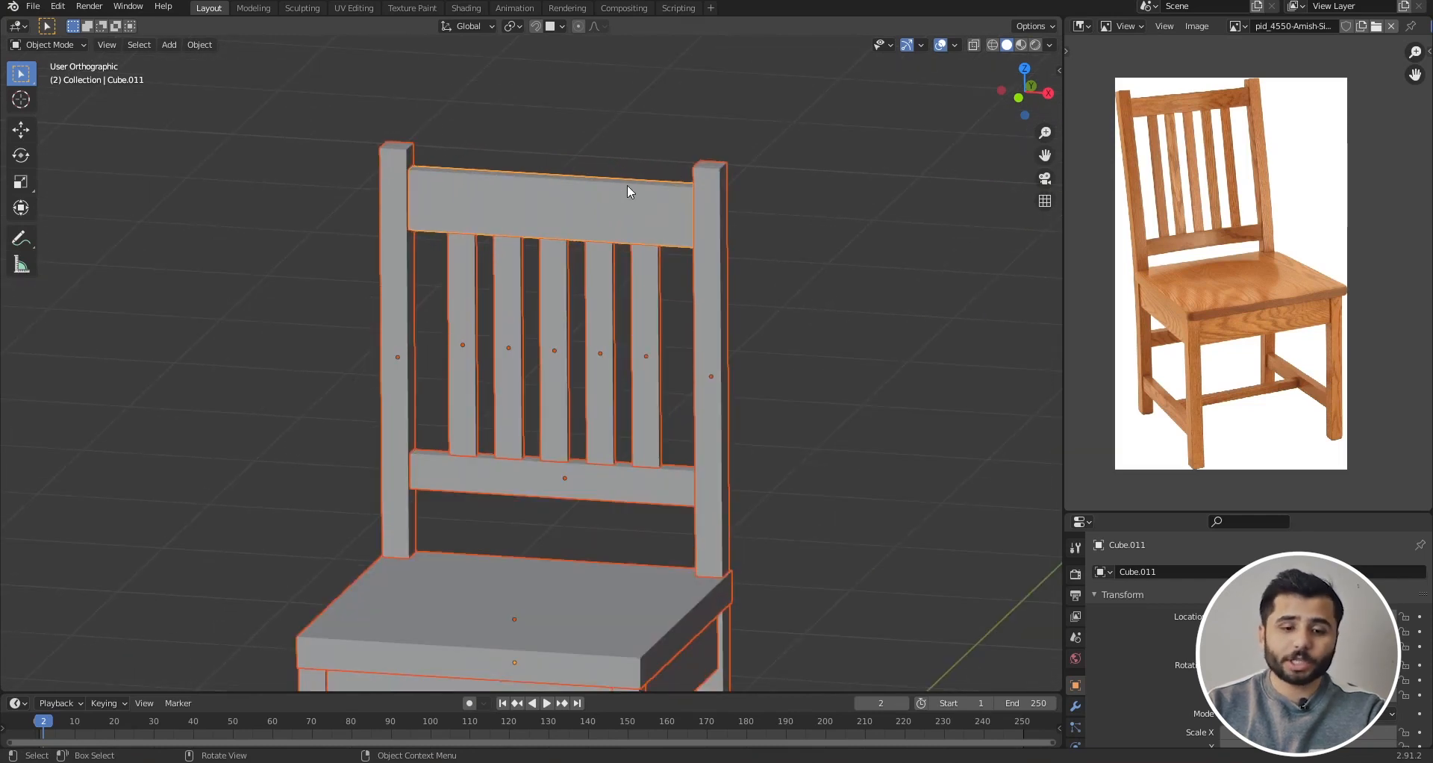
scroll(626, 185, "down", 6)
left_click(722, 298)
Step: Select all the chair parts, making first the seat and finally the right back post the active object
left_click_drag(820, 62, 267, 619)
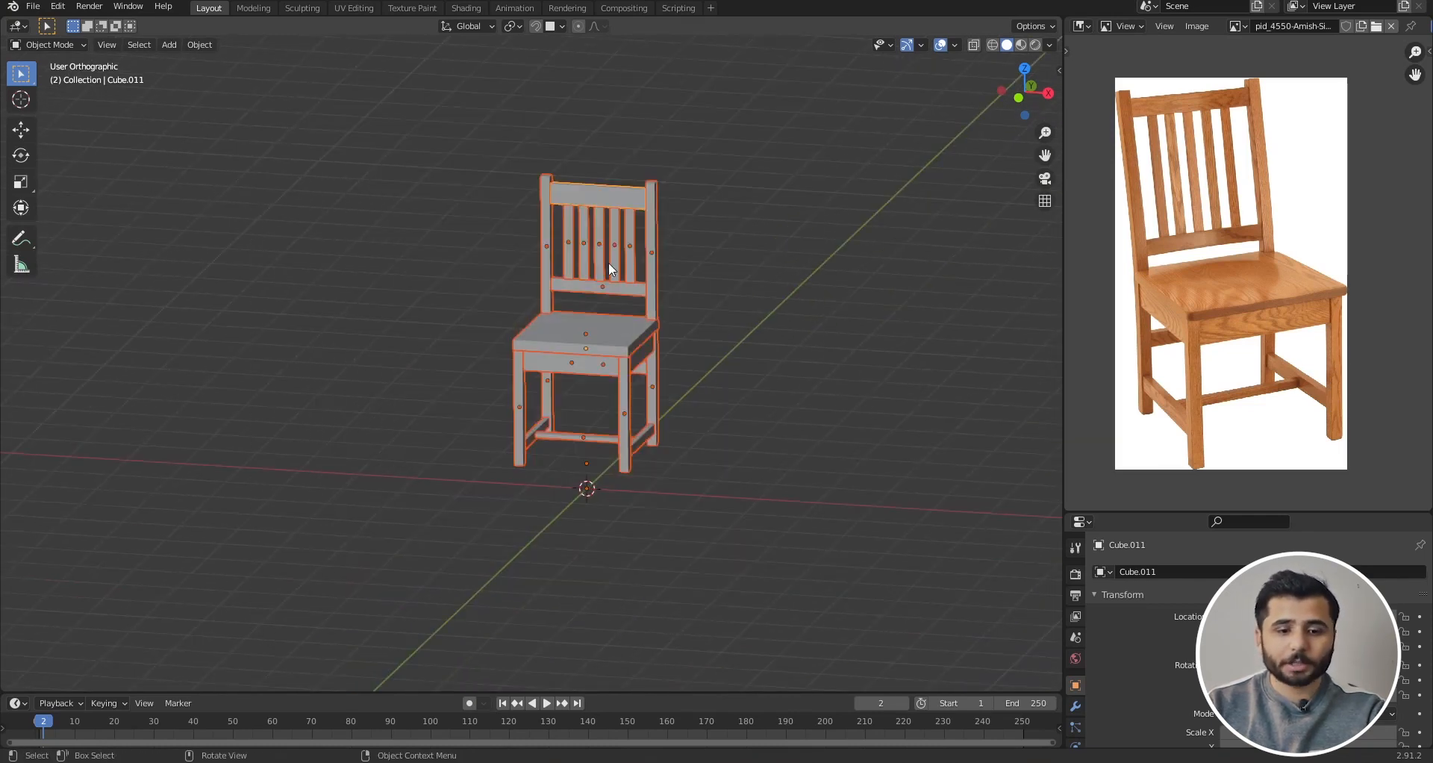
scroll(603, 191, "up", 6)
scroll(626, 174, "down", 5)
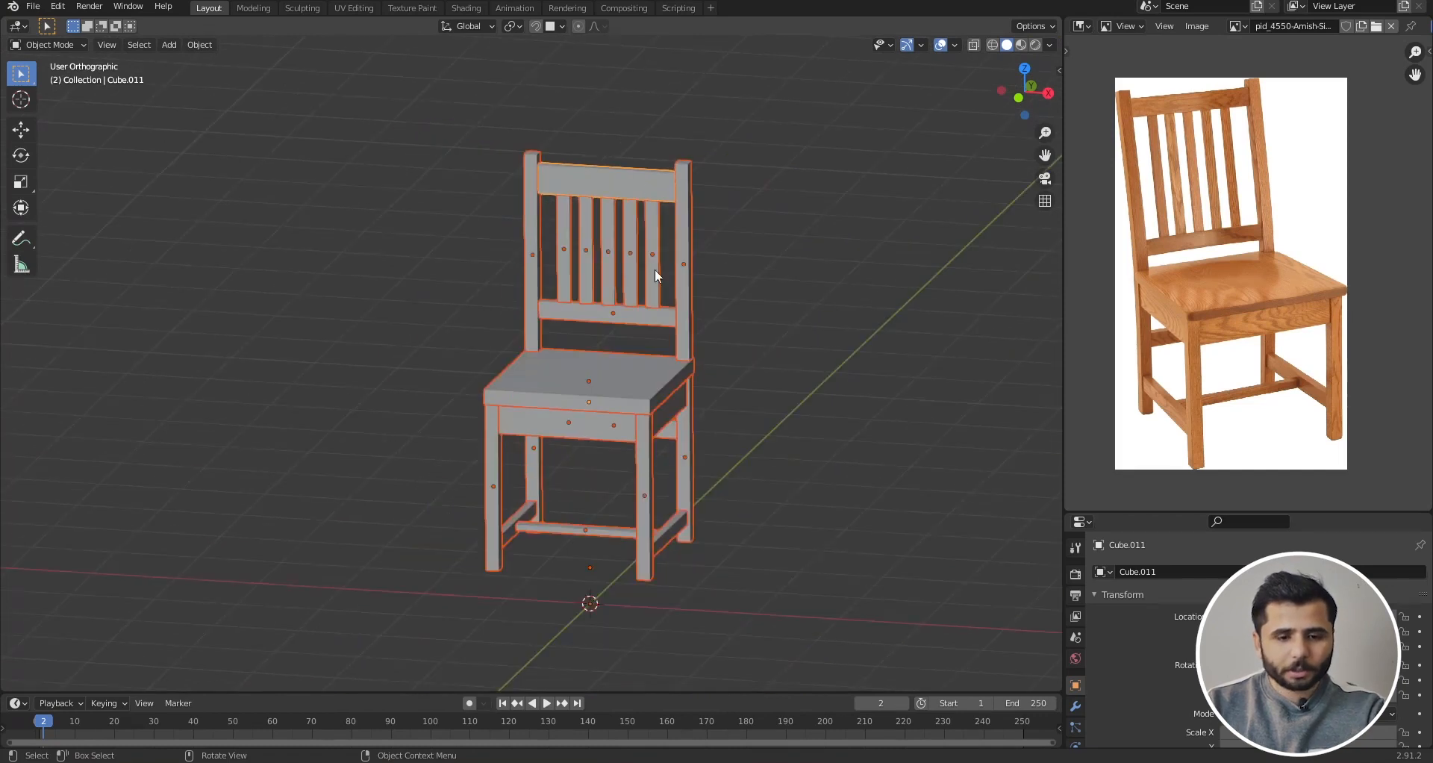
scroll(655, 276, "up", 3)
left_click(667, 340, "shift")
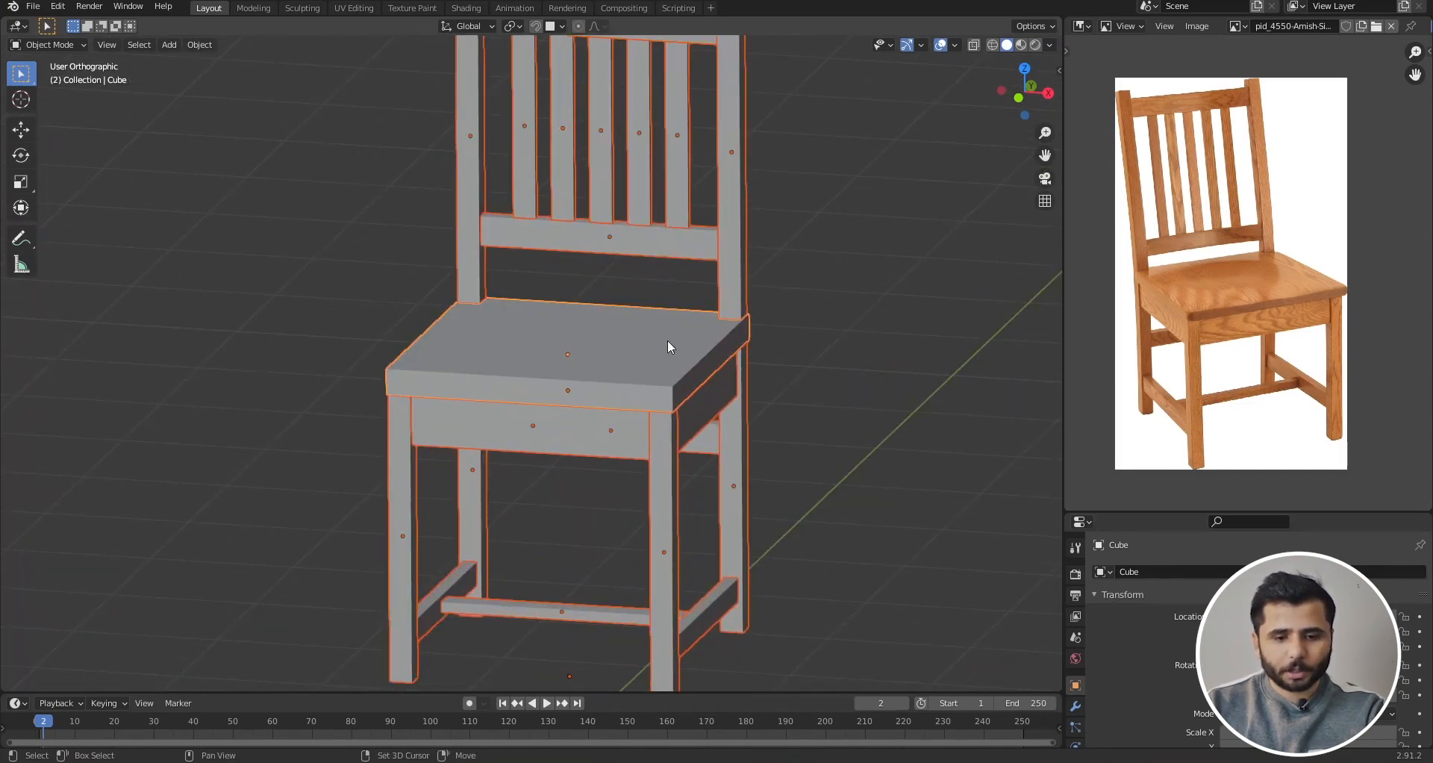
scroll(667, 339, "down", 2)
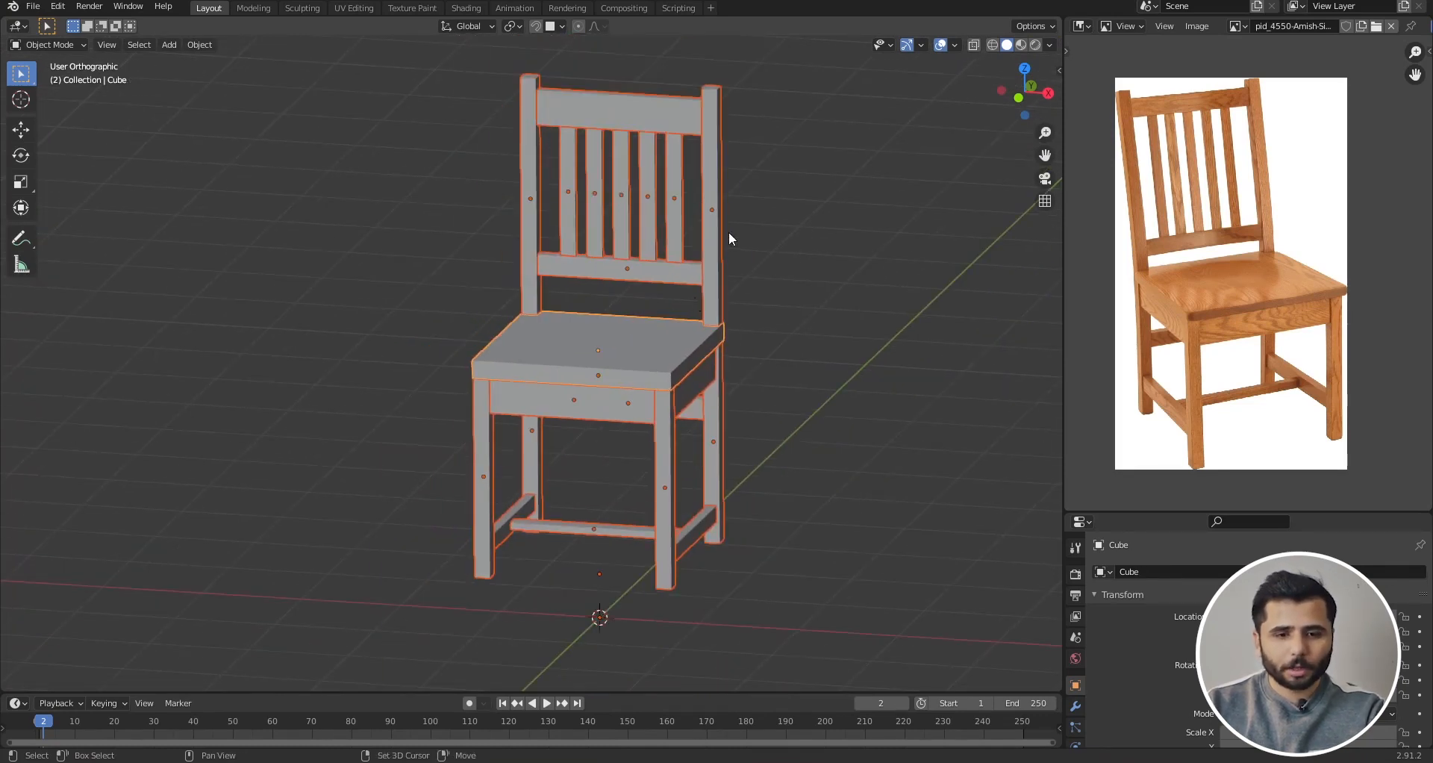
left_click(715, 163, "shift")
scroll(719, 258, "down", 1)
scroll(718, 216, "up", 1)
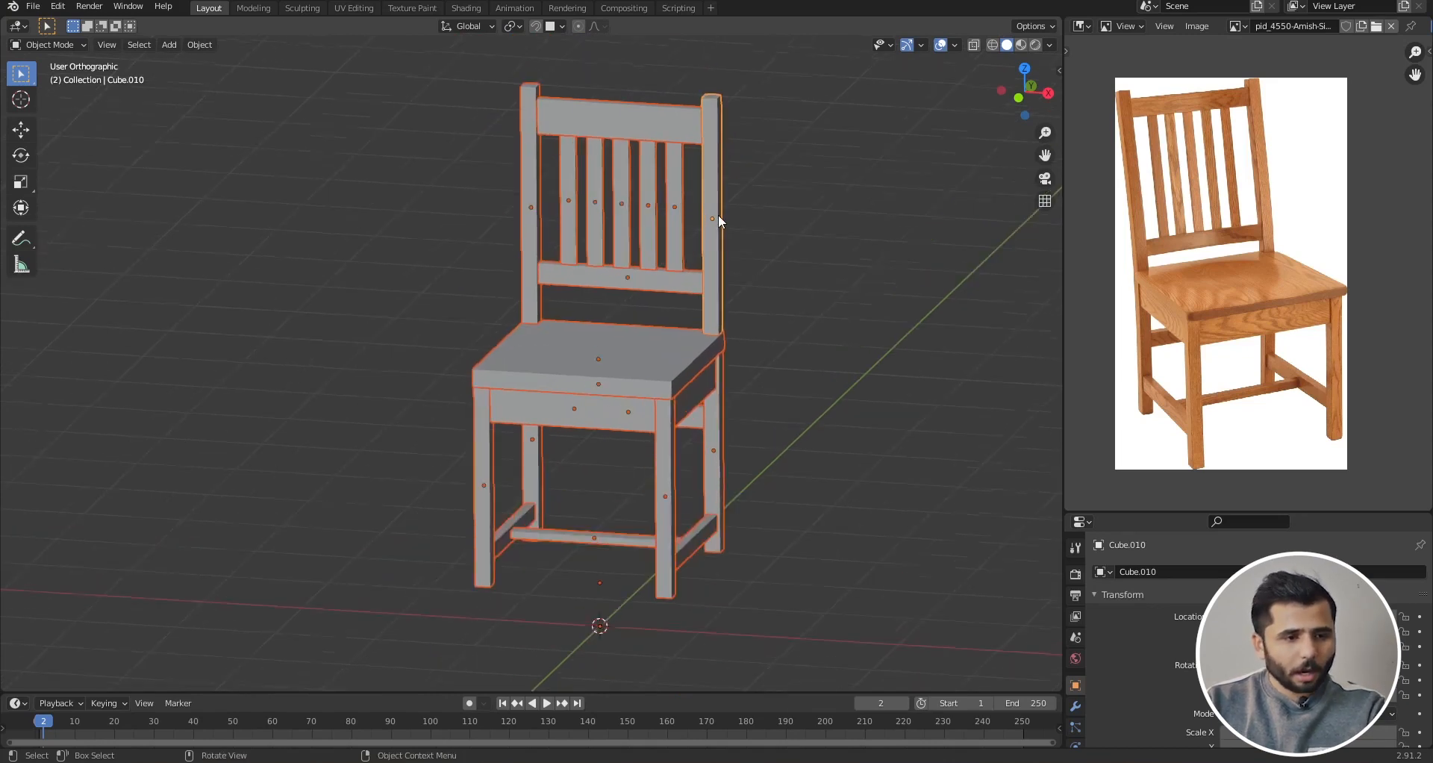
Step: Join the selected chair parts into the active back post and select the resulting single chair object
left_click(195, 44)
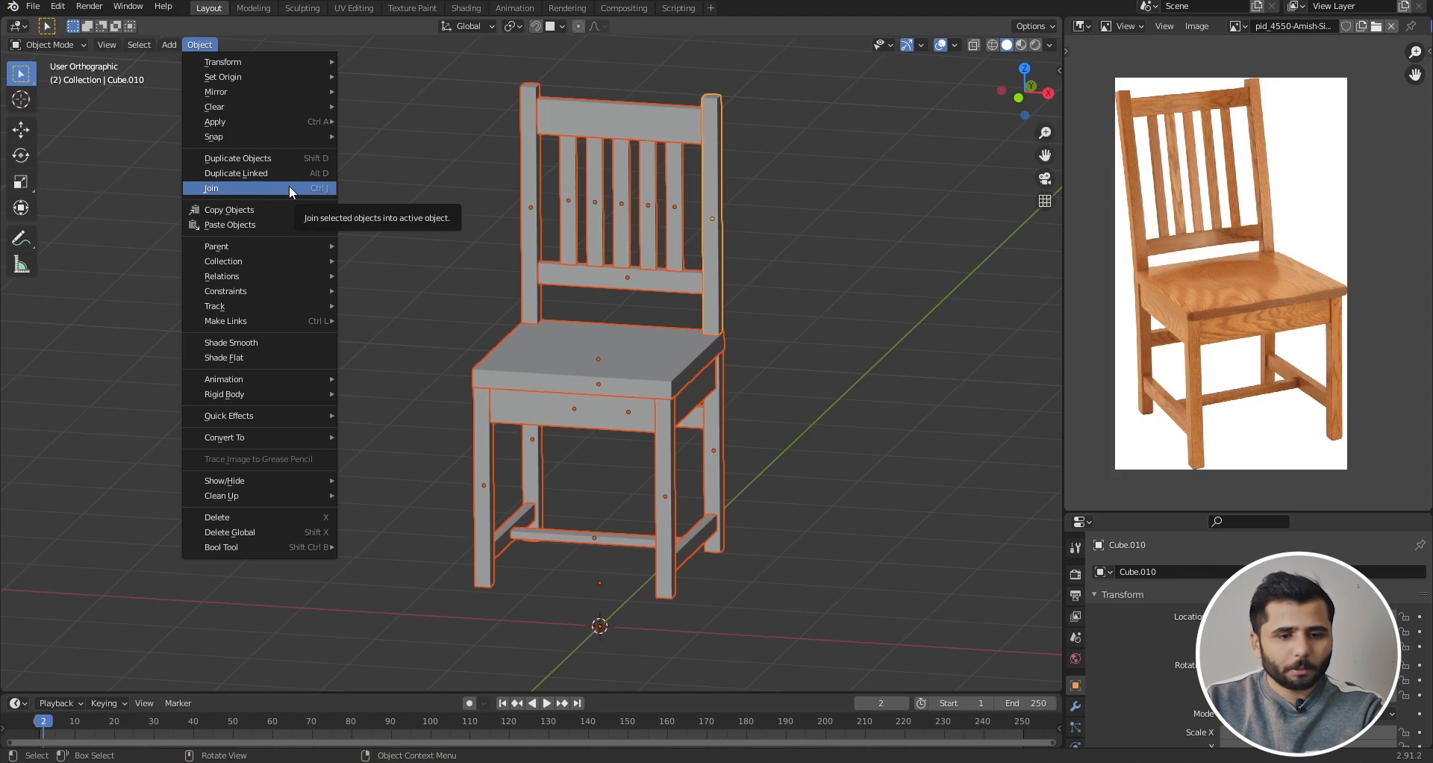
left_click(317, 188)
scroll(704, 327, "down", 3)
left_click(621, 299)
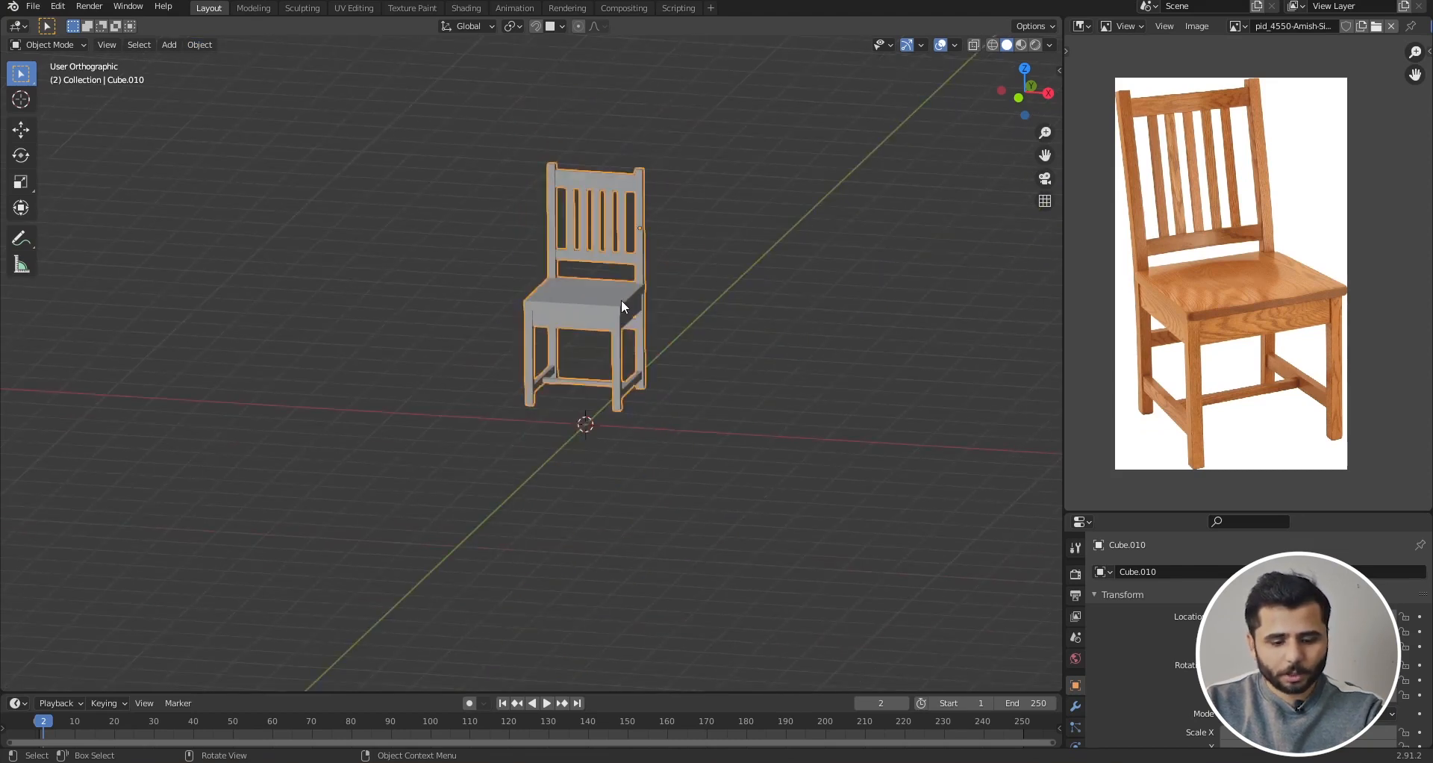
Step: Test-move the joined chair as one object, cancel the move, then deselect and reselect the chair
scroll(621, 299, "down", 2)
key("g")
right_click(710, 305)
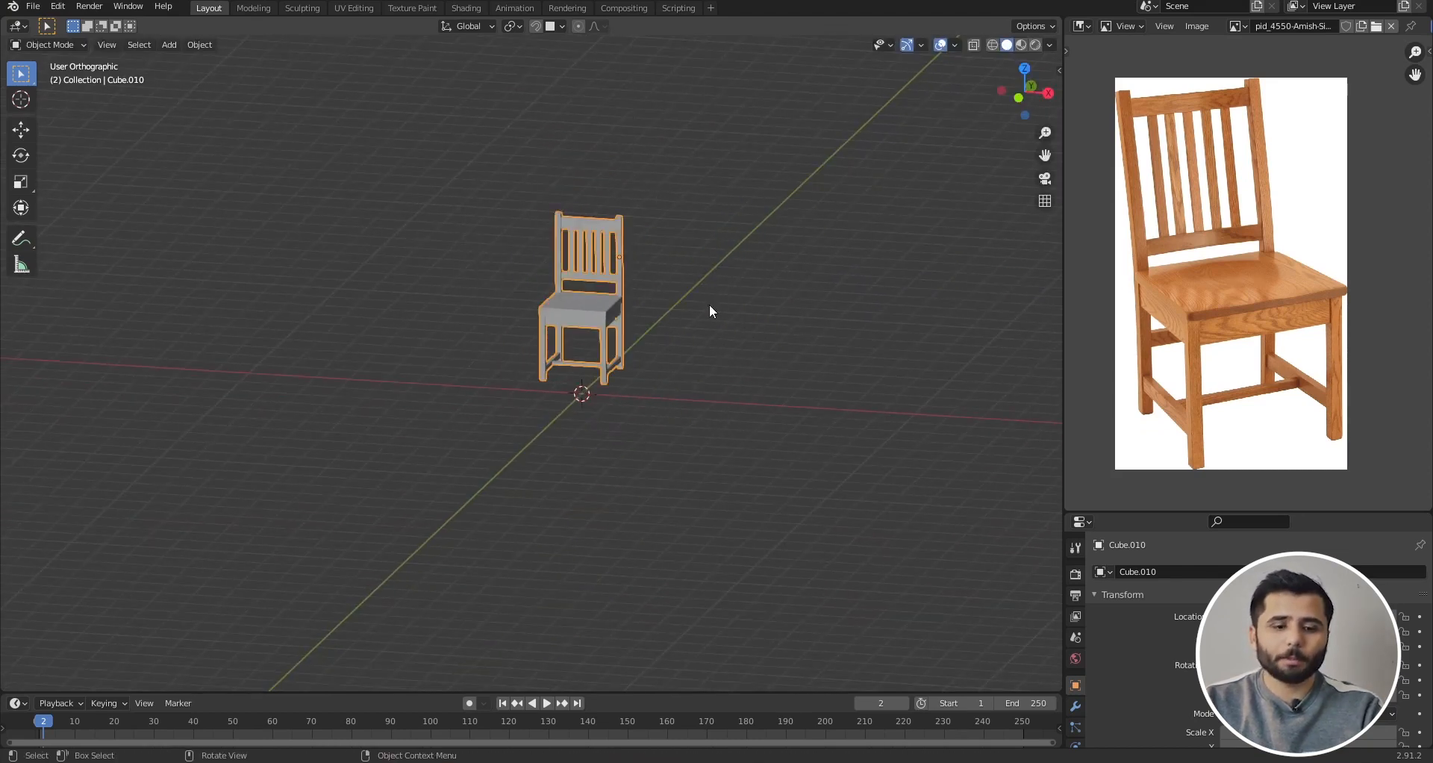
scroll(593, 262, "up", 5)
left_click(717, 278)
middle_click_drag(717, 278, 580, 371)
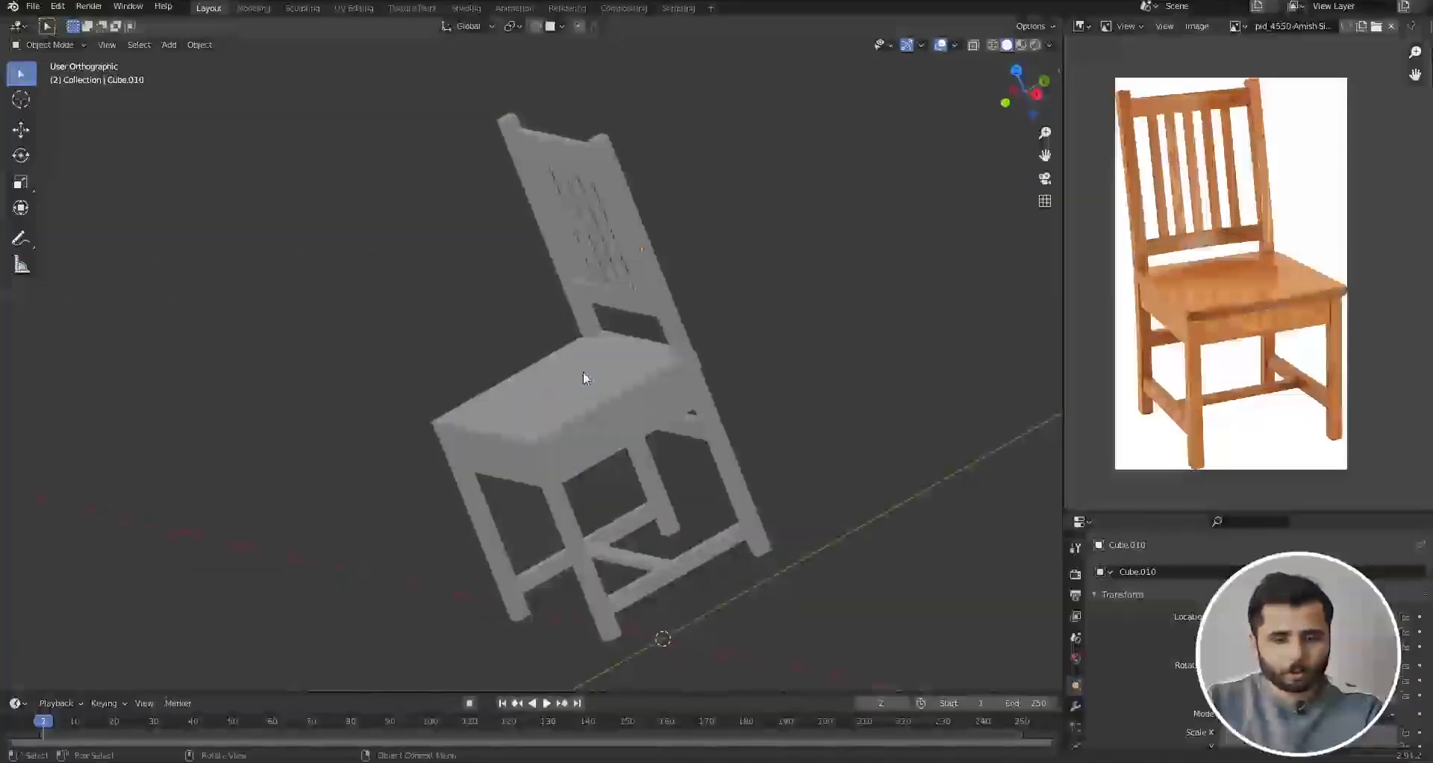
left_click(583, 373)
scroll(589, 375, "down", 5)
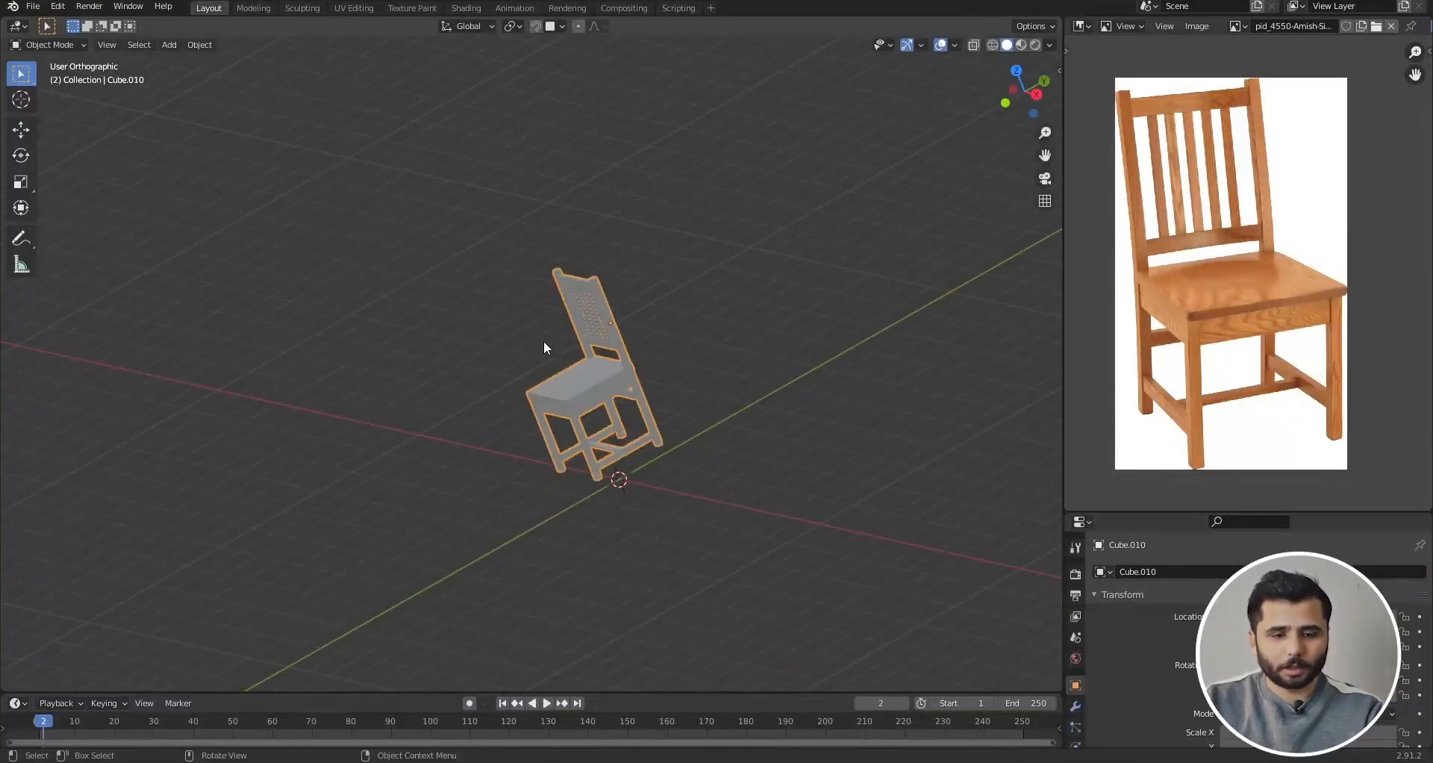
Step: Examine the joined chair's seat edge, aprons and leg joints up close from the front and below
key("grave")
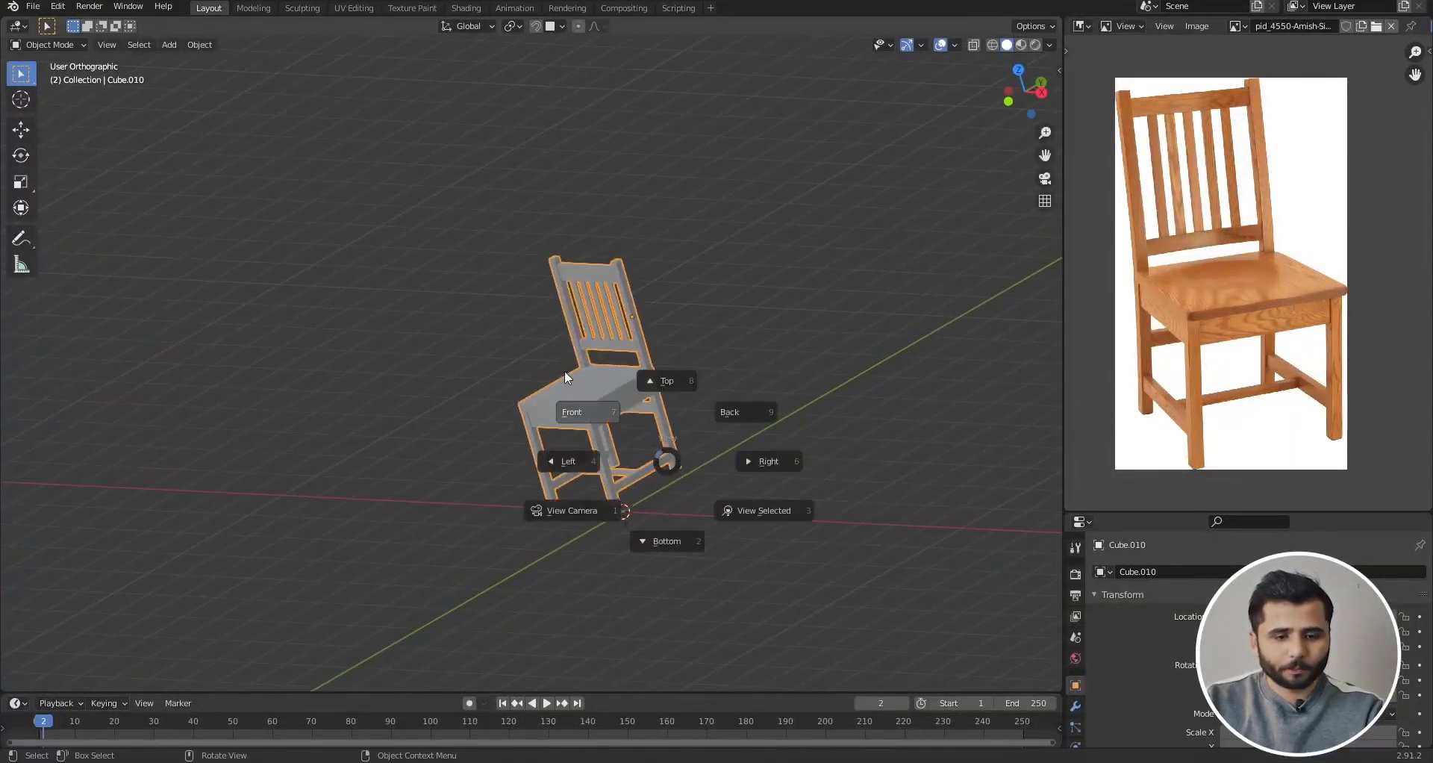
left_click(686, 406)
left_click(686, 407)
middle_click_drag(754, 388, 624, 410)
scroll(713, 381, "up", 6)
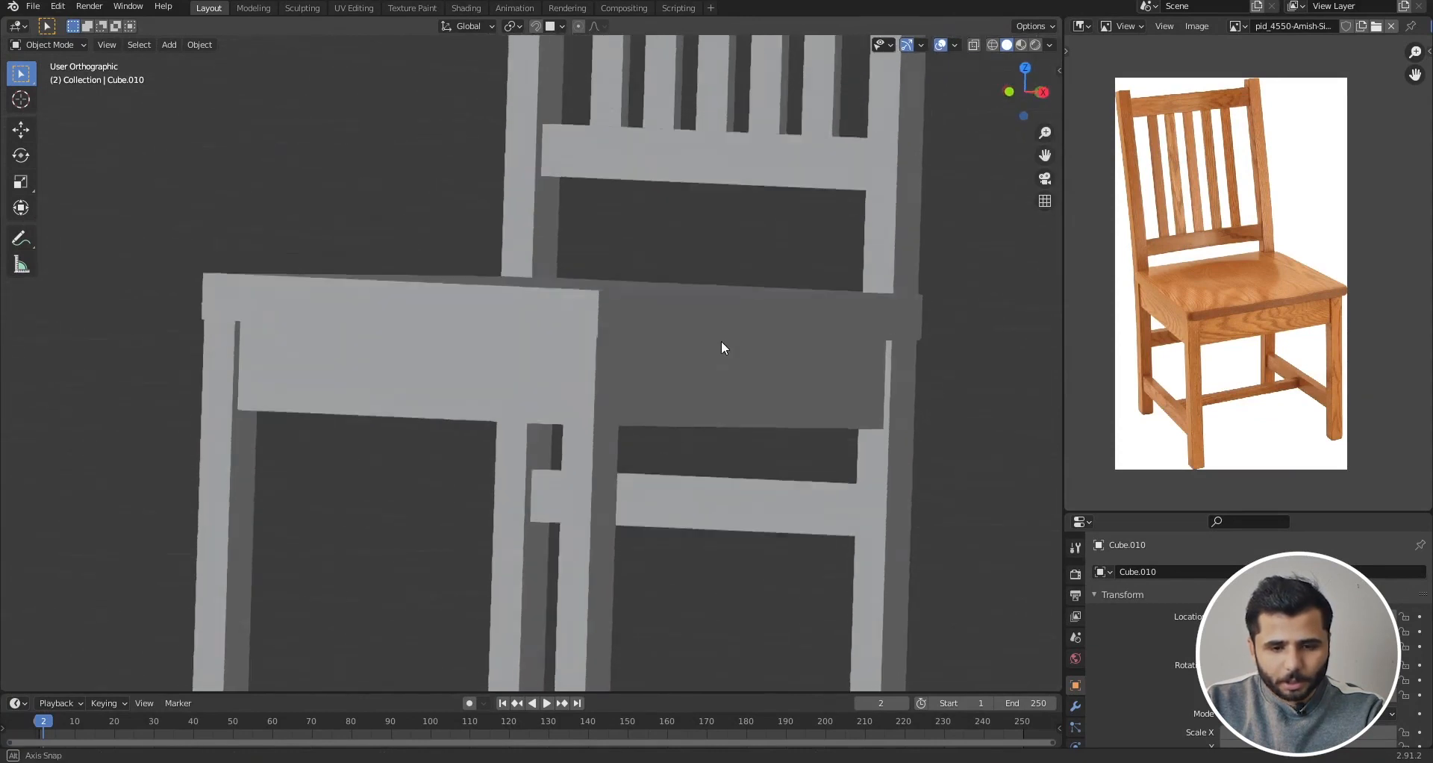
middle_click_drag(719, 342, 707, 313)
scroll(879, 346, "up", 4)
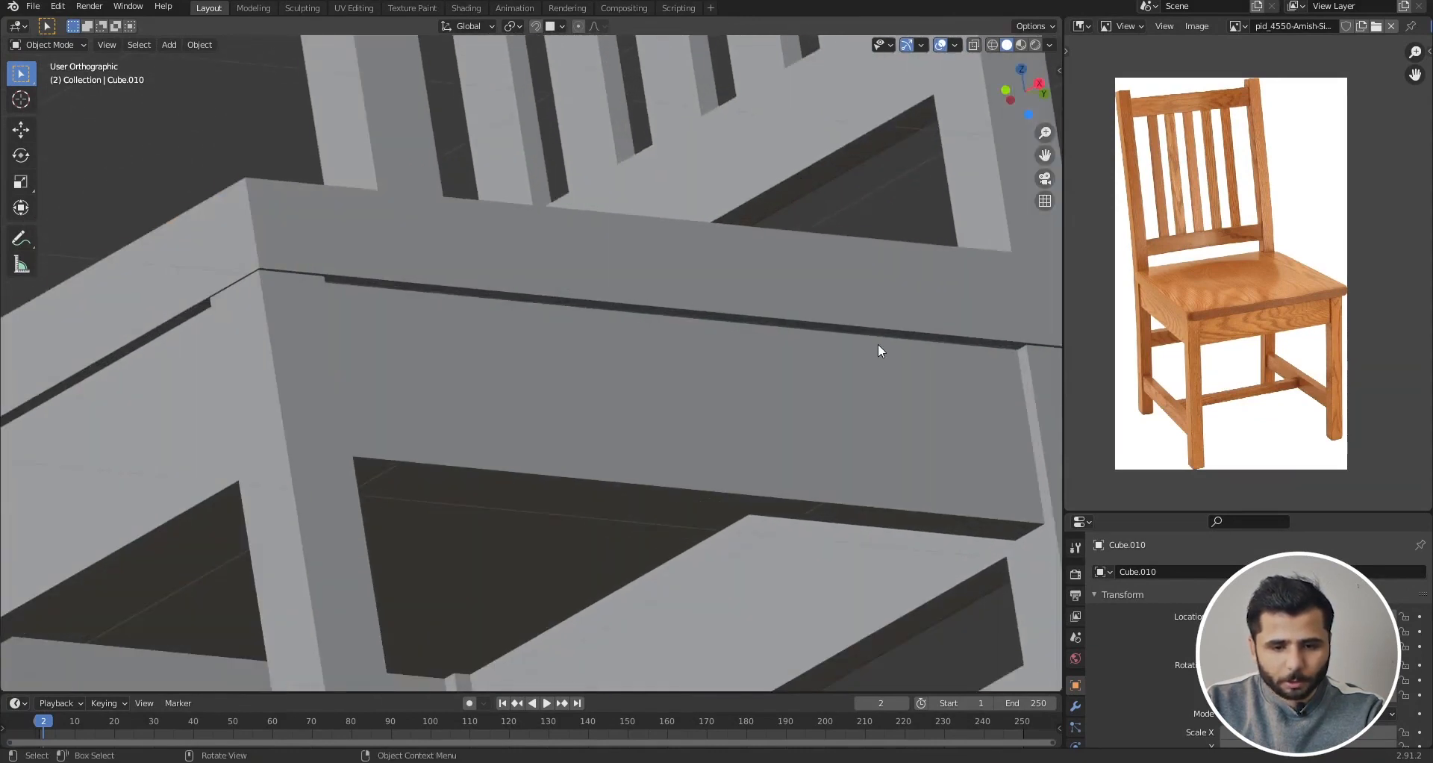
left_click(409, 319)
scroll(409, 320, "down", 5)
scroll(418, 358, "down", 4)
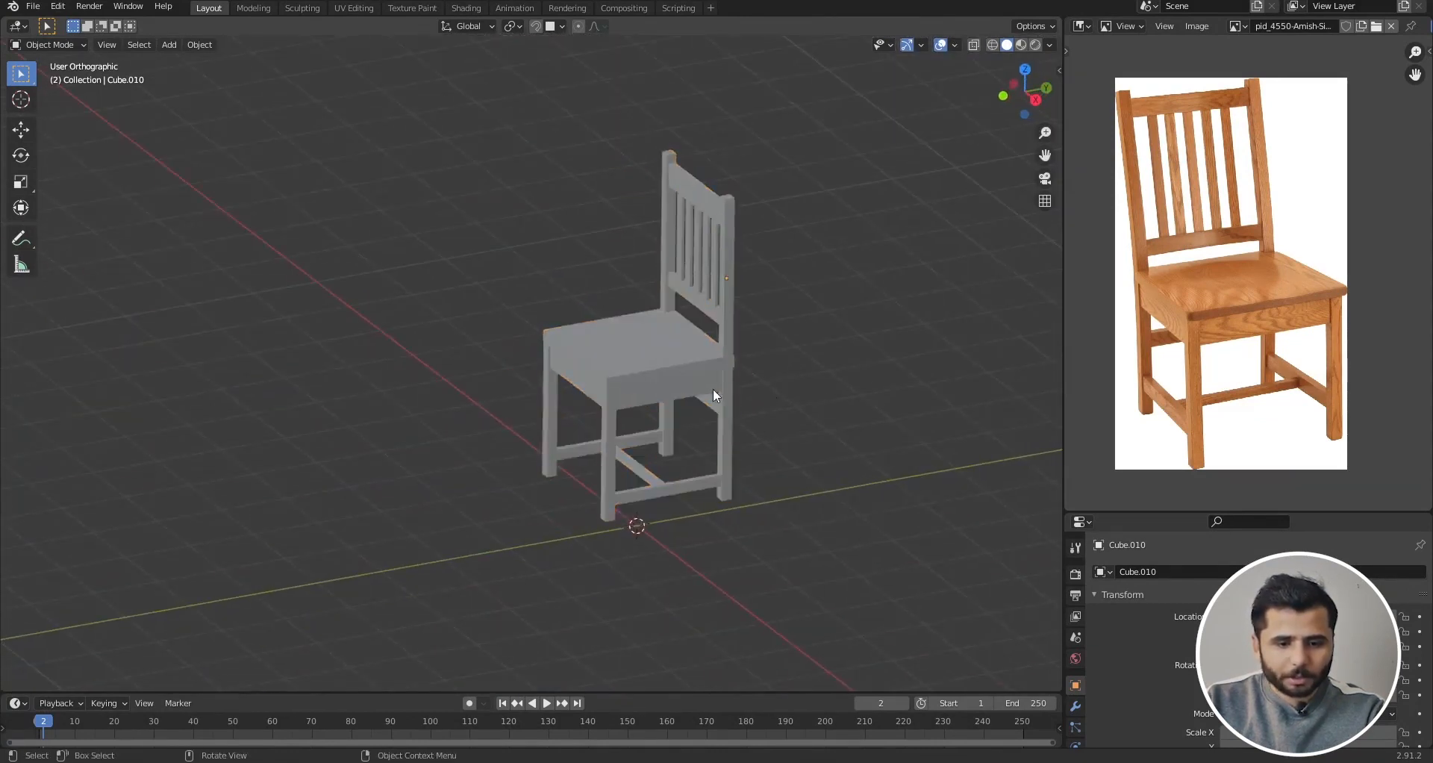
Step: Inspect the joined chair from several angles, toggling its selection to check that it highlights as one object
scroll(753, 380, "up", 5)
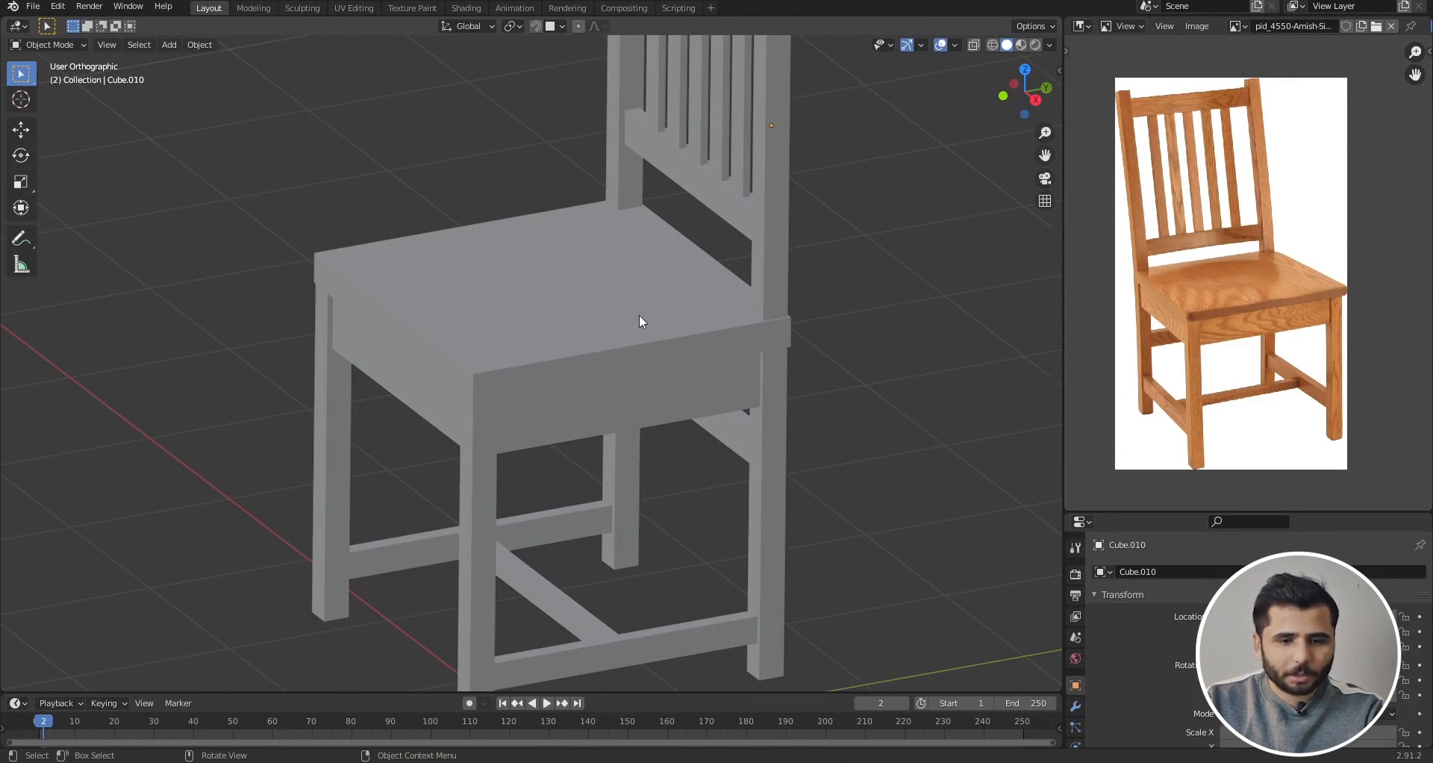
scroll(637, 308, "down", 5)
middle_click_drag(590, 396, 633, 375)
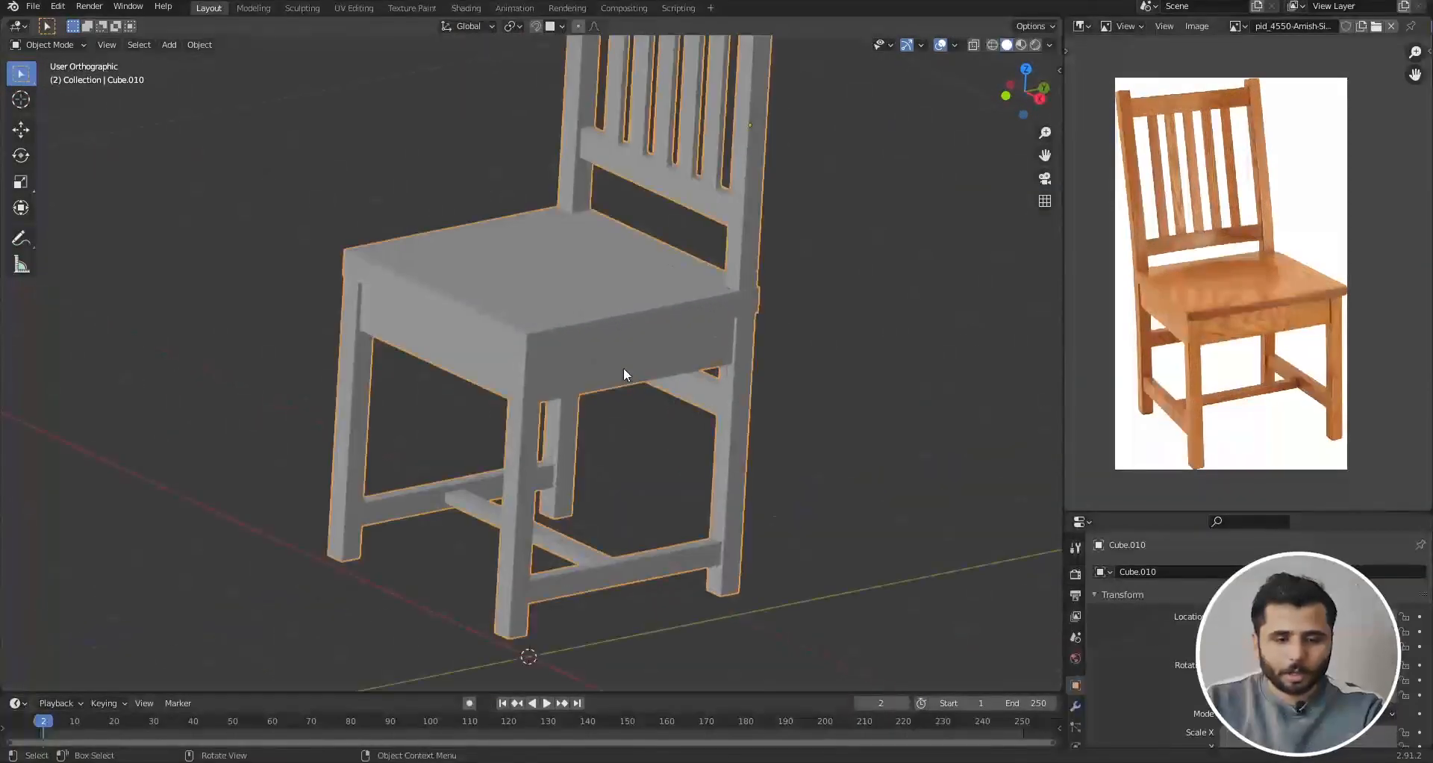
scroll(624, 367, "down", 5)
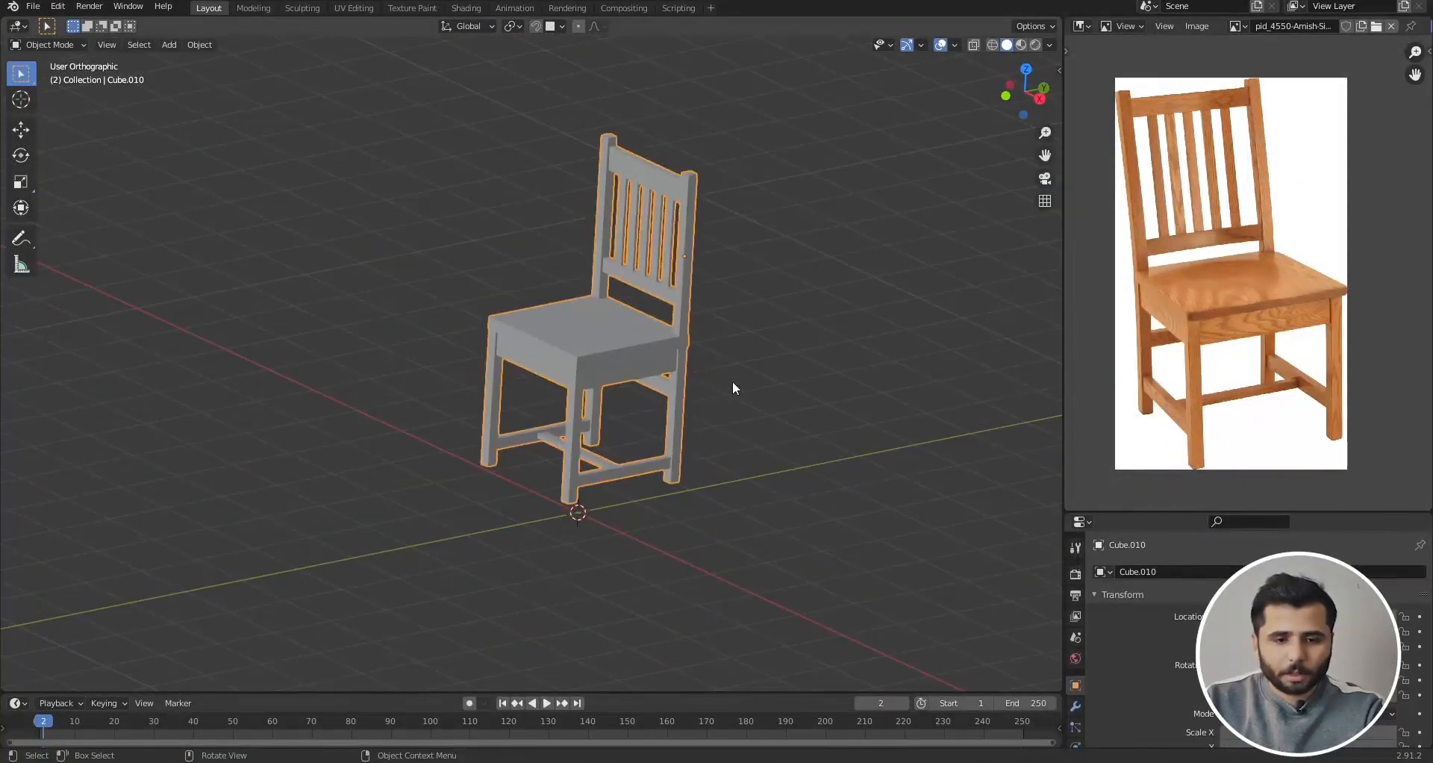
left_click(733, 382)
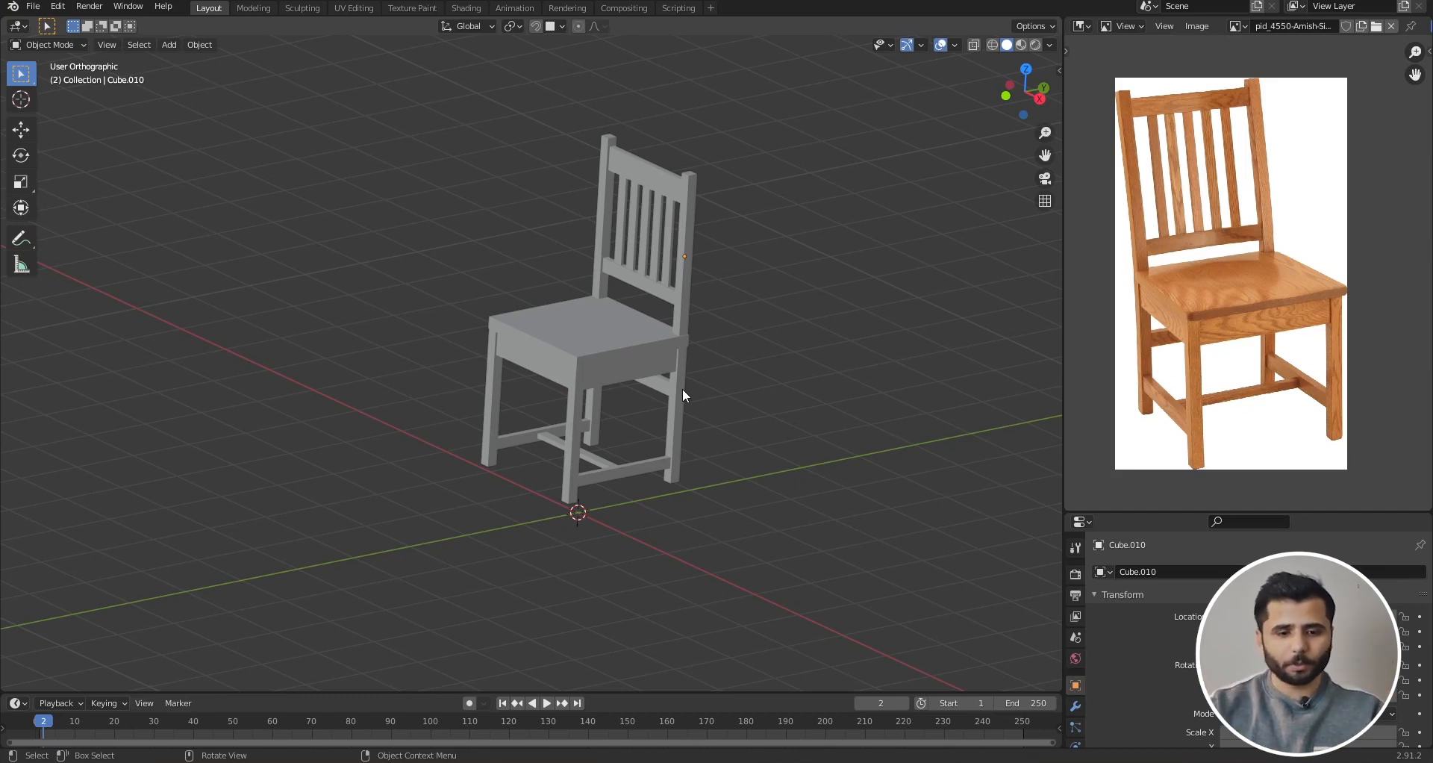
scroll(606, 360, "up", 3)
left_click(617, 346)
middle_click_drag(618, 347, 782, 345)
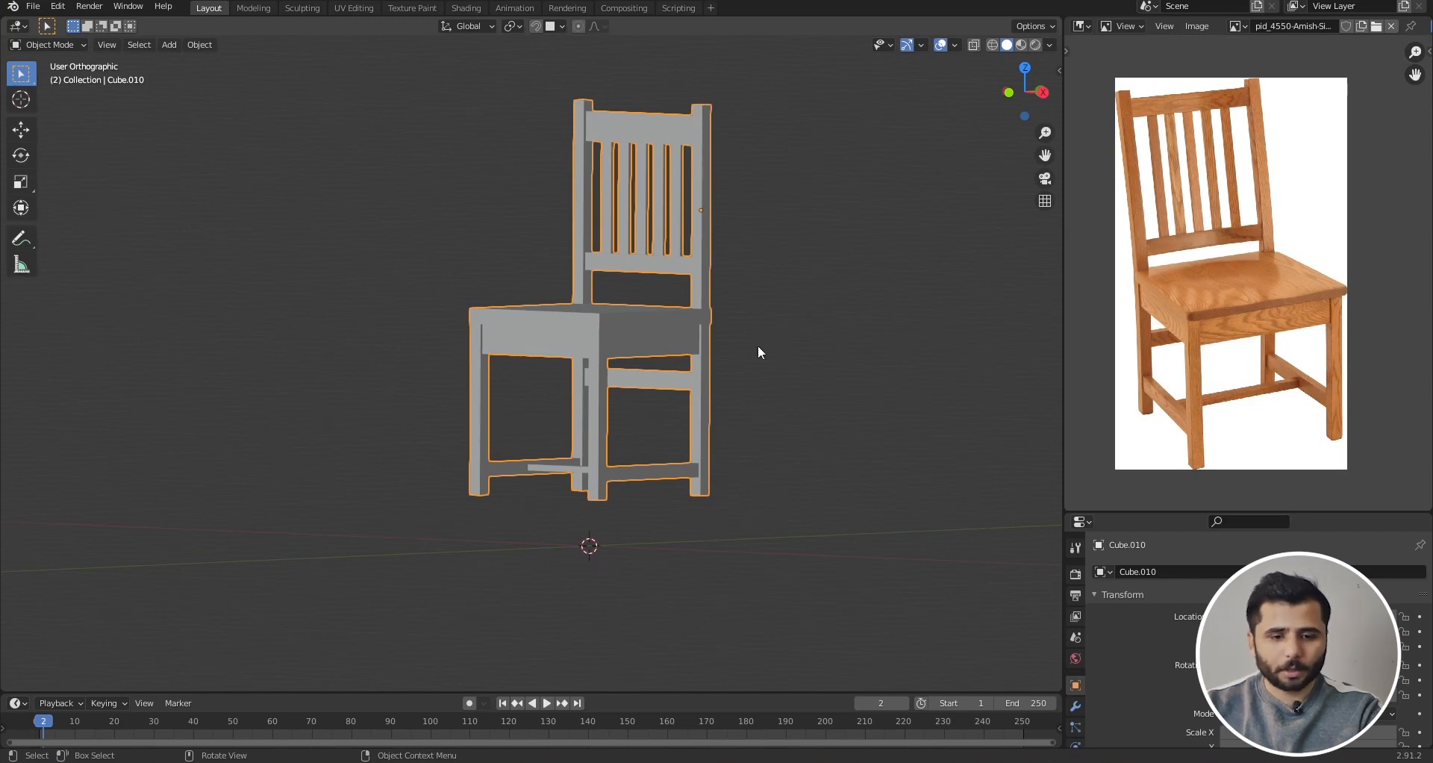
Step: Deselect the chair, switch to the front orthographic view, and add a Monkey mesh above the chair
scroll(619, 338, "down", 4)
left_click(738, 419)
key("grave")
left_click(643, 338)
scroll(637, 321, "down", 5)
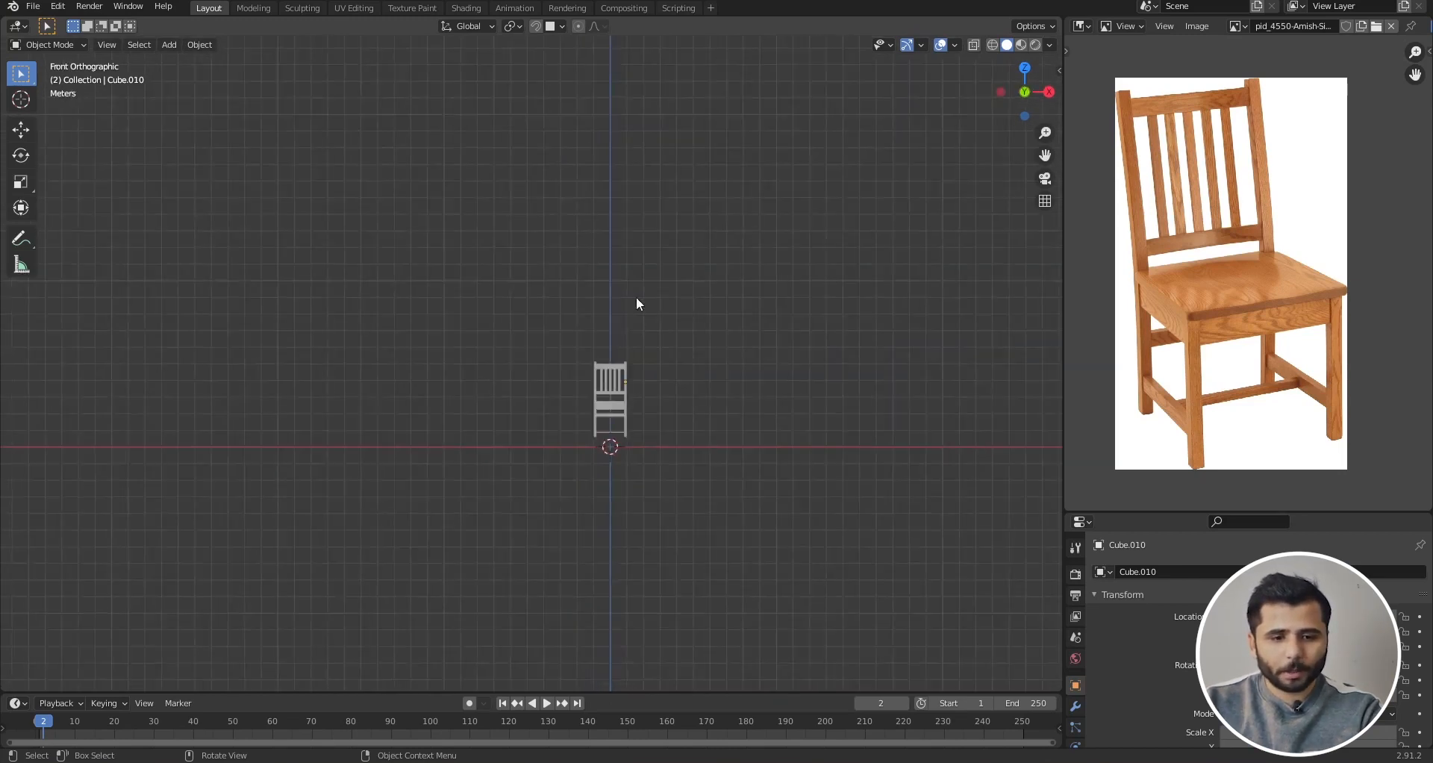
scroll(621, 184, "up", 2)
key("shift+a")
key("shift+a")
mouse_move(565, 192)
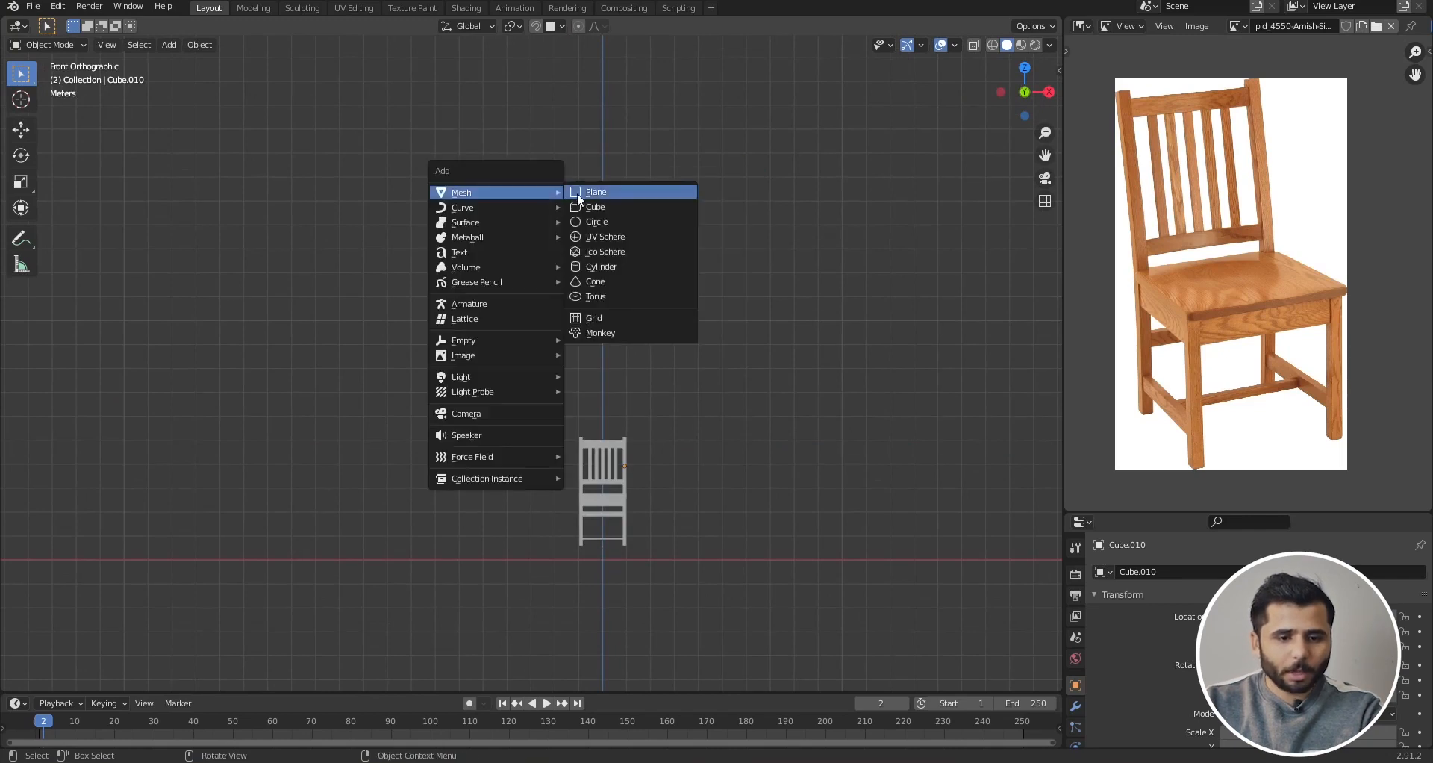
left_click(599, 333)
Step: Duplicate the monkey along the X axis and repeat the duplication five times for an evenly spaced row of seven, then deselect
scroll(553, 204, "up", 3)
key("shift+d")
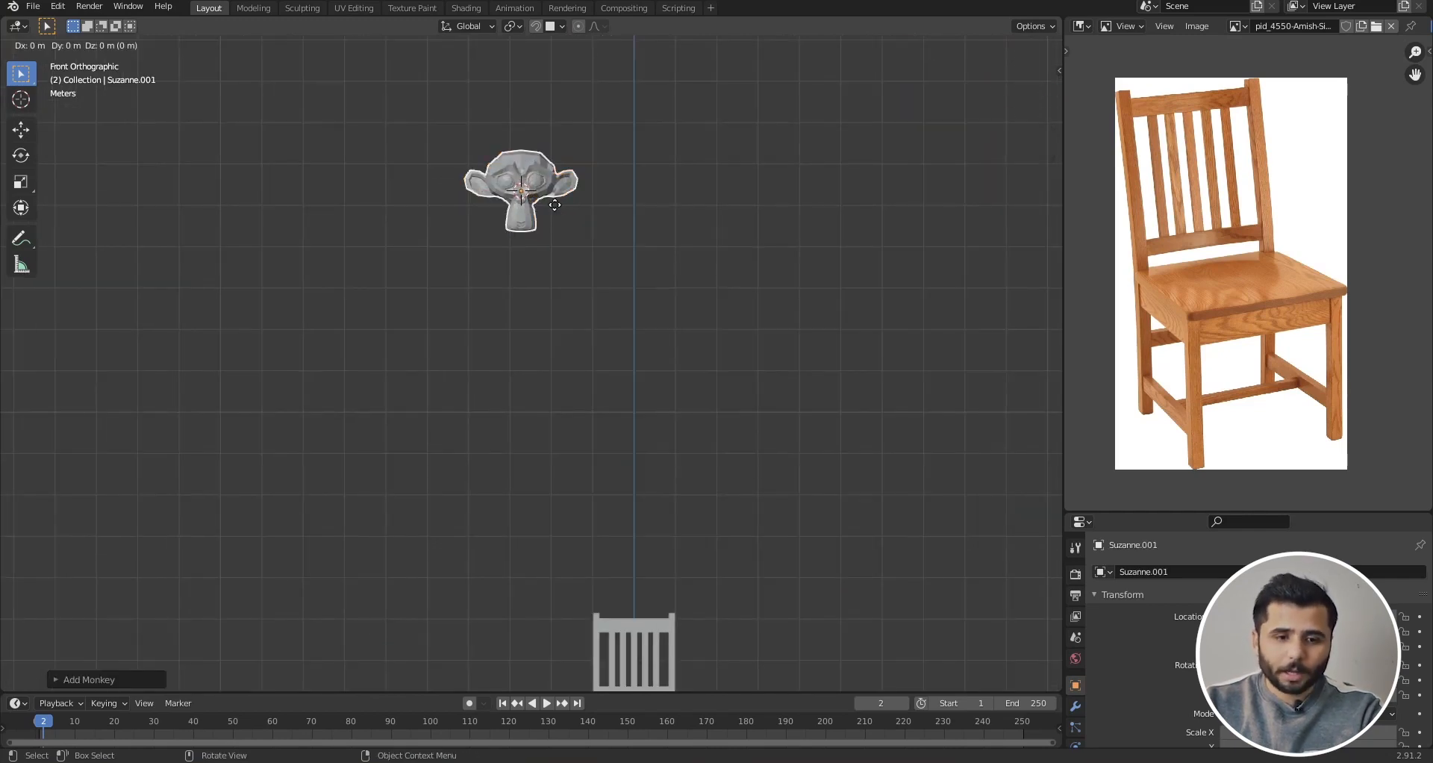
key("x")
left_click(692, 207)
scroll(655, 227, "down", 6)
key("shift+r")
key("shift+r")
key("shift+r")
key("shift+r")
key("shift+r")
middle_click_drag(533, 304, 457, 332, "shift")
scroll(655, 271, "up", 1)
left_click(748, 270)
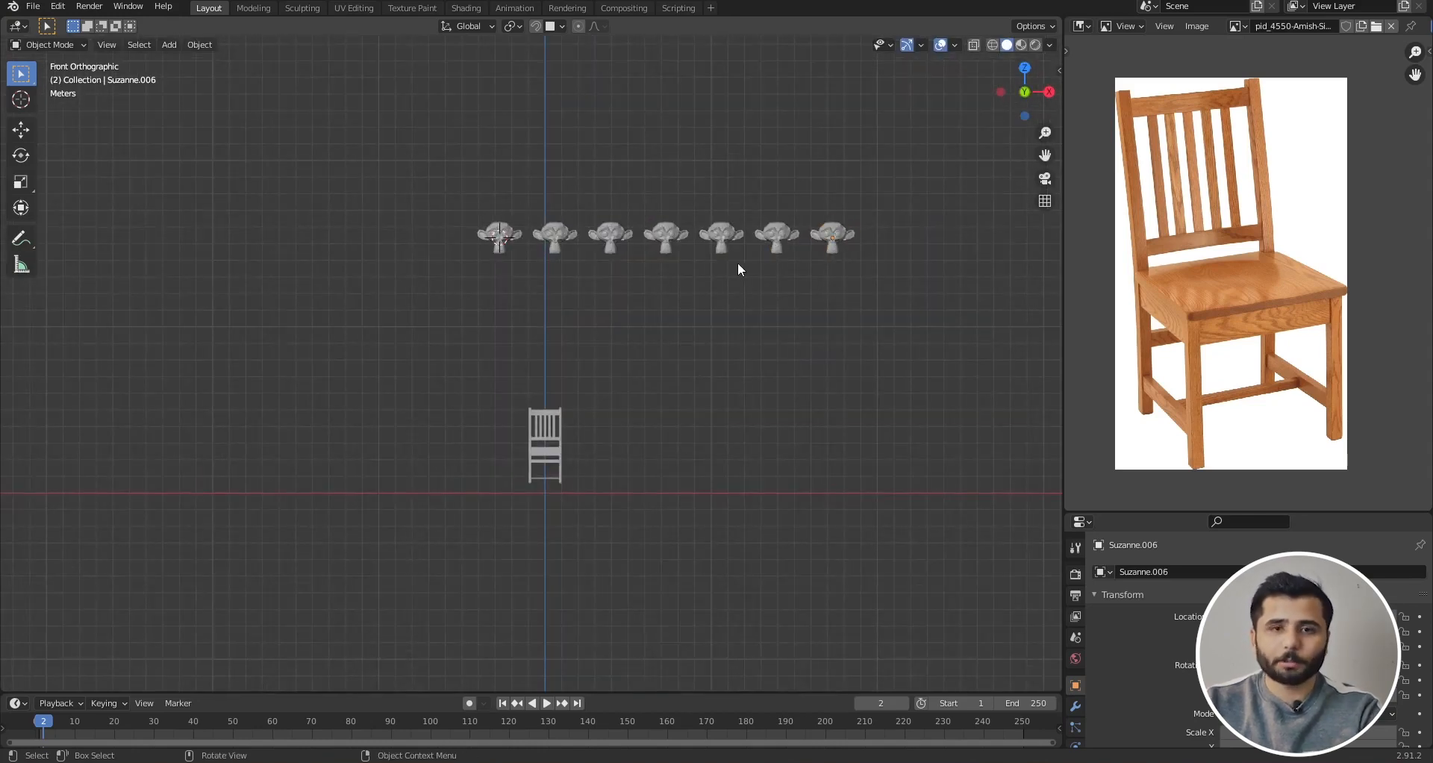
Step: Select all seven monkeys, join them into the last one in the row, test-move the result without keeping the move, and deselect
middle_click_drag(739, 269, 777, 262)
left_click_drag(922, 145, 499, 288)
scroll(840, 258, "up", 4)
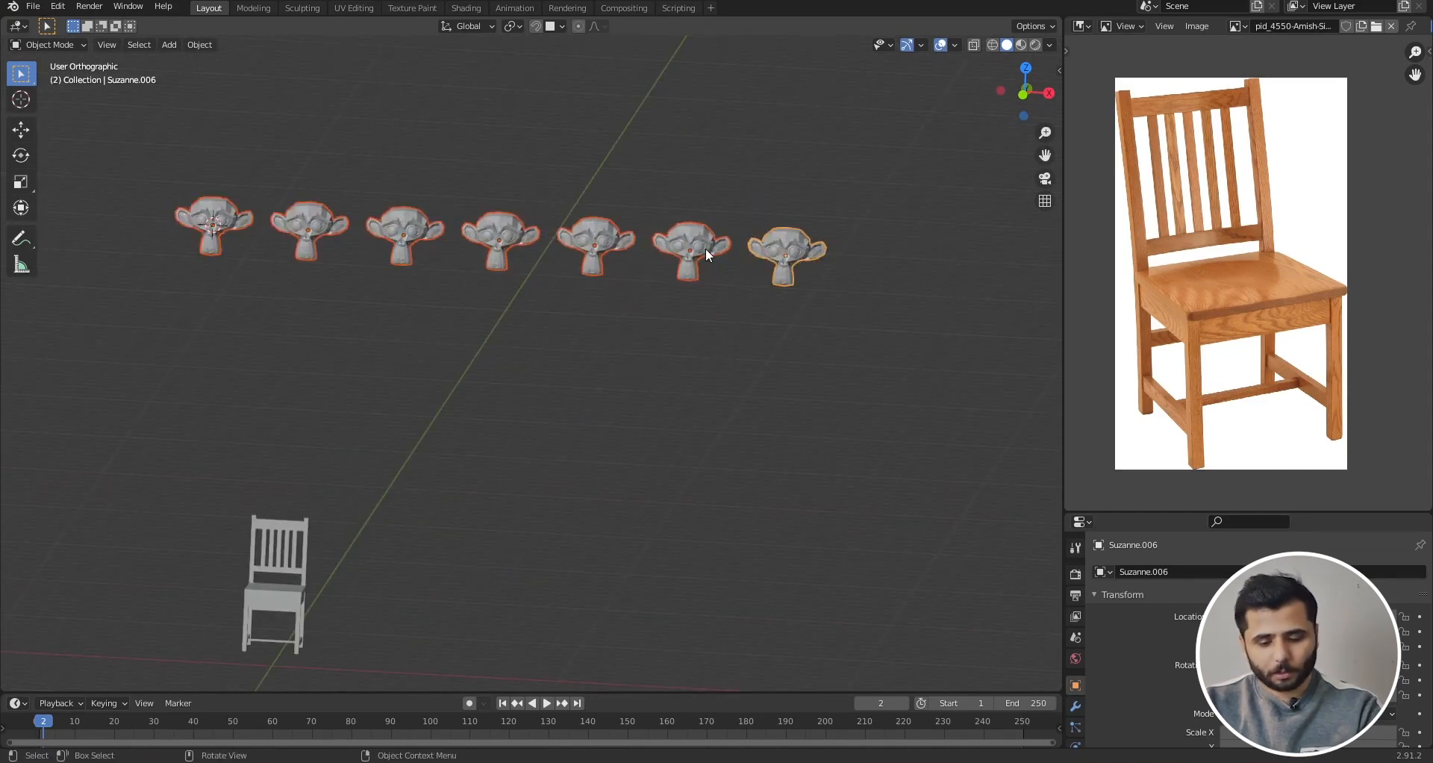
scroll(780, 252, "down", 3)
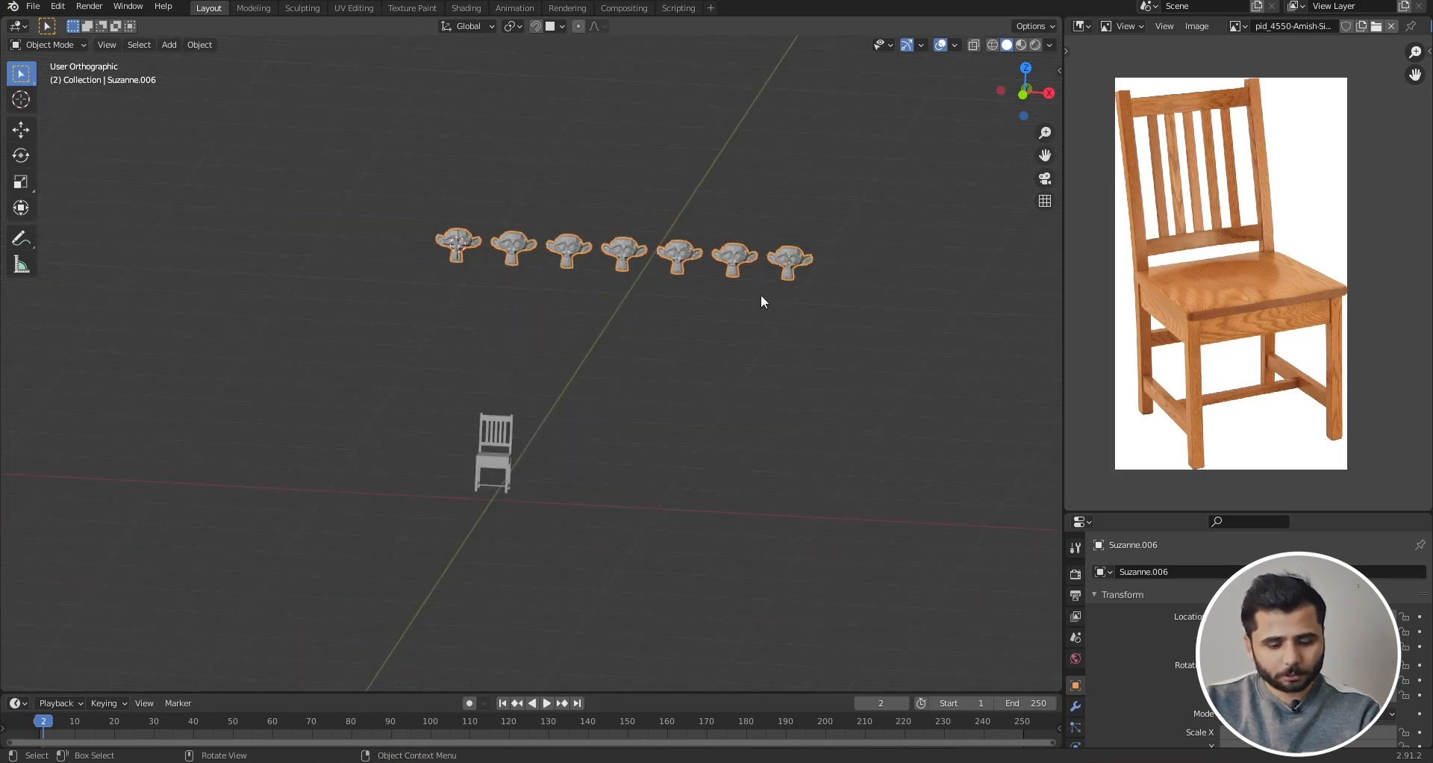
left_click(760, 296)
key("ctrl+z")
key("g")
right_click(751, 246)
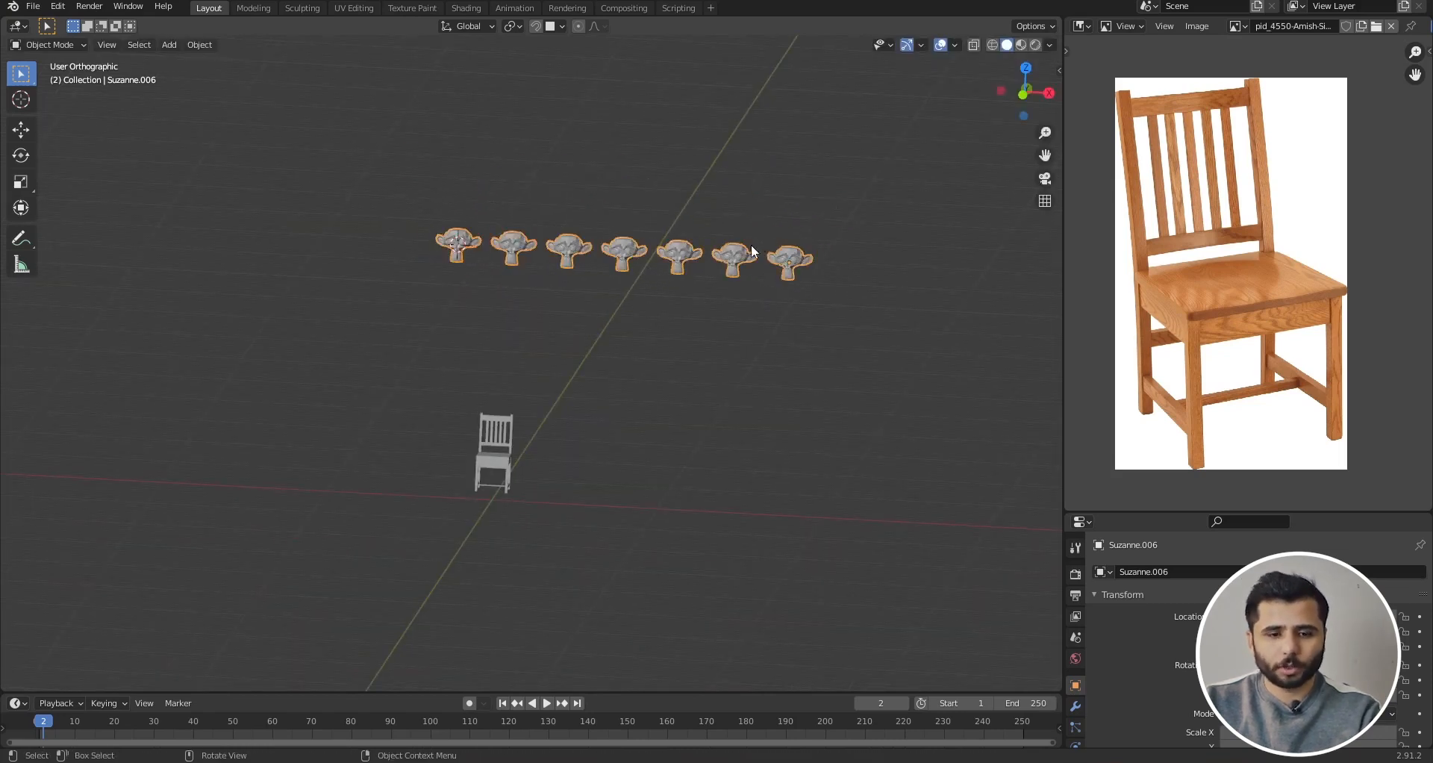
left_click(821, 369)
Step: Select the joined chair and enter Edit Mode on its mesh
key("KP_1")
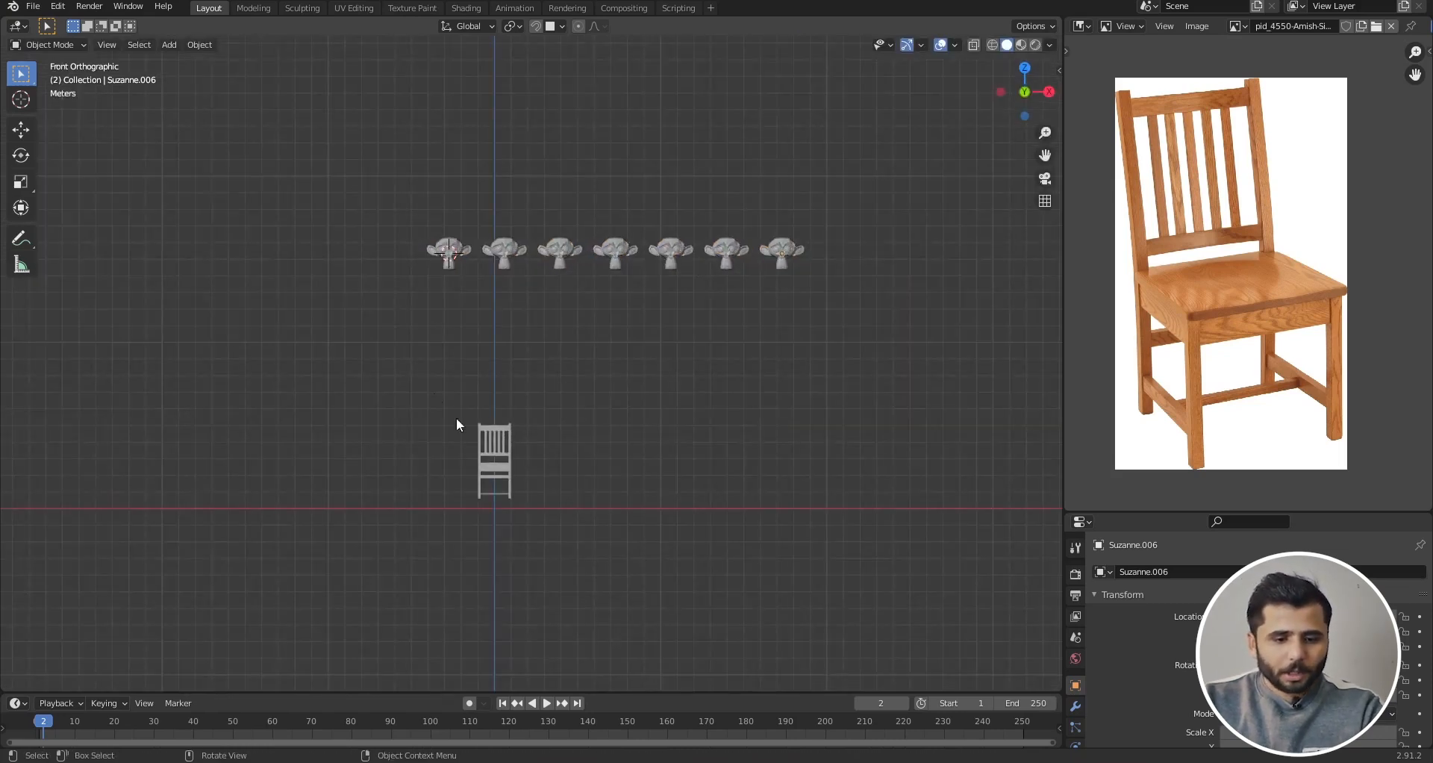
scroll(504, 431, "up", 6)
scroll(515, 447, "down", 5)
left_click(518, 463)
scroll(604, 244, "down", 2)
middle_click_drag(528, 345, 516, 373)
scroll(521, 414, "up", 5)
scroll(582, 379, "up", 6)
scroll(591, 336, "down", 2)
middle_click_drag(585, 313, 588, 326)
key("Tab")
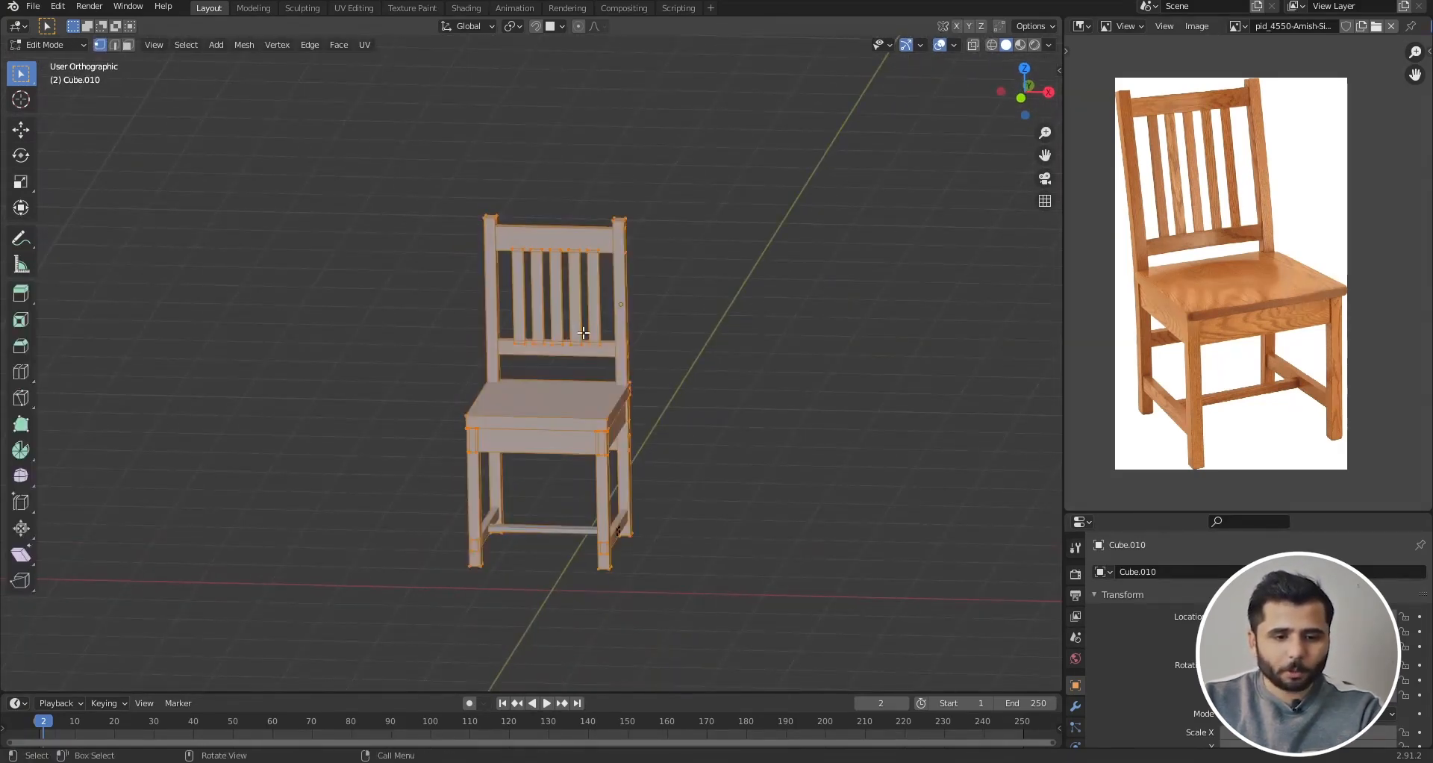
Step: Clear the mesh selection, inspect the chair's vertices, select all of its geometry, and clear the selection again
key("alt+a")
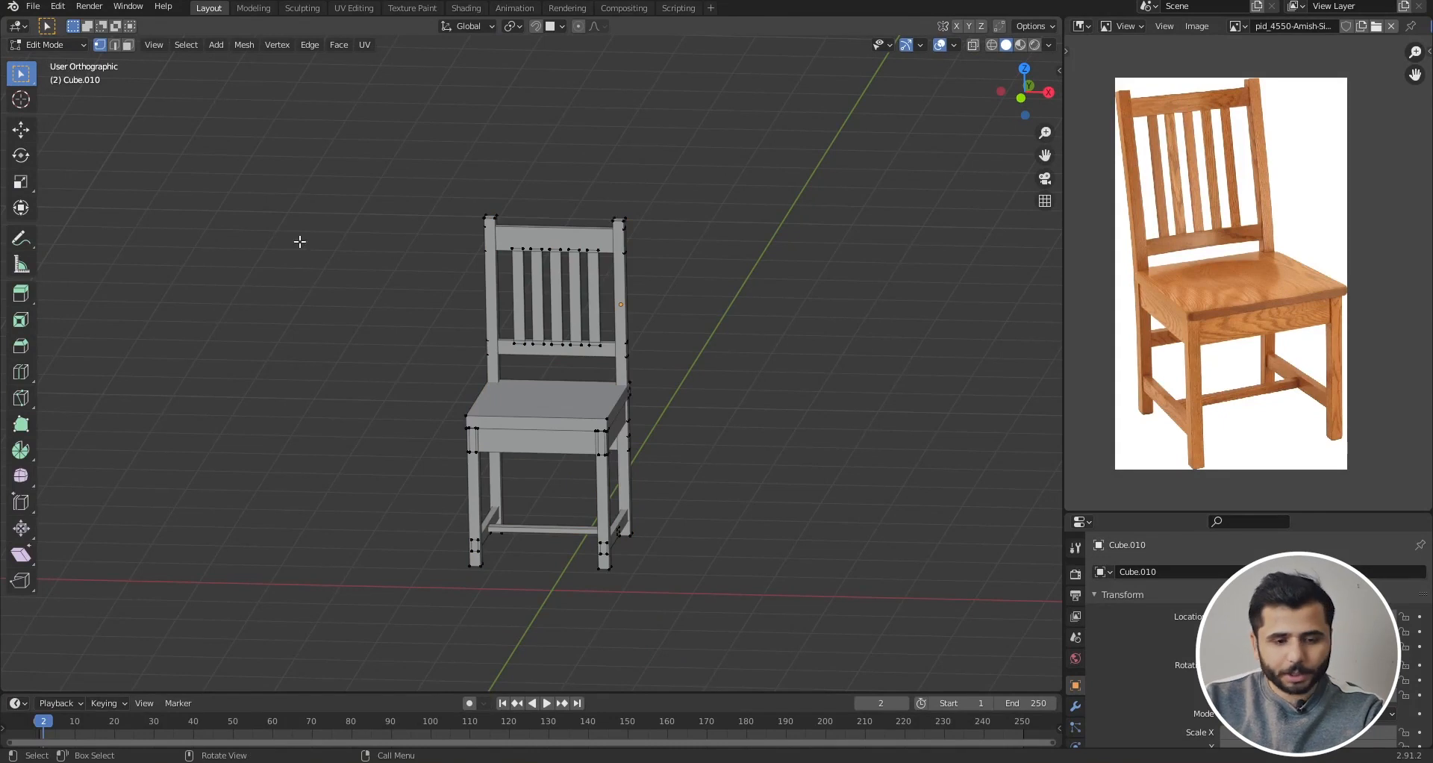
scroll(571, 271, "up", 5)
scroll(608, 260, "down", 5)
middle_click_drag(648, 342, 677, 289)
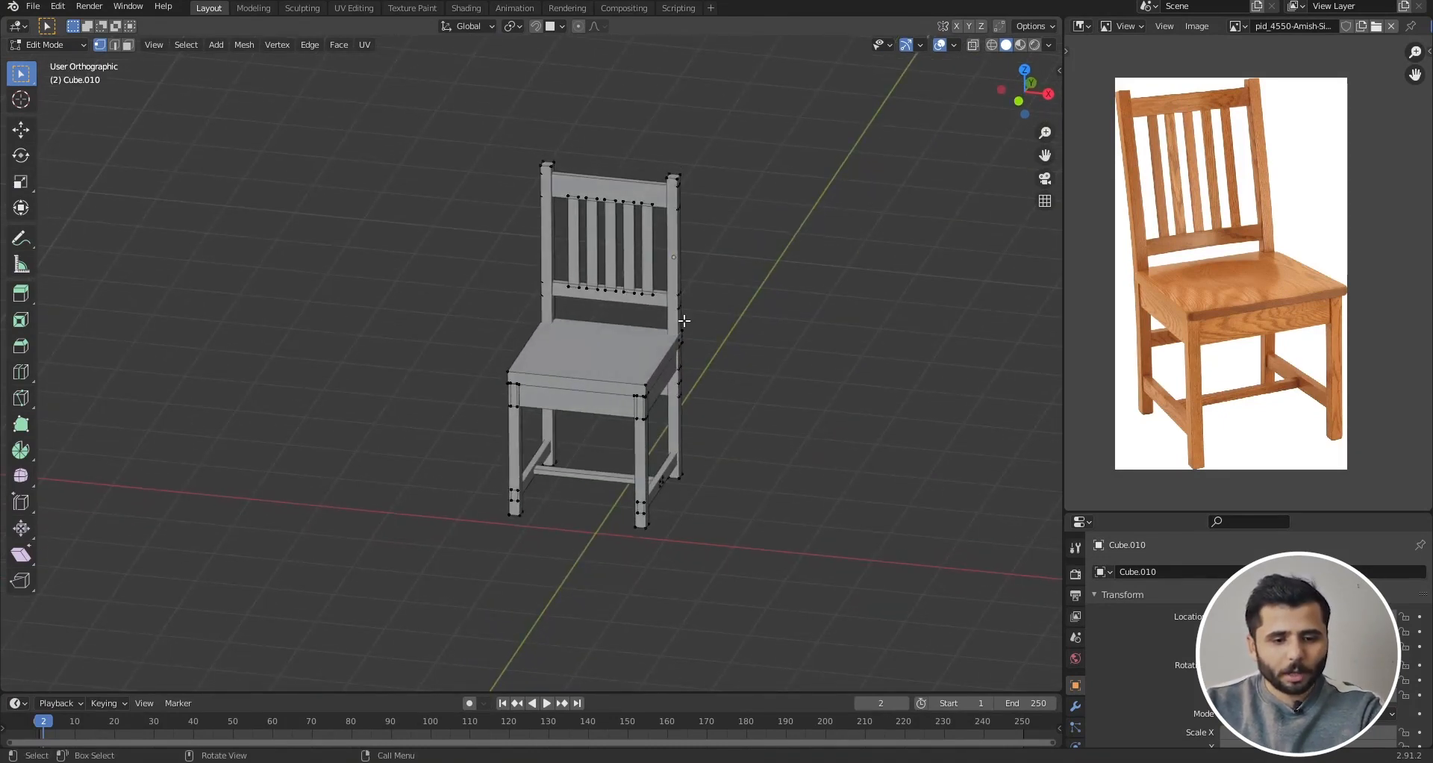
key("a")
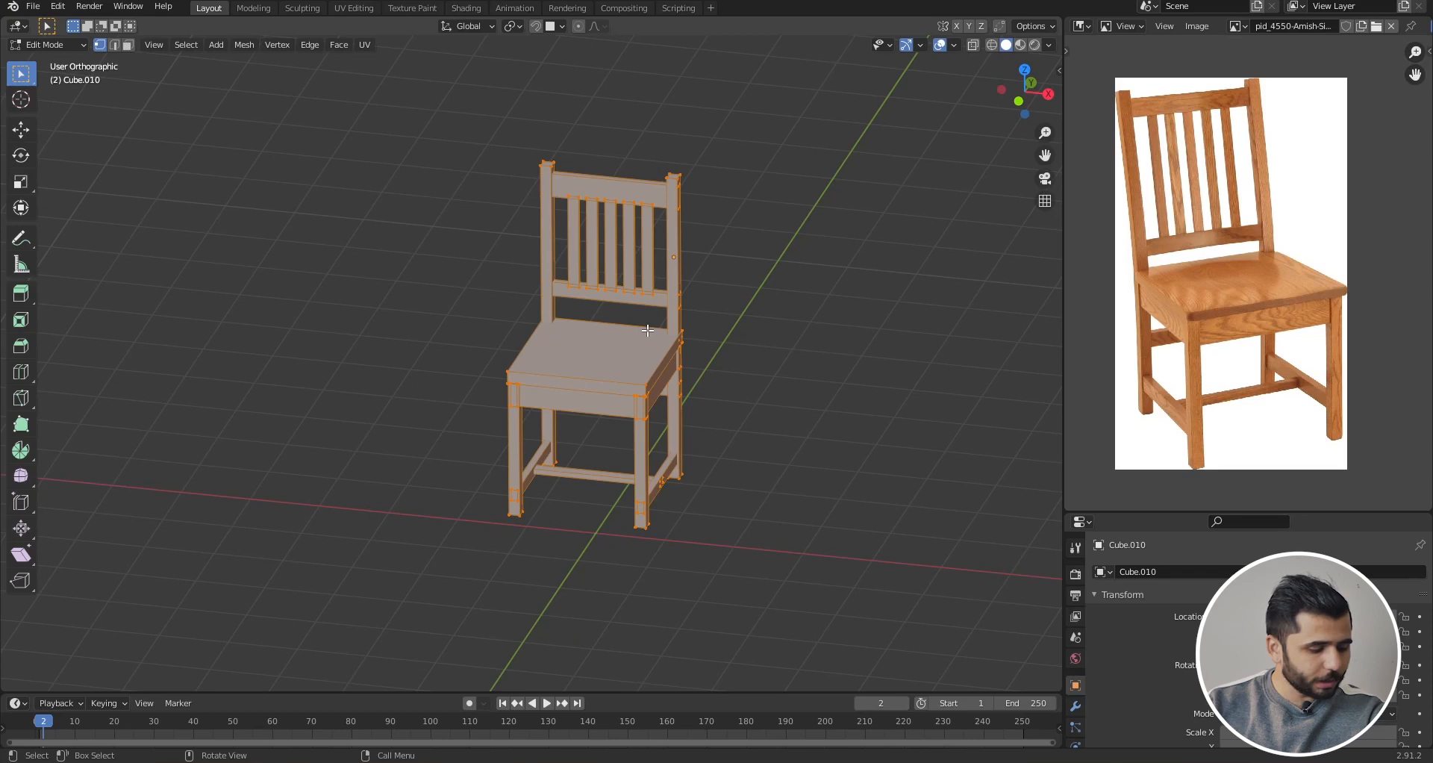
key("alt+a")
Step: Select the vertices at the top of the right back post and extend the selection to all linked geometry
scroll(685, 248, "up", 2)
left_click_drag(687, 132, 652, 158)
scroll(660, 157, "up", 3)
scroll(664, 156, "down", 2)
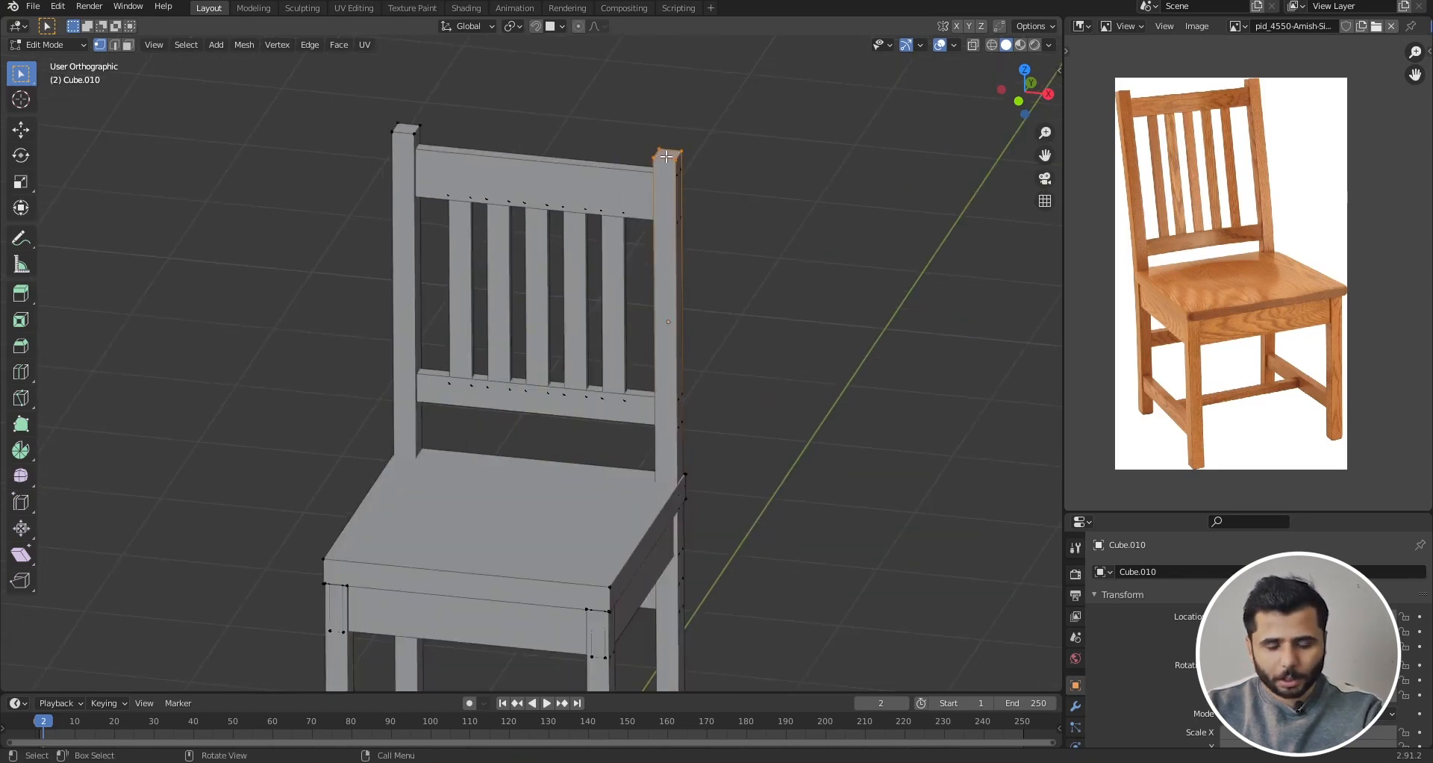
key("ctrl+l")
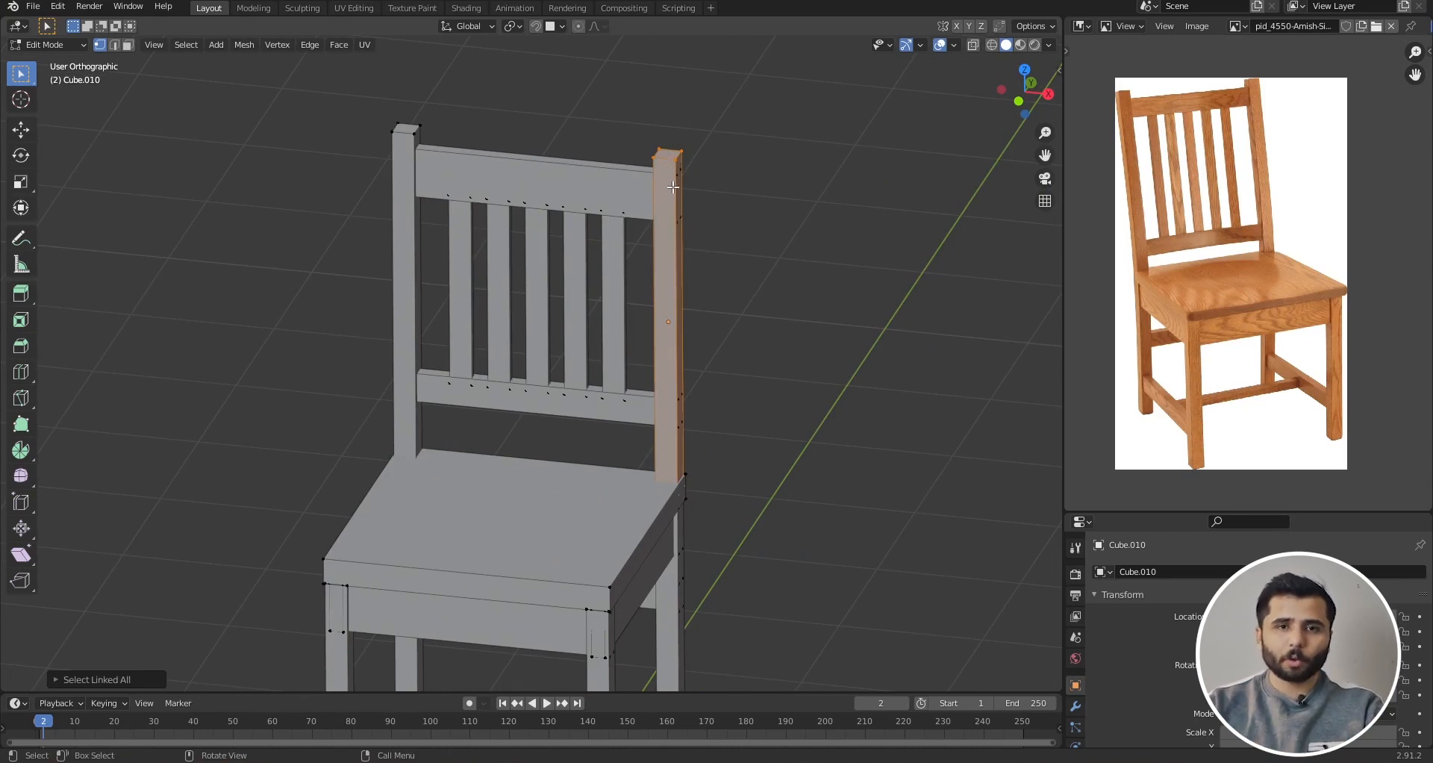
Step: Test-move the selected back post about 1.07 m away from the chair, cancel the move, and clear the selection
middle_click_drag(672, 190, 599, 223)
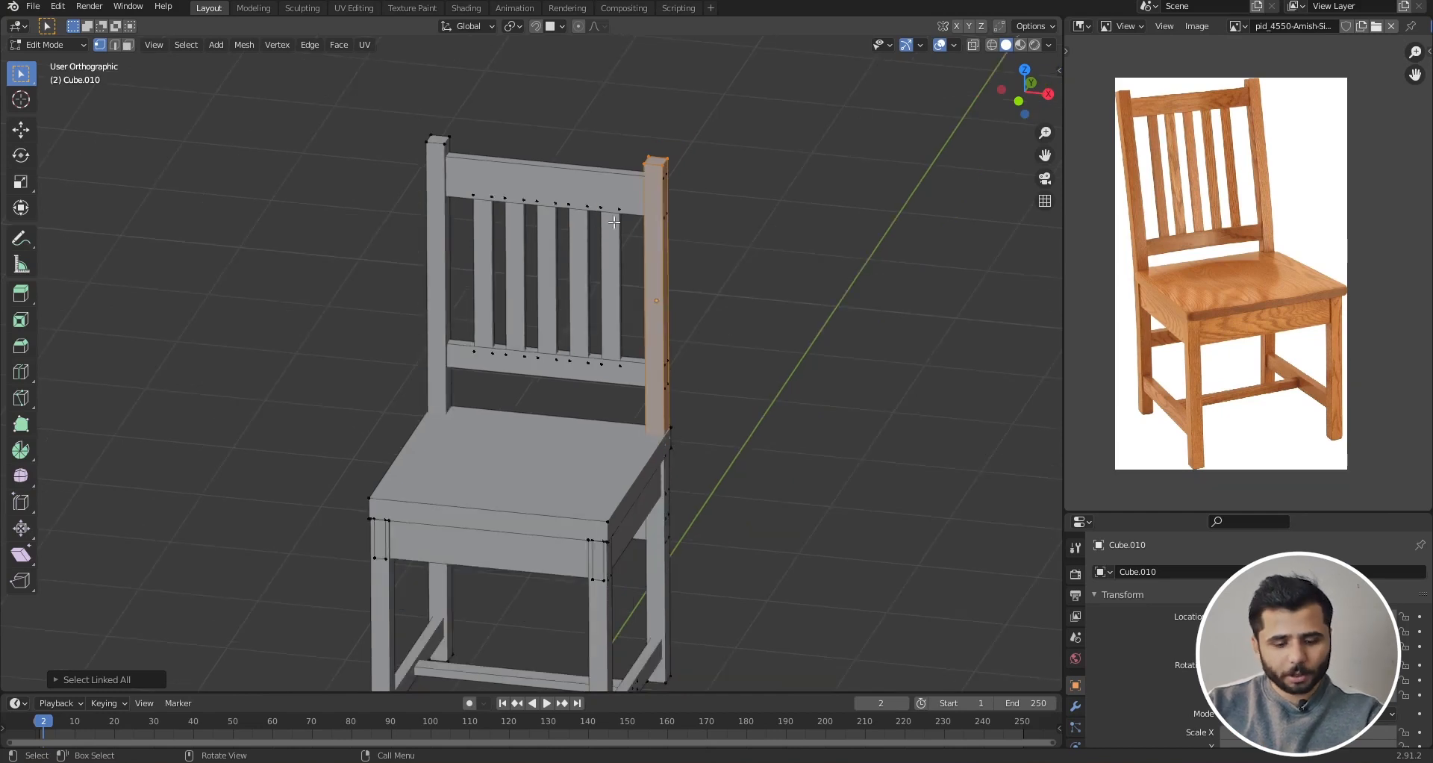
key("g")
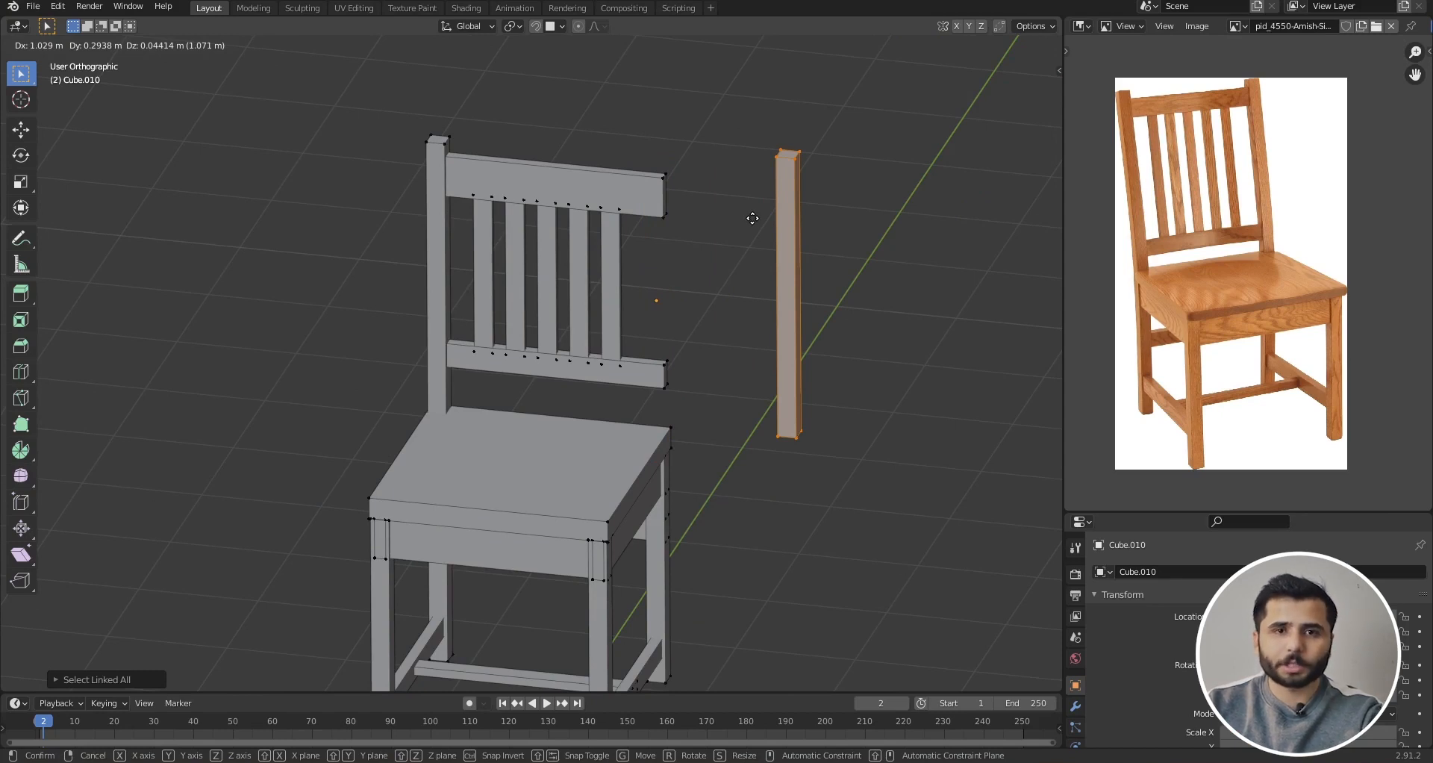
right_click(753, 218)
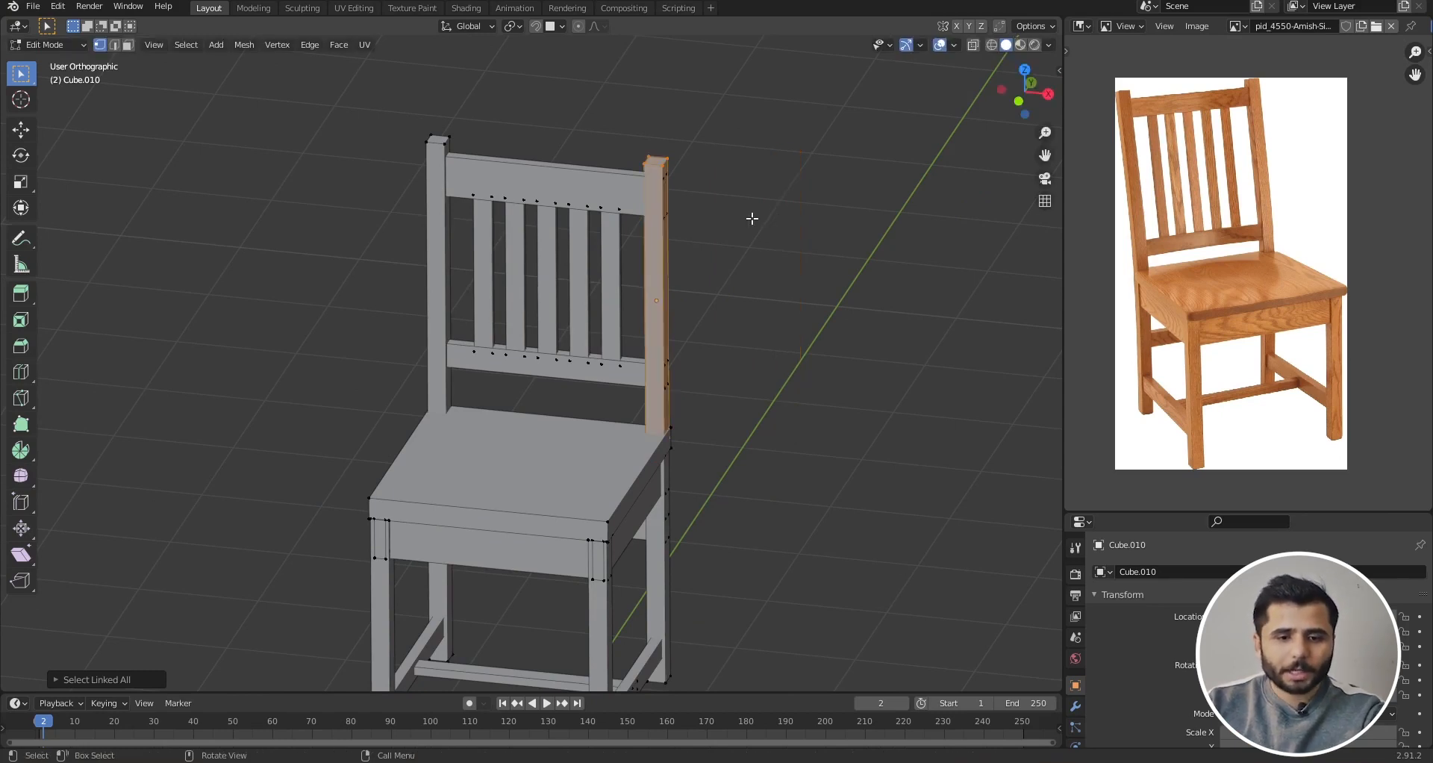
scroll(575, 205, "up", 3)
key("alt+a")
scroll(614, 206, "down", 3)
scroll(621, 196, "up", 3)
scroll(620, 195, "down", 3)
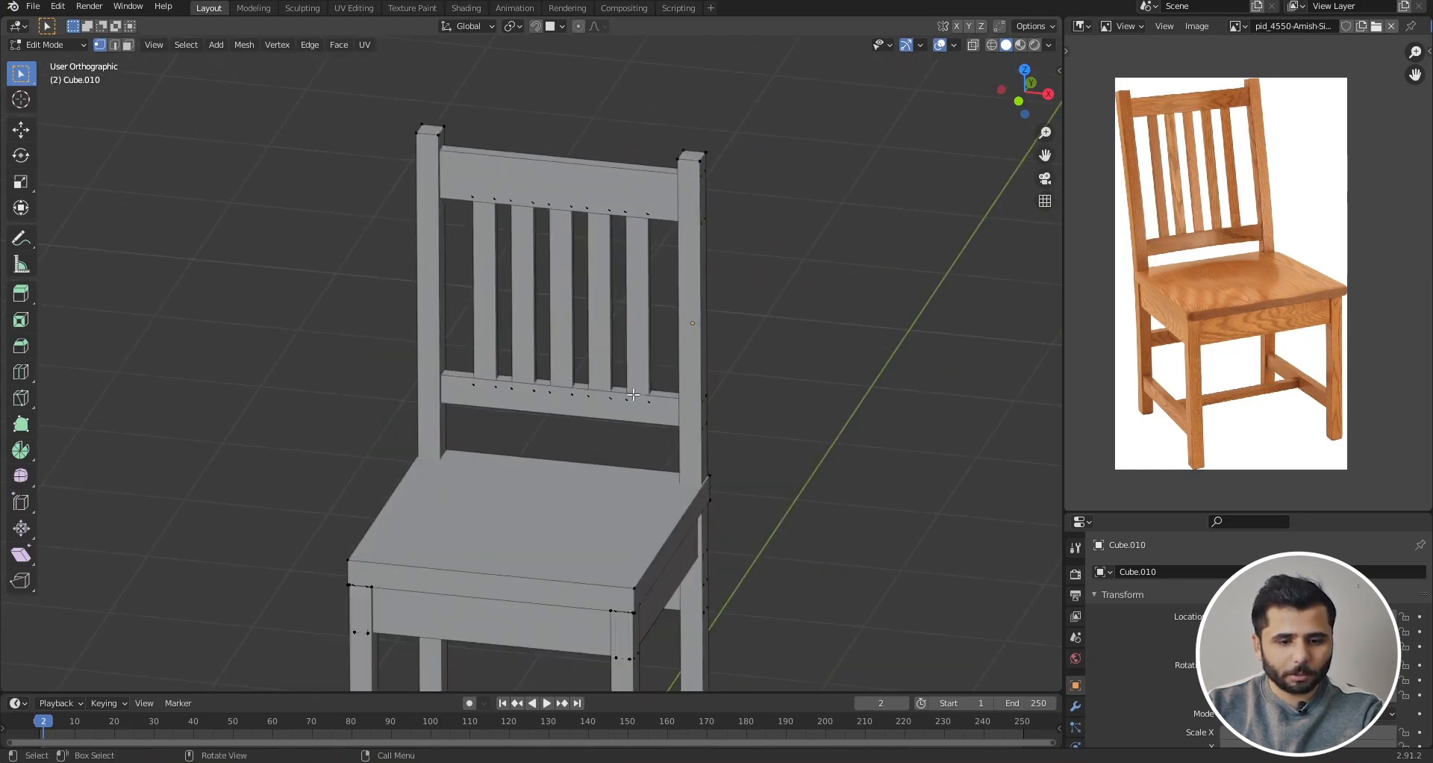
Step: Select edges of the seat and right front leg and extend the selection to all their linked geometry
scroll(672, 362, "down", 2)
scroll(672, 363, "up", 2)
left_click(668, 362, "alt")
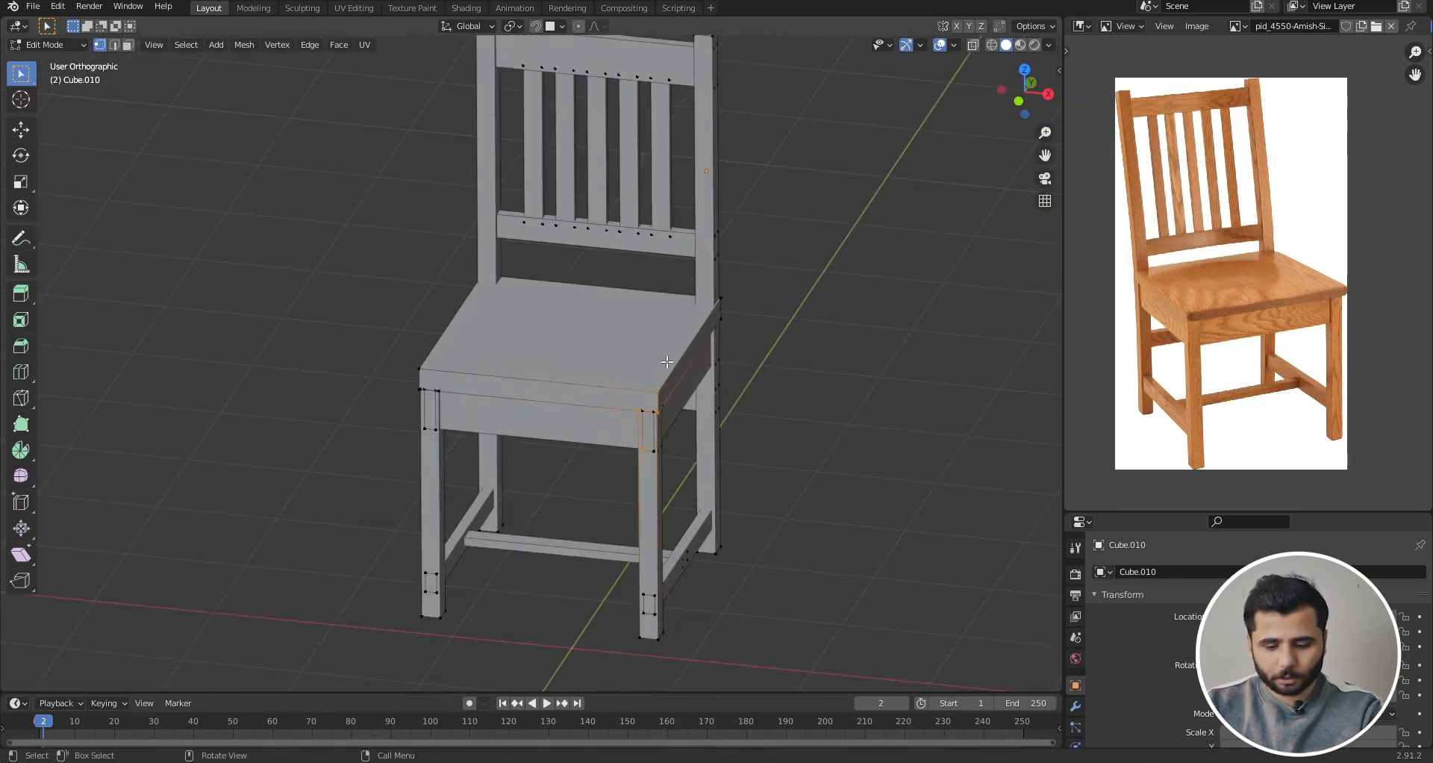
key("ctrl+l")
scroll(666, 362, "down", 3)
Step: Test-move the selected seat and front leg about 1.98 m sideways, cancel the move, and clear the selection
key("g")
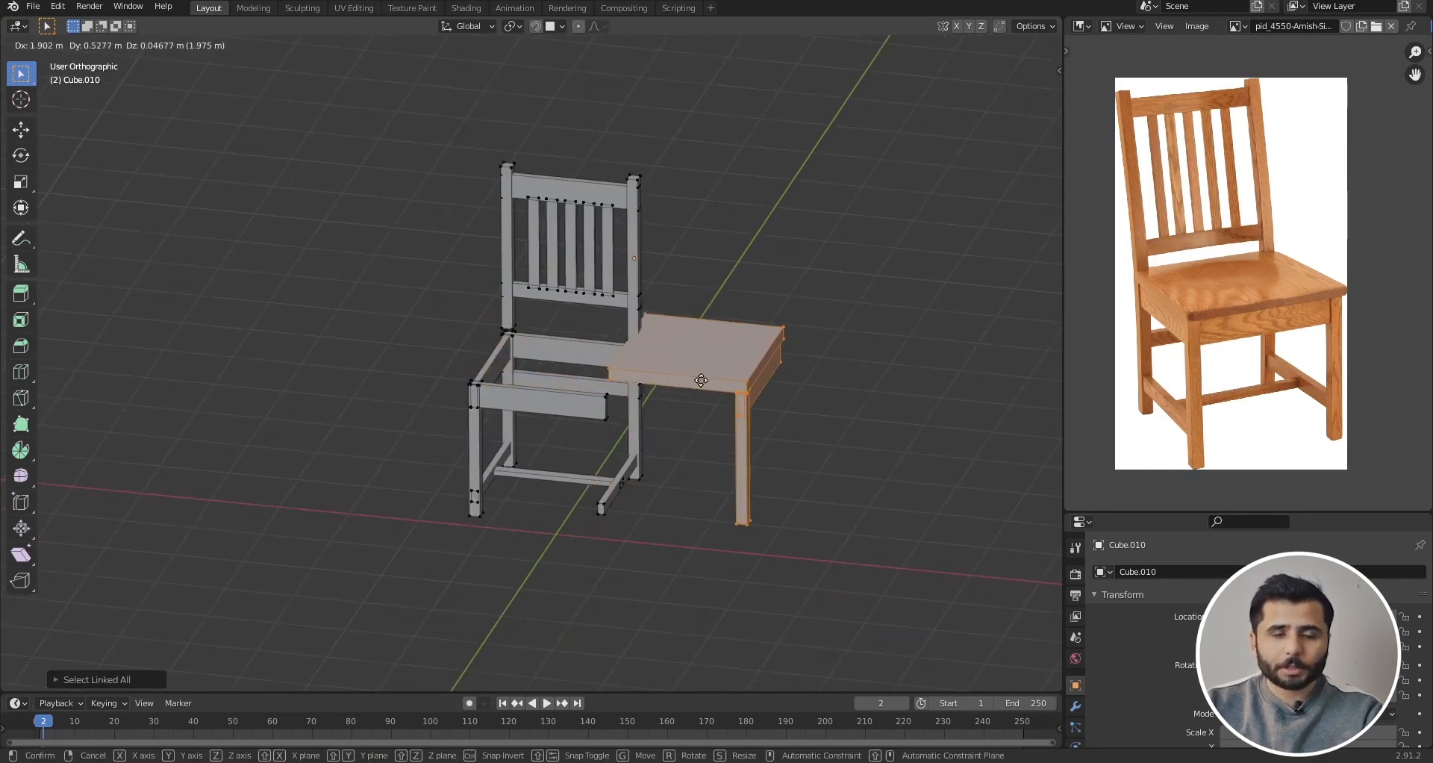
right_click(700, 381)
scroll(650, 384, "up", 2)
key("alt+a")
scroll(743, 378, "down", 2)
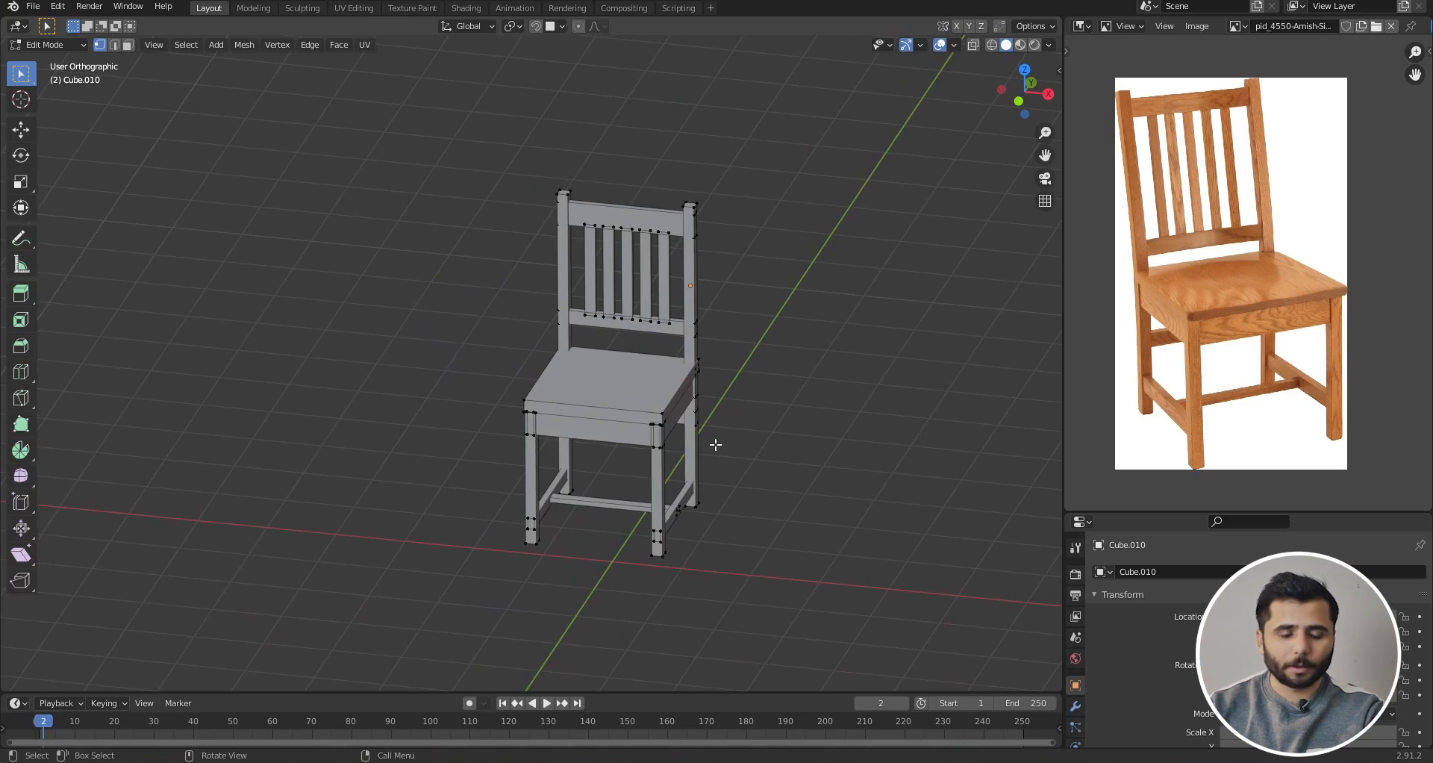
Step: Select all linked geometry of the chair's right back post in Edit Mode
scroll(664, 407, "up", 4)
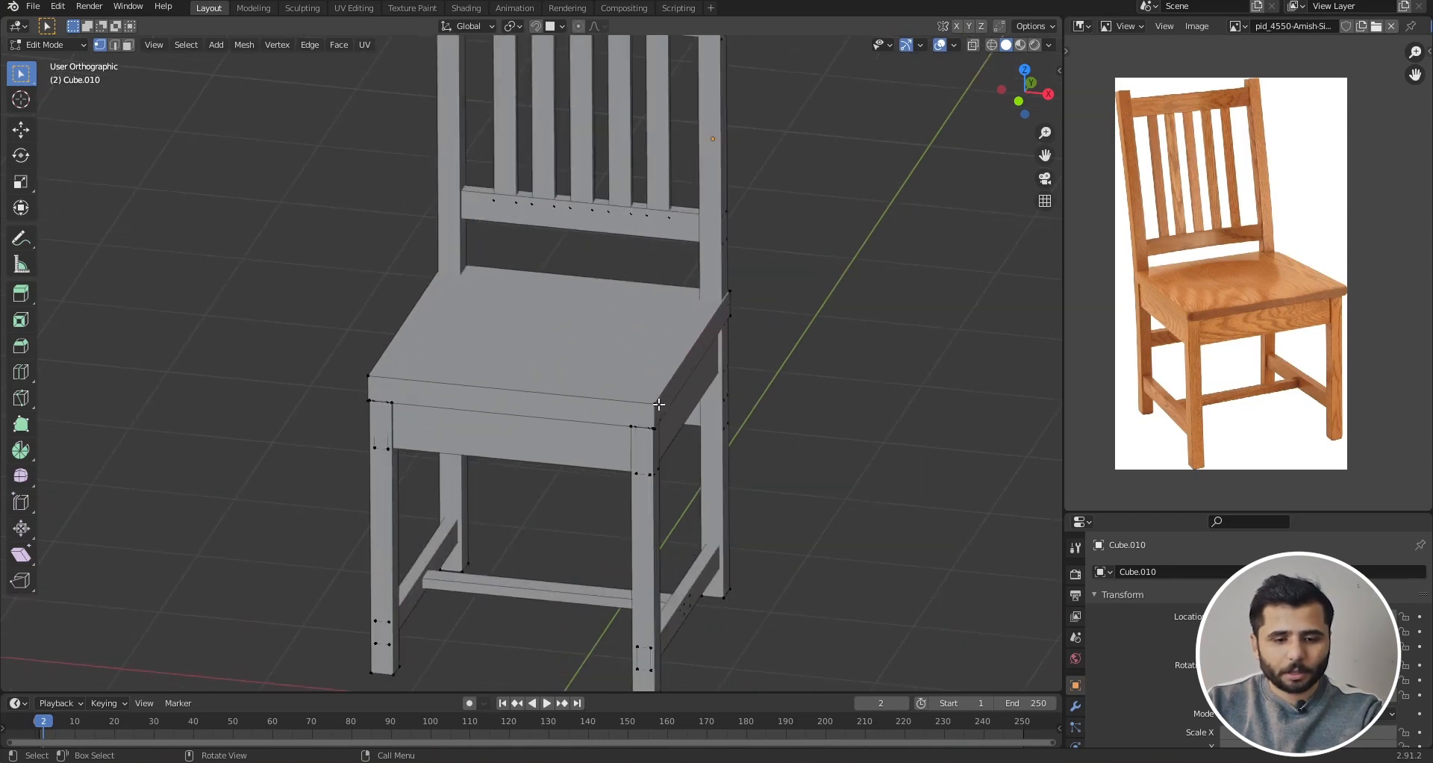
scroll(656, 405, "down", 2)
scroll(684, 105, "up", 5)
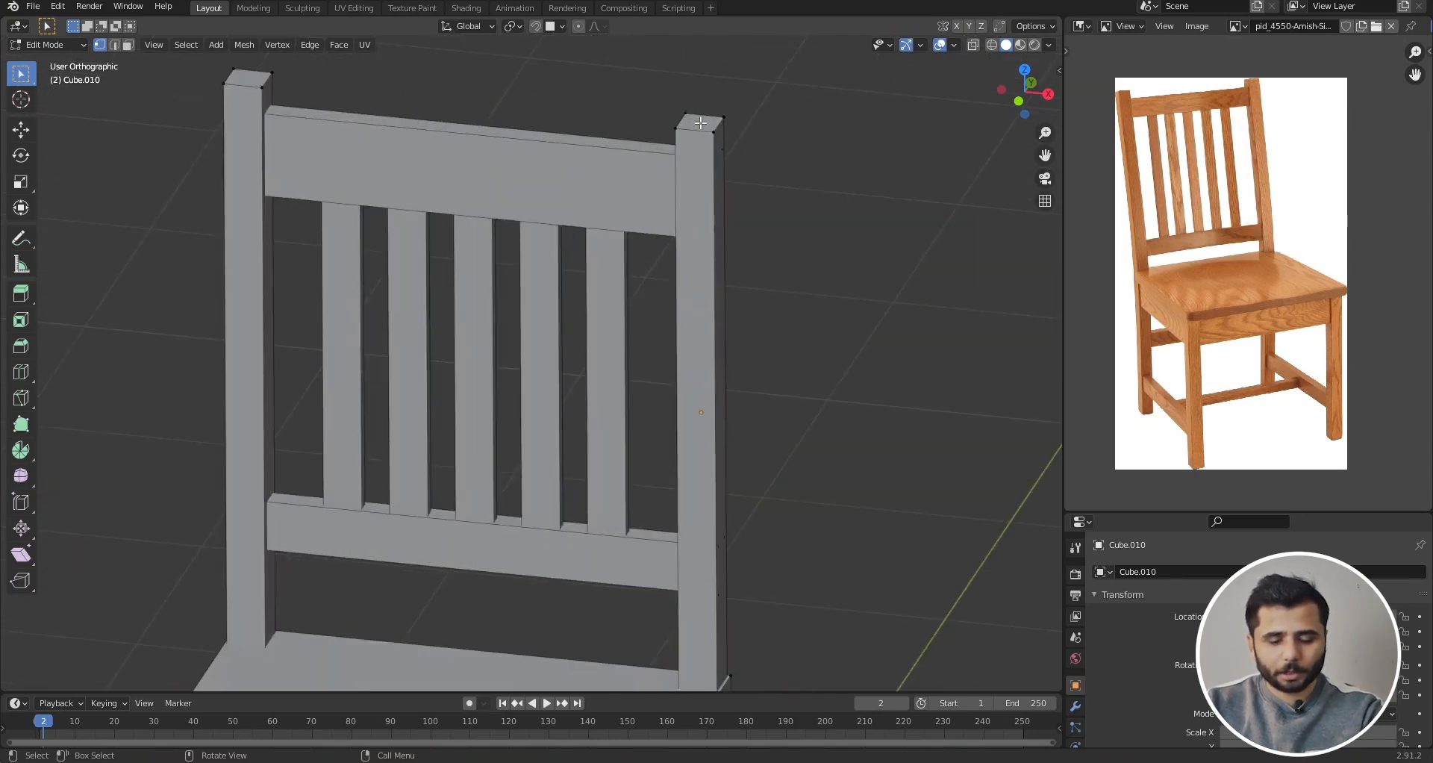
key("l")
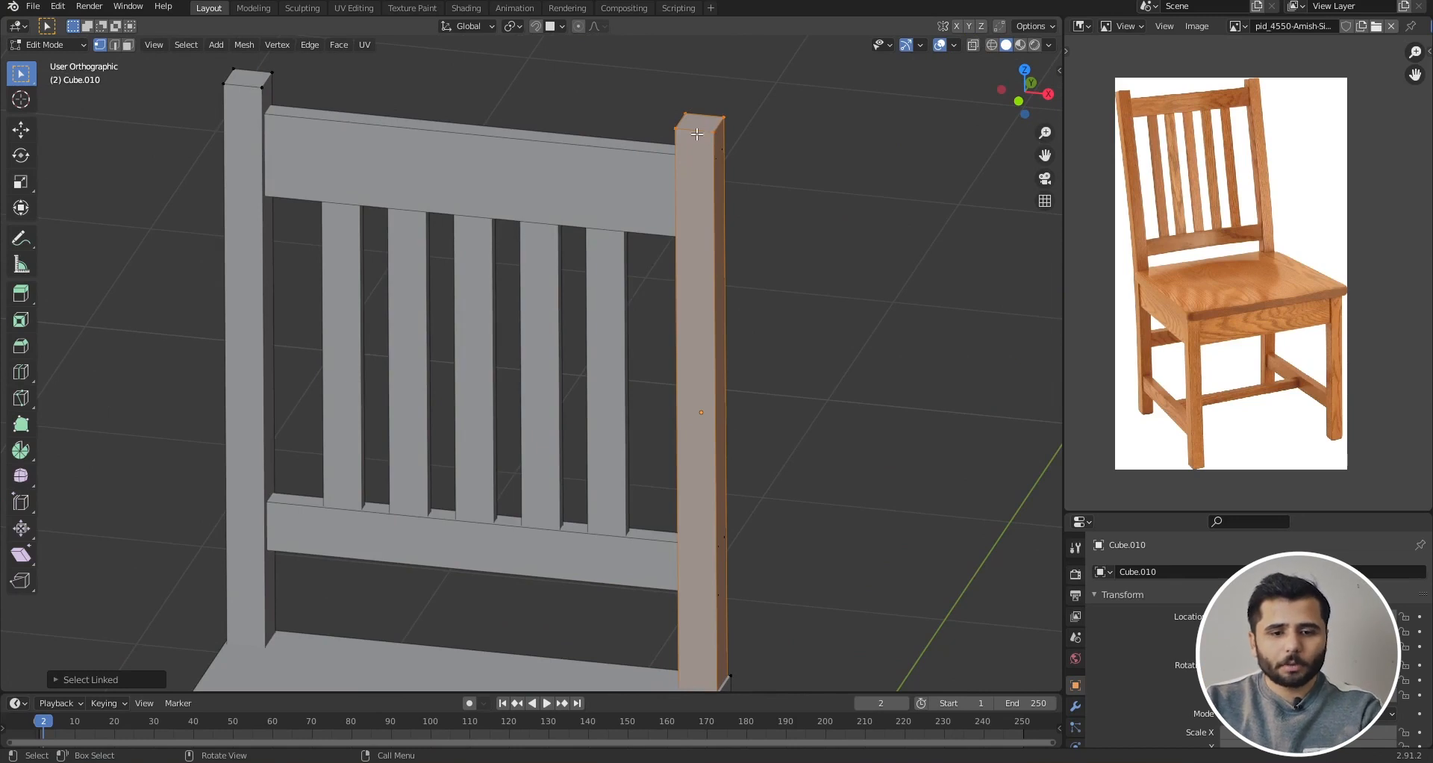
scroll(711, 131, "down", 5)
scroll(711, 100, "up", 6)
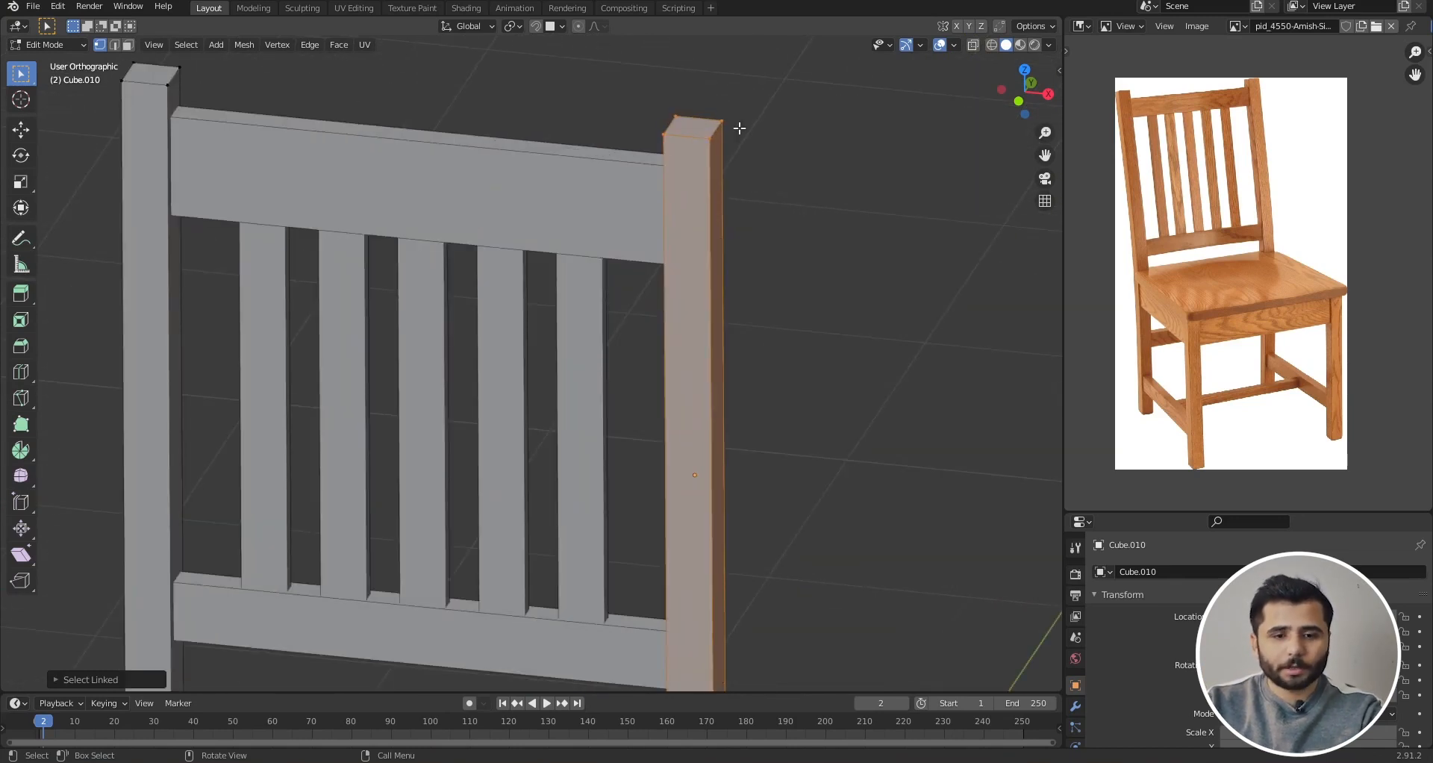
scroll(689, 153, "down", 4)
scroll(705, 158, "up", 5)
scroll(703, 158, "down", 5)
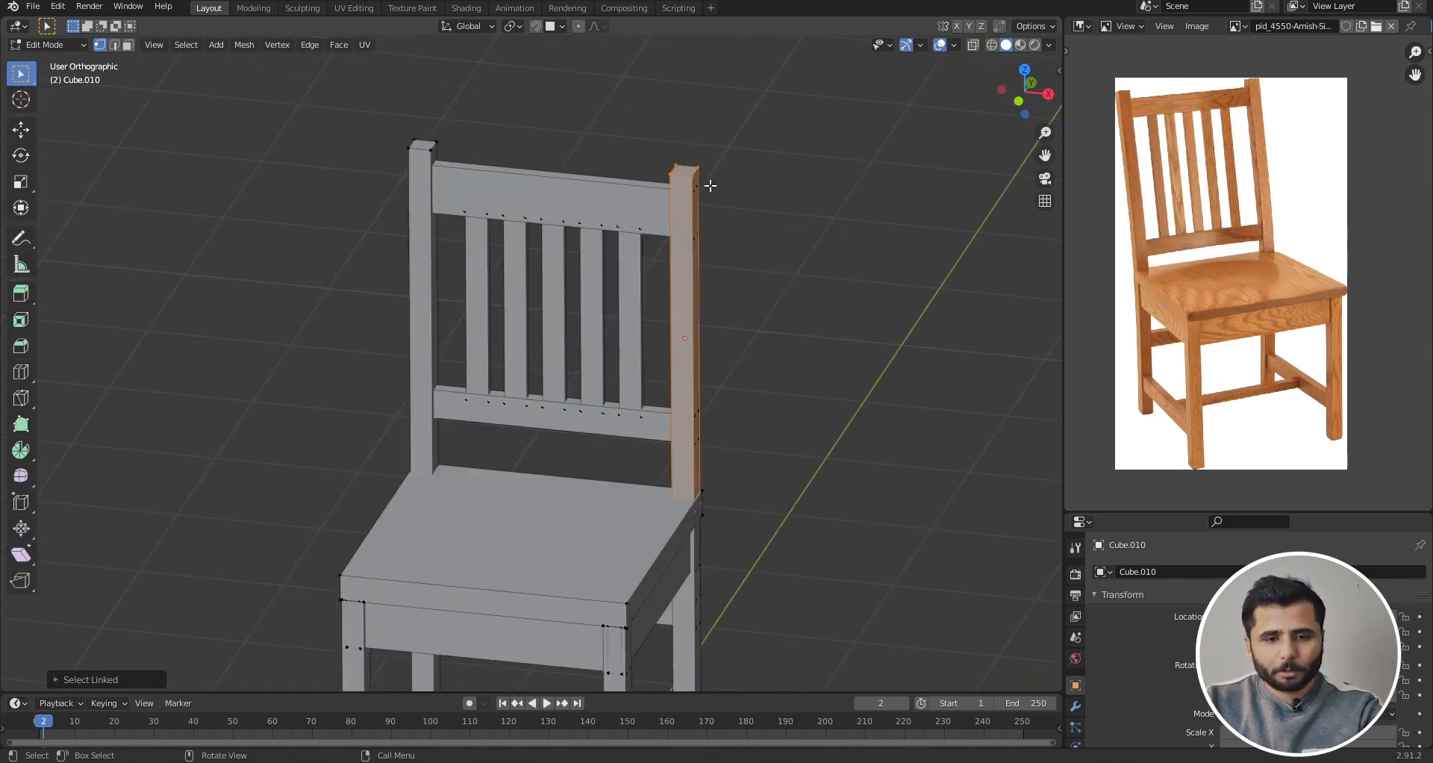
right_click(713, 173)
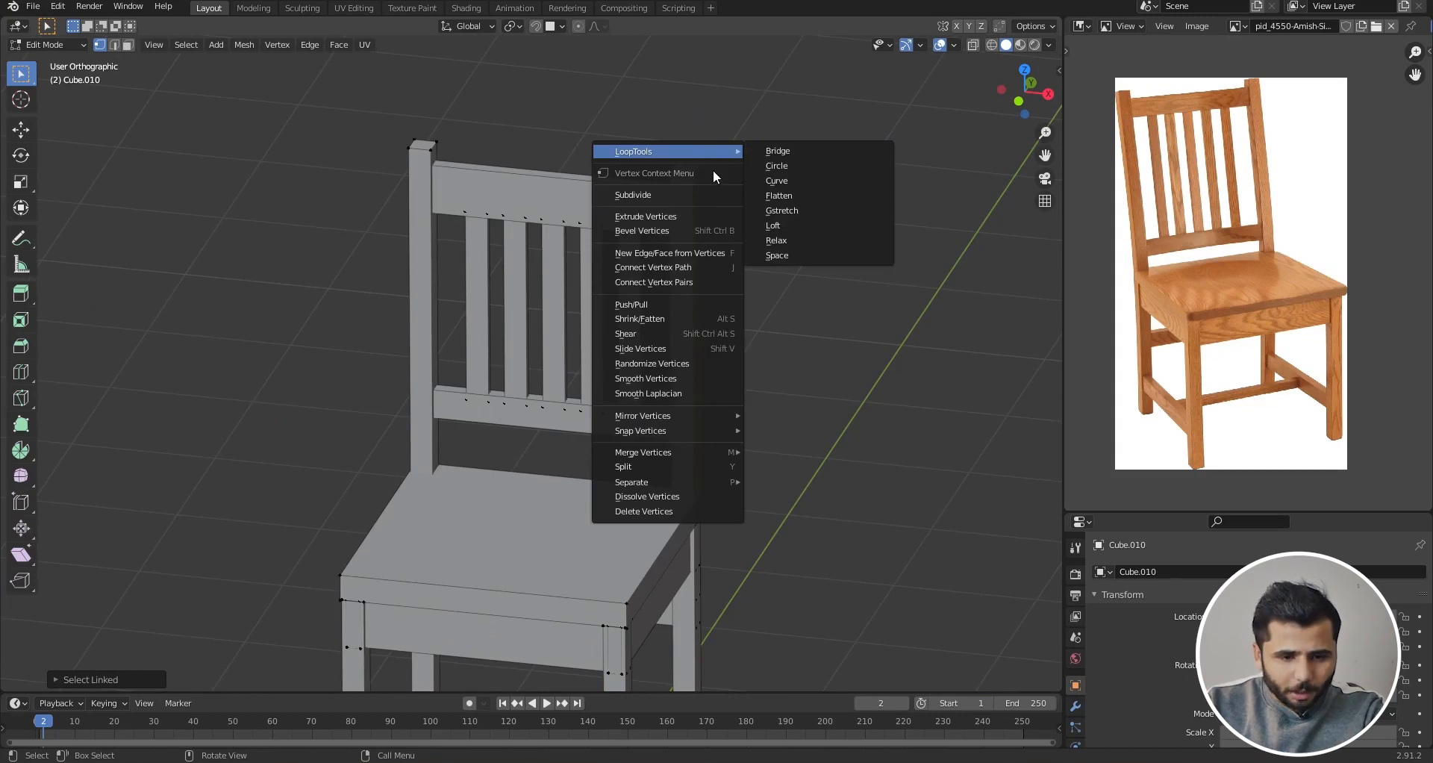
mouse_move(659, 481)
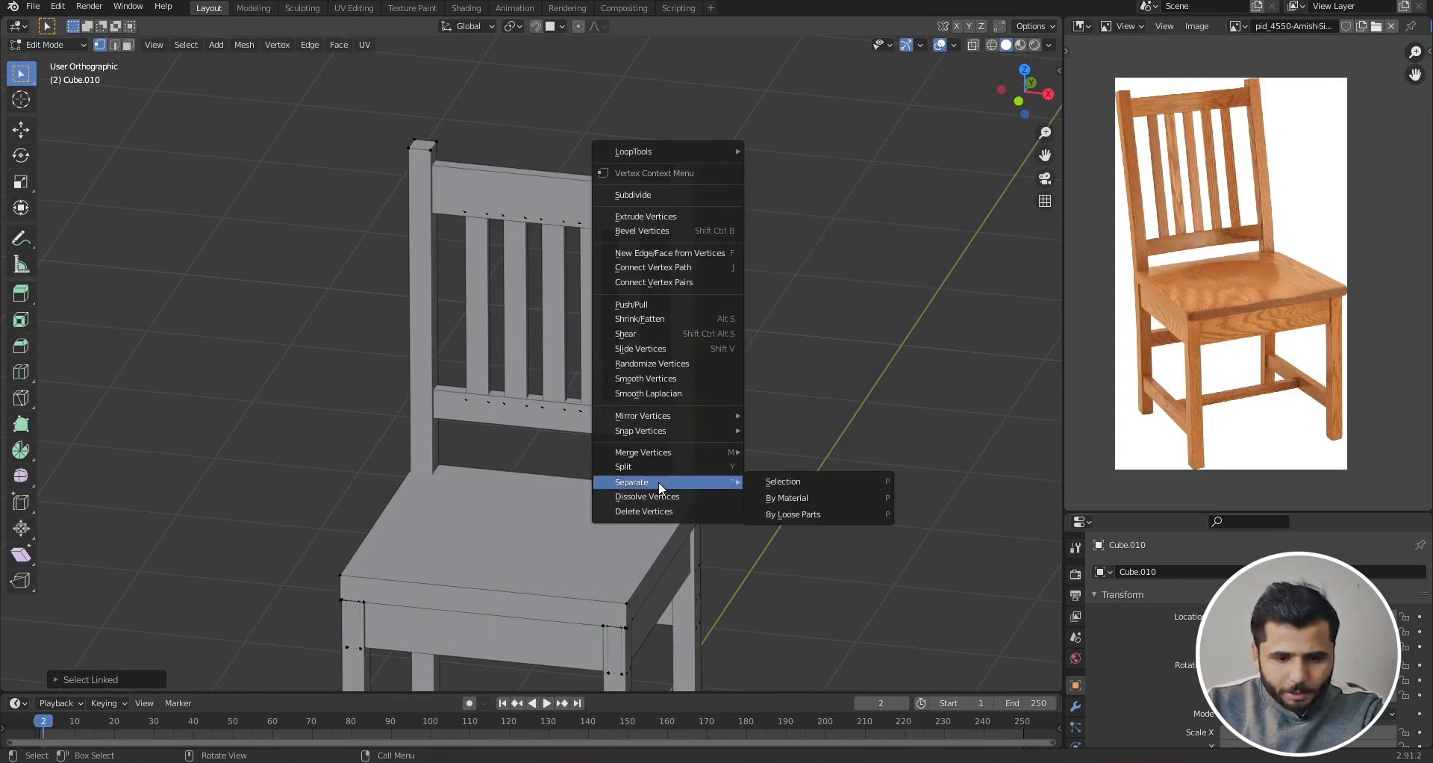
left_click(787, 482)
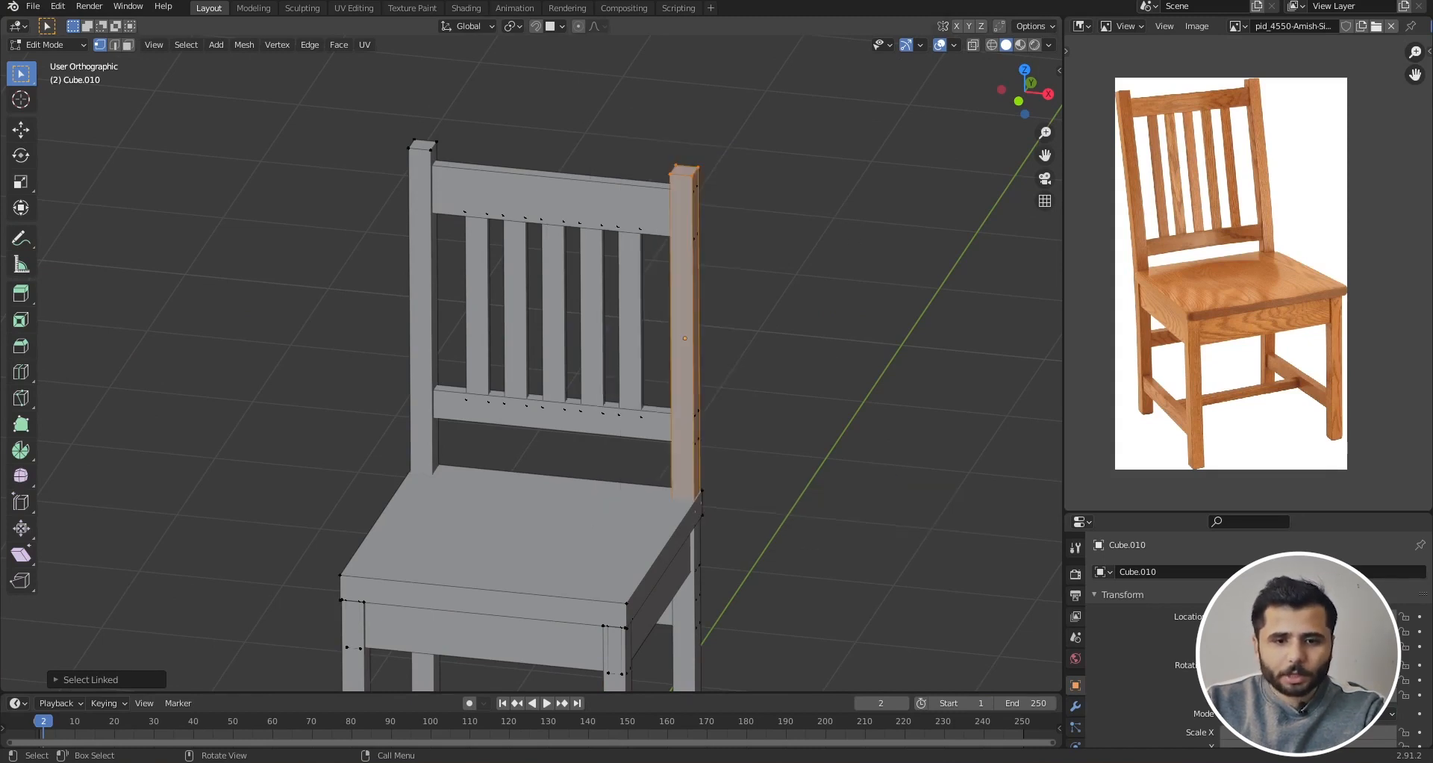
right_click(724, 166)
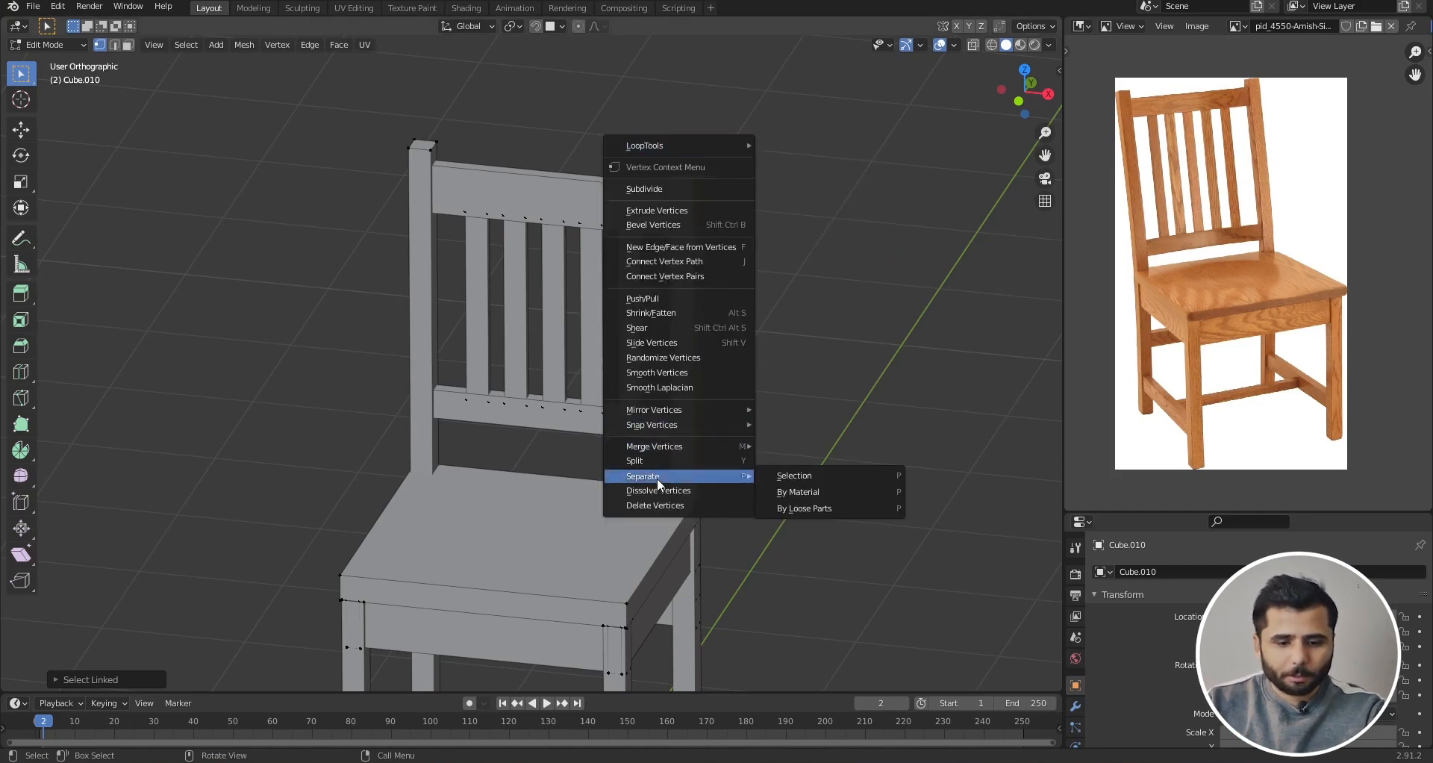
left_click(780, 475)
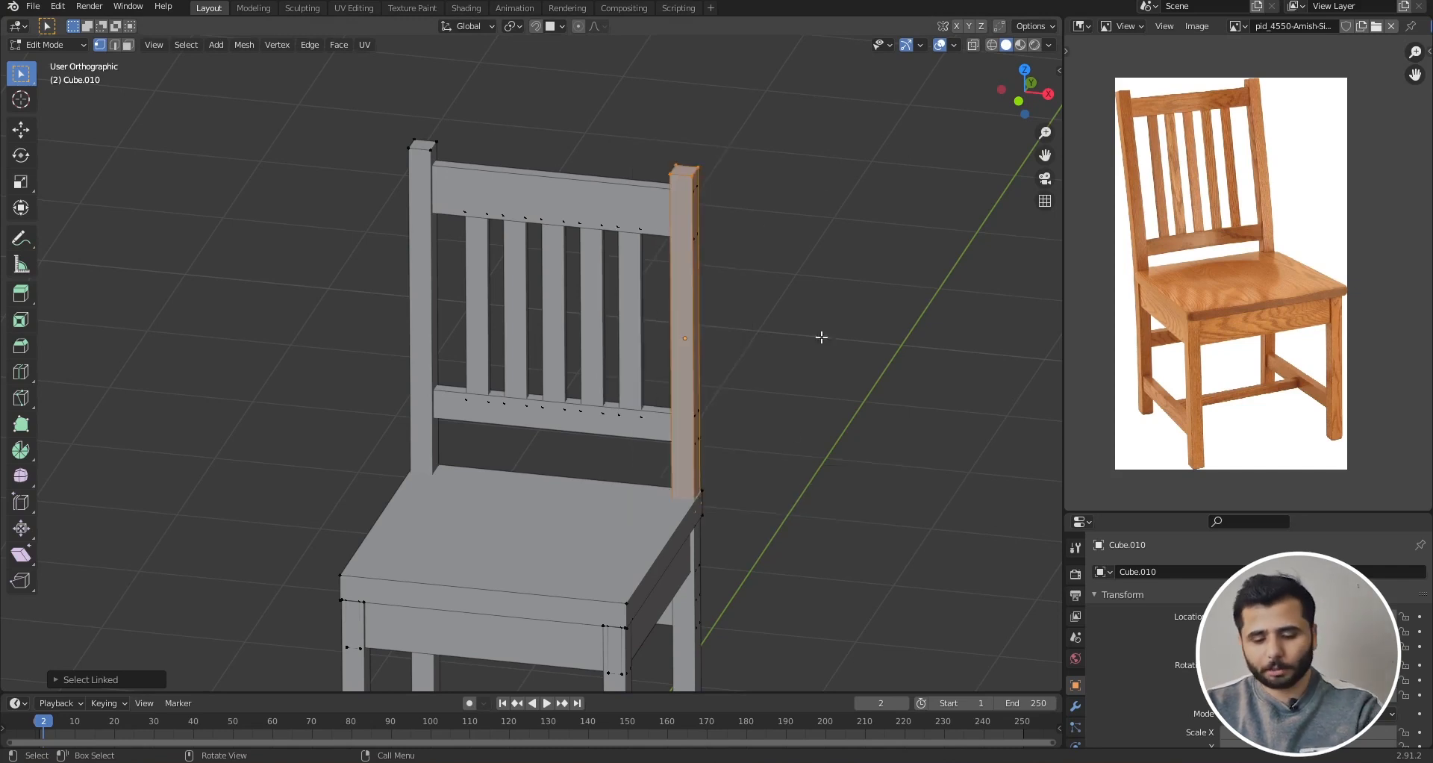
Step: Separate the selected right back post into its own object by Selection and return to Object Mode
key("p")
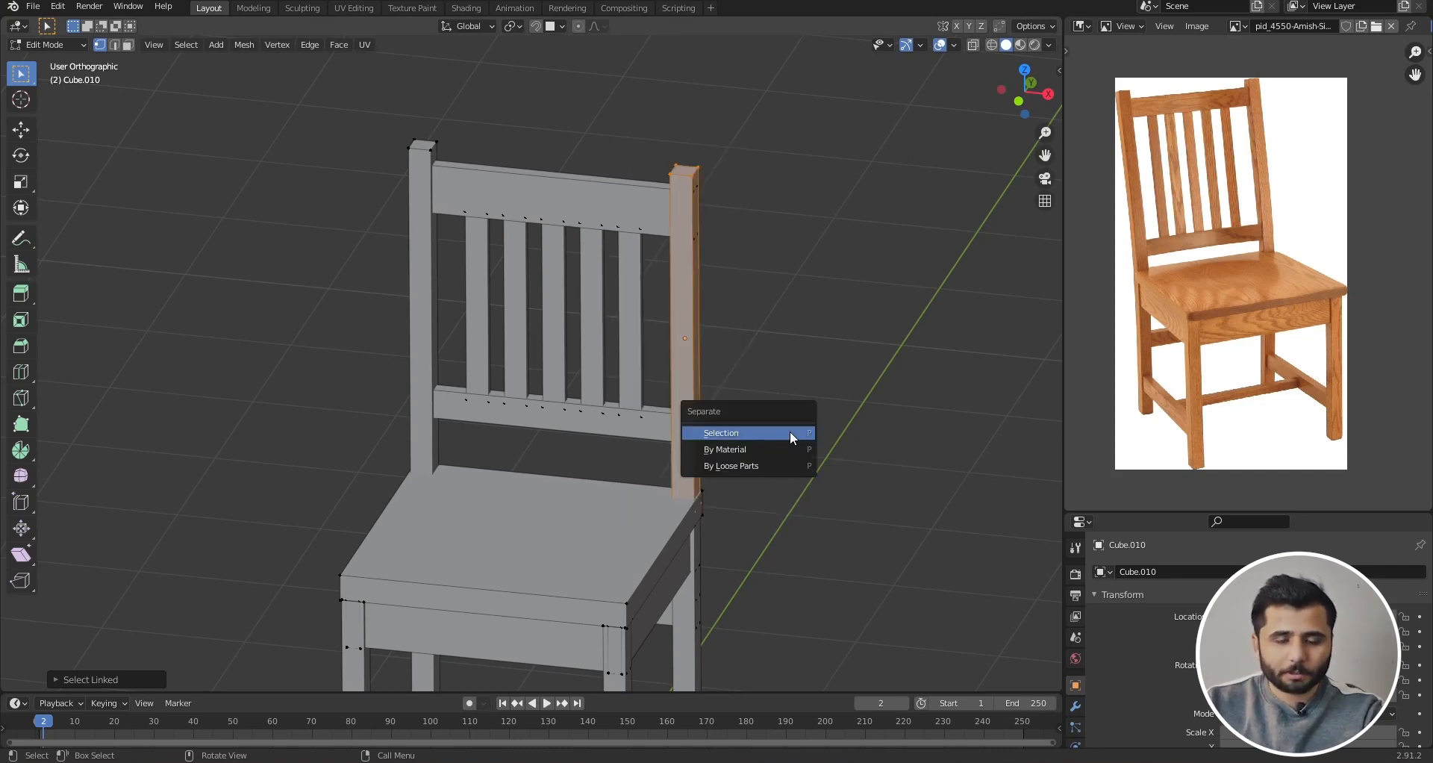
left_click(789, 431)
key("Tab")
key("Tab")
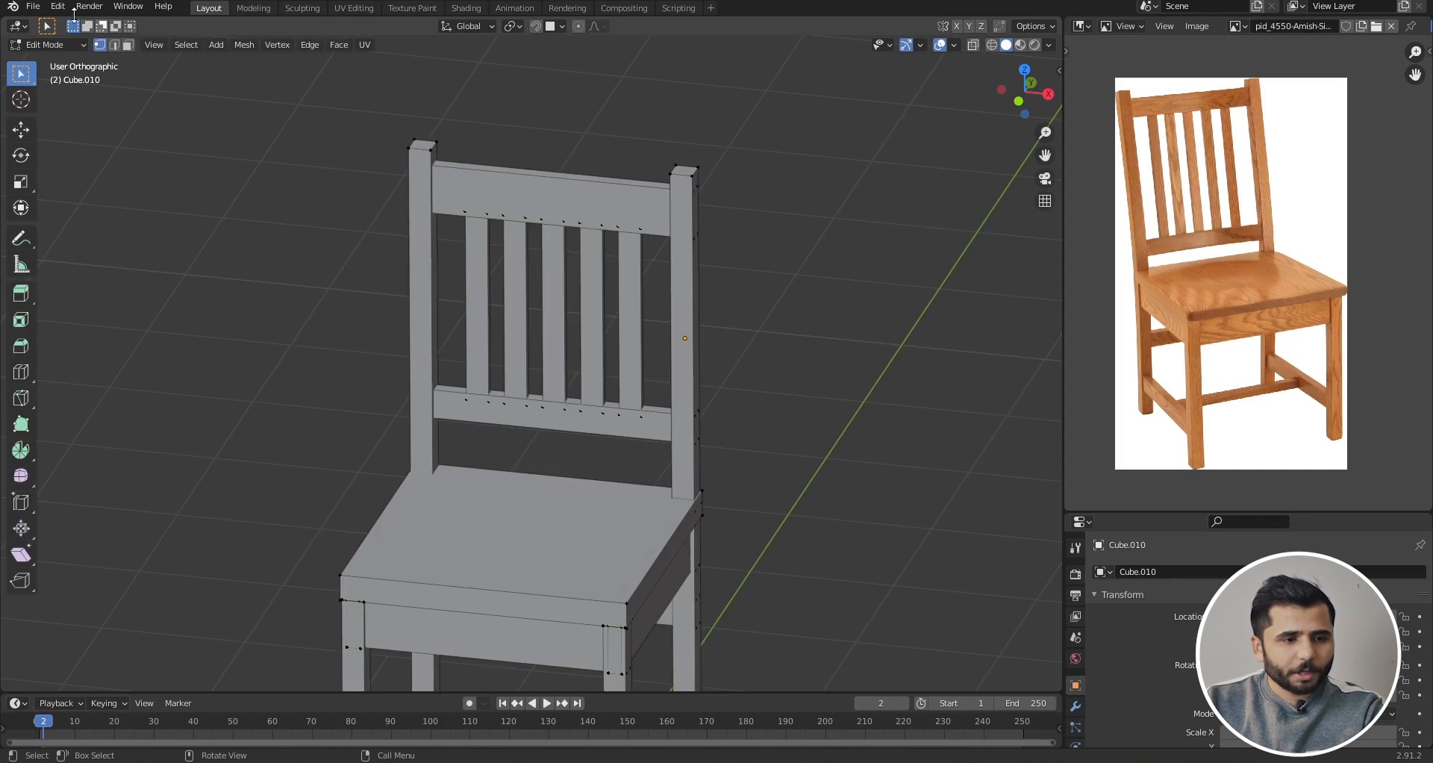
key("Tab")
left_click(63, 44)
left_click(63, 43)
Step: Select the separated right back post, test-move it away from the chair, and cancel the move
left_click(694, 215)
scroll(695, 190, "down", 2)
key("g")
right_click(845, 257)
Step: Enter Edit Mode on the rest of the chair and separate the linked right front leg into its own object
left_click(605, 228)
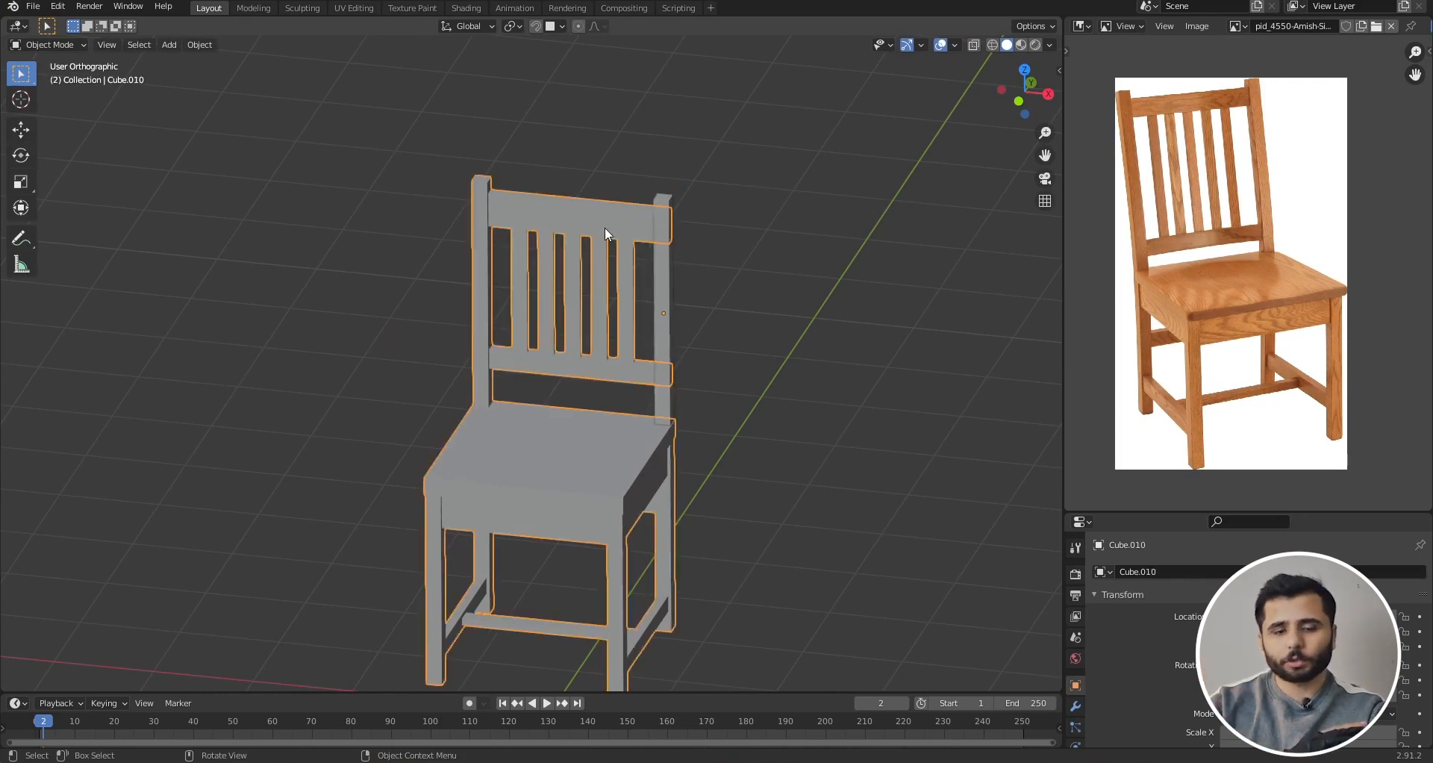
scroll(642, 221, "down", 2)
key("Tab")
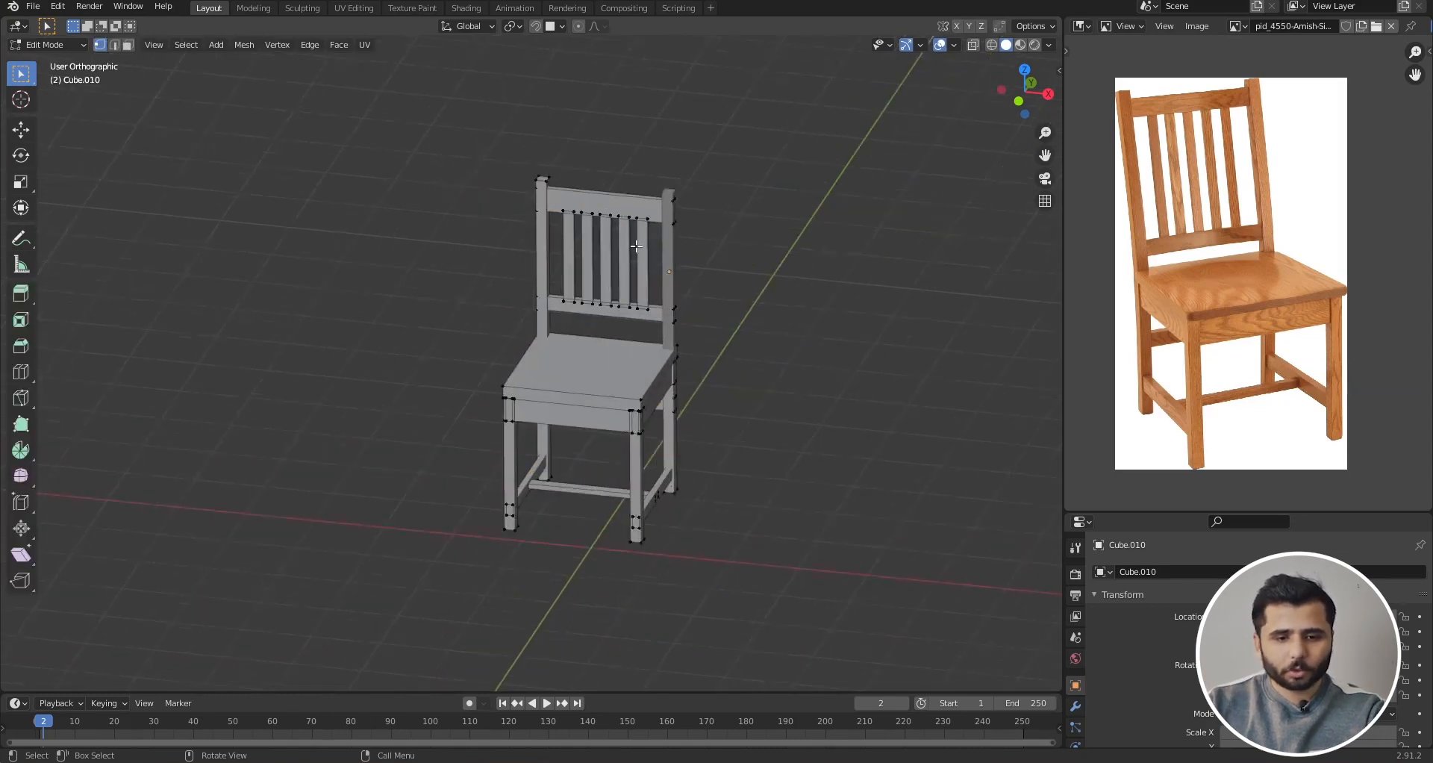
scroll(629, 373, "up", 1)
scroll(629, 373, "up", 1)
key("l")
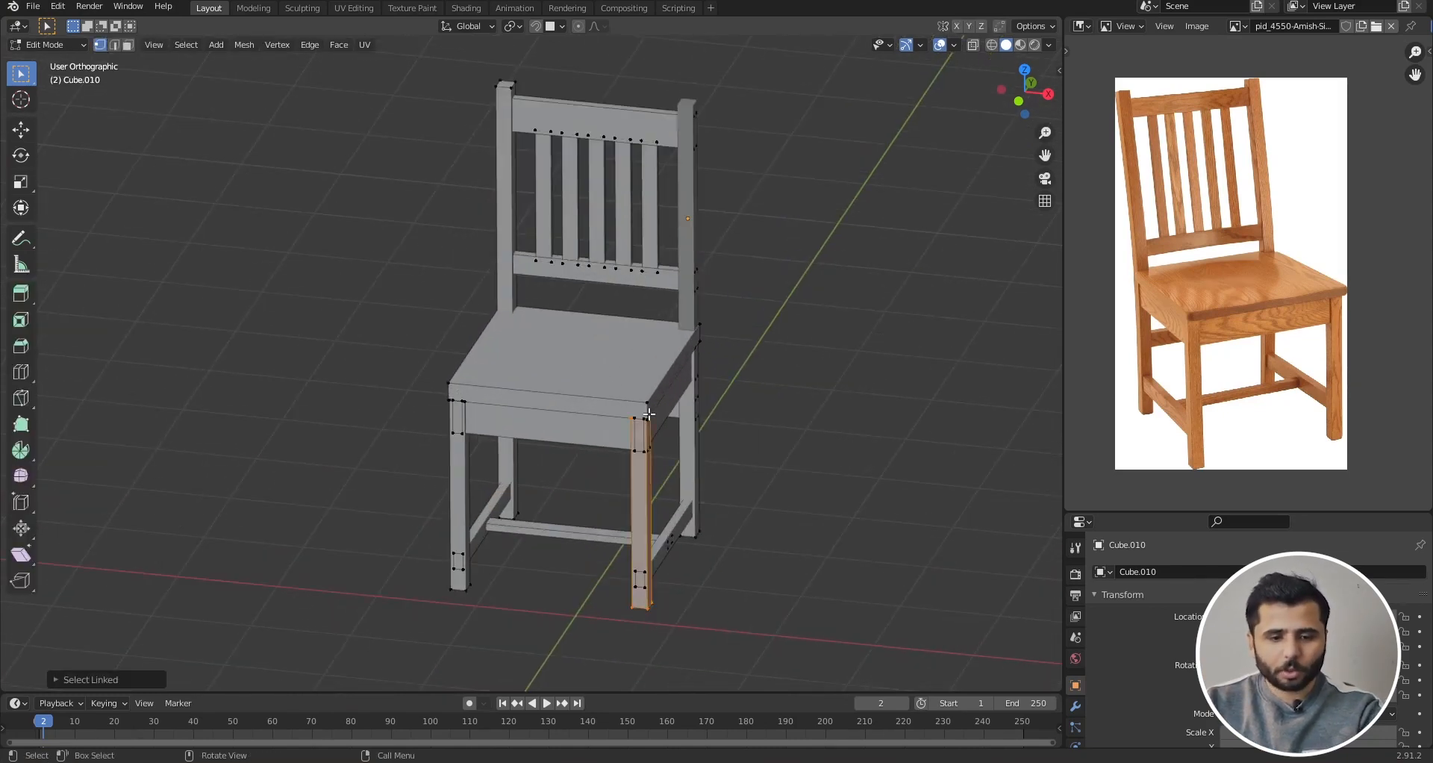
key("o")
key("p")
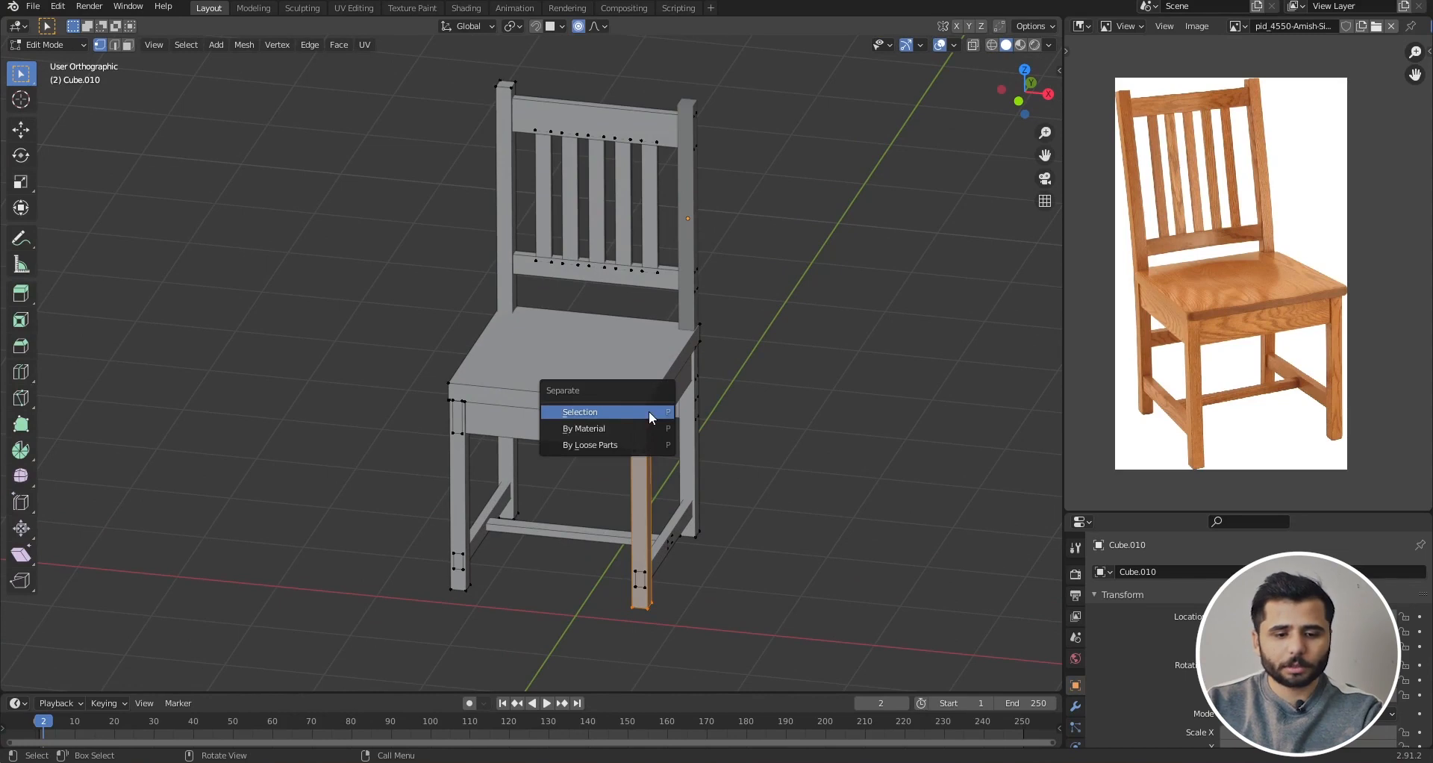
left_click(647, 410)
Step: Separate the linked seat geometry into its own object, return to Object Mode, and clear the selection
key("l")
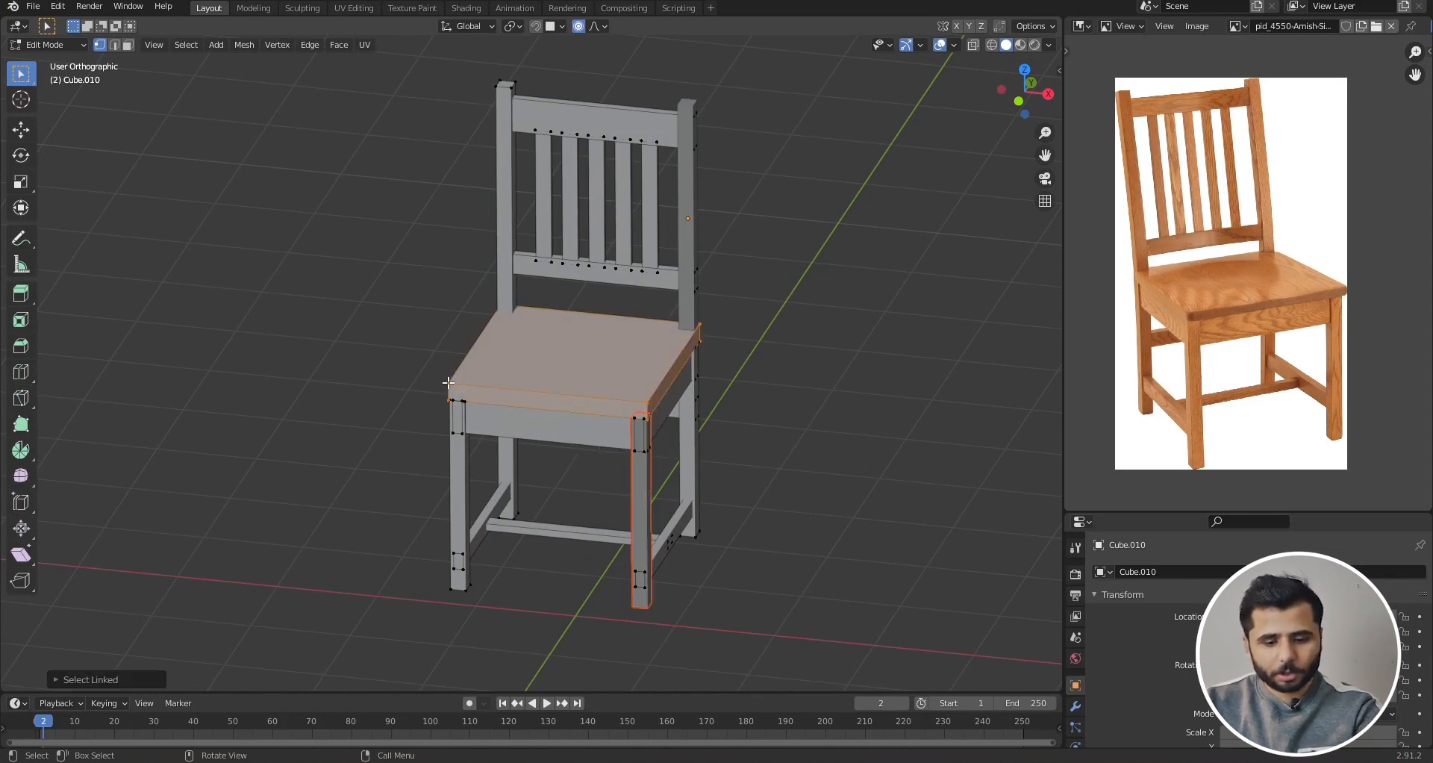
key("p")
left_click(490, 379)
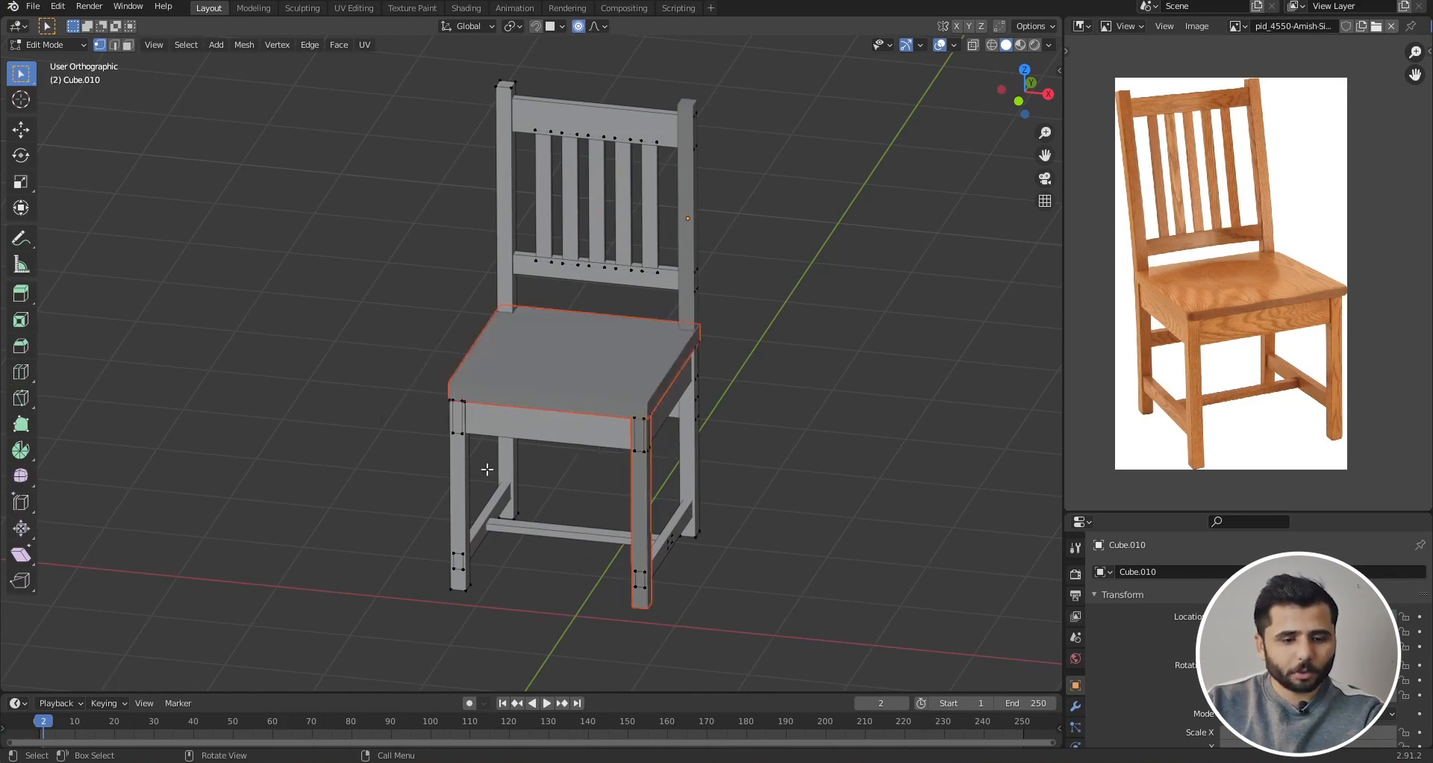
scroll(571, 488, "down", 2)
key("Tab")
left_click(692, 447)
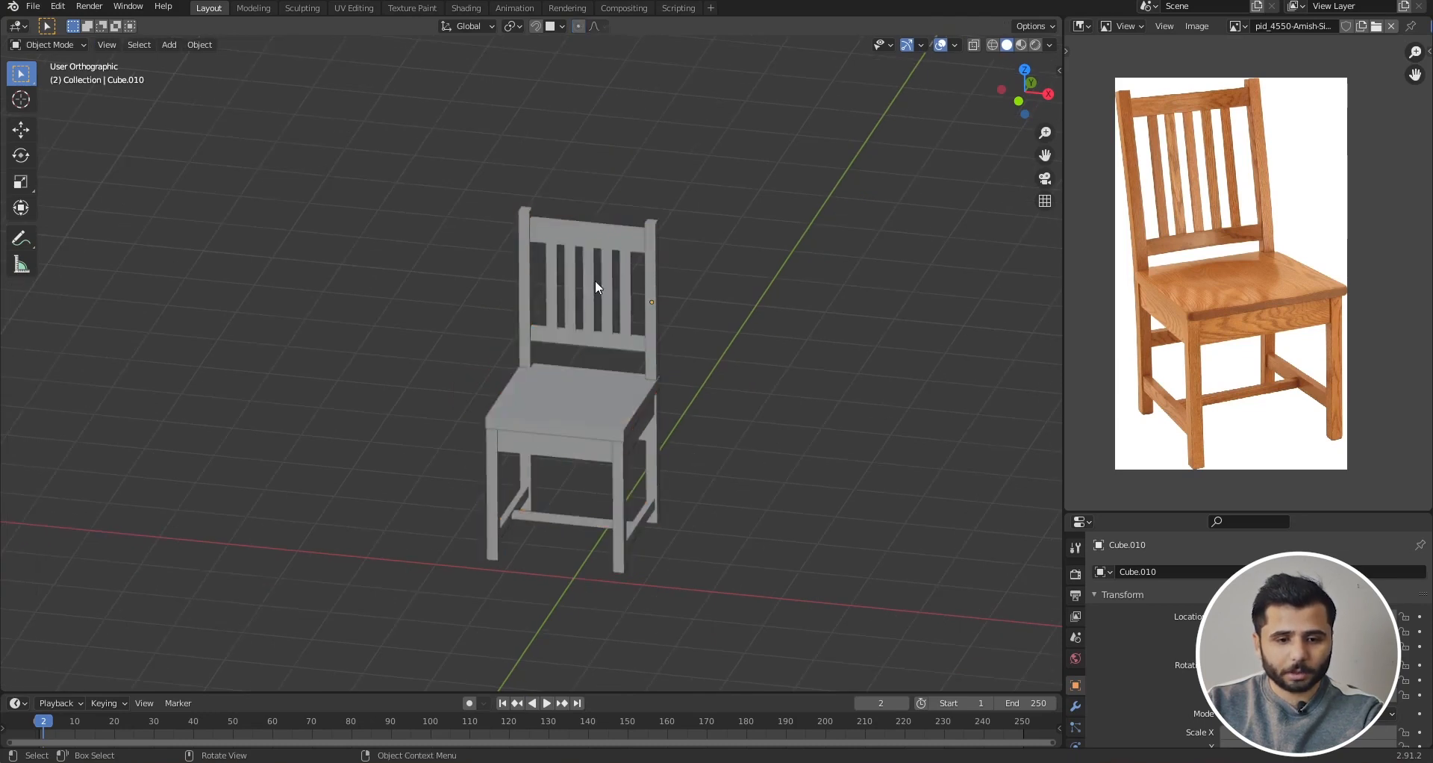
Step: Enter Edit Mode on the remaining chair mesh and box-select all of its parts
left_click(593, 279)
scroll(548, 386, "up", 1)
key("Tab")
scroll(608, 257, "up", 1)
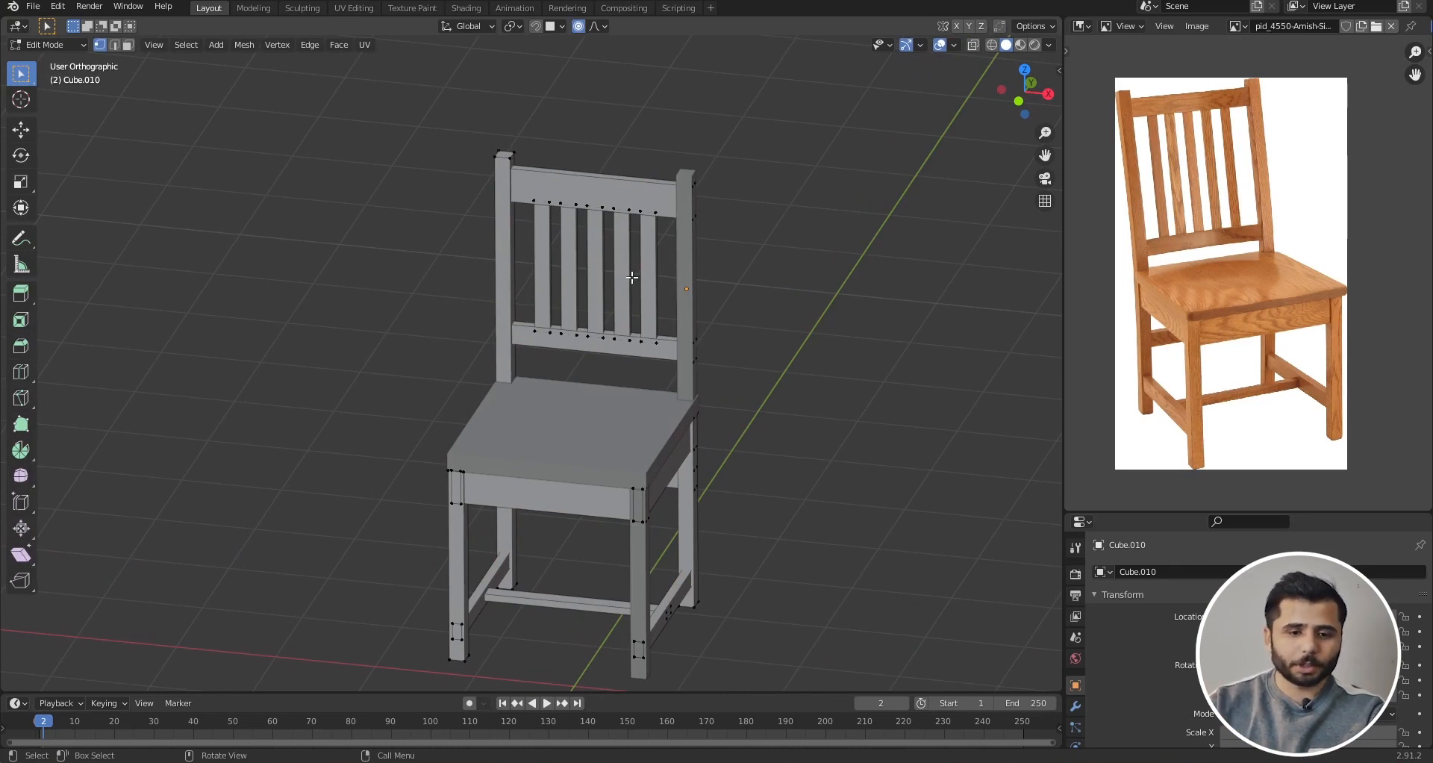
scroll(671, 269, "down", 4)
left_click_drag(853, 138, 333, 656)
Step: Separate the remaining chair mesh By Loose Parts and return to Object Mode
scroll(806, 350, "up", 3)
middle_click_drag(806, 350, 377, 426)
scroll(664, 383, "up", 5)
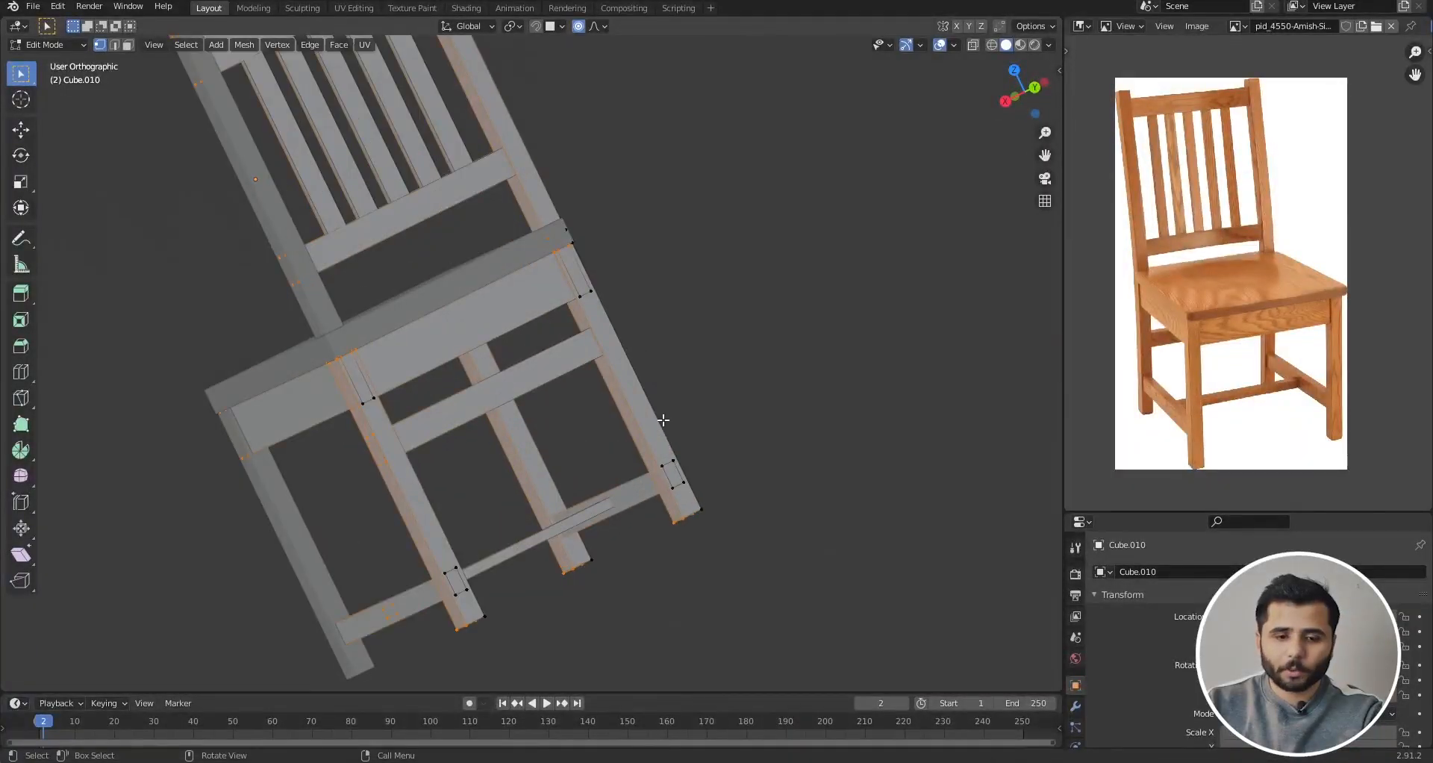
scroll(663, 420, "down", 4)
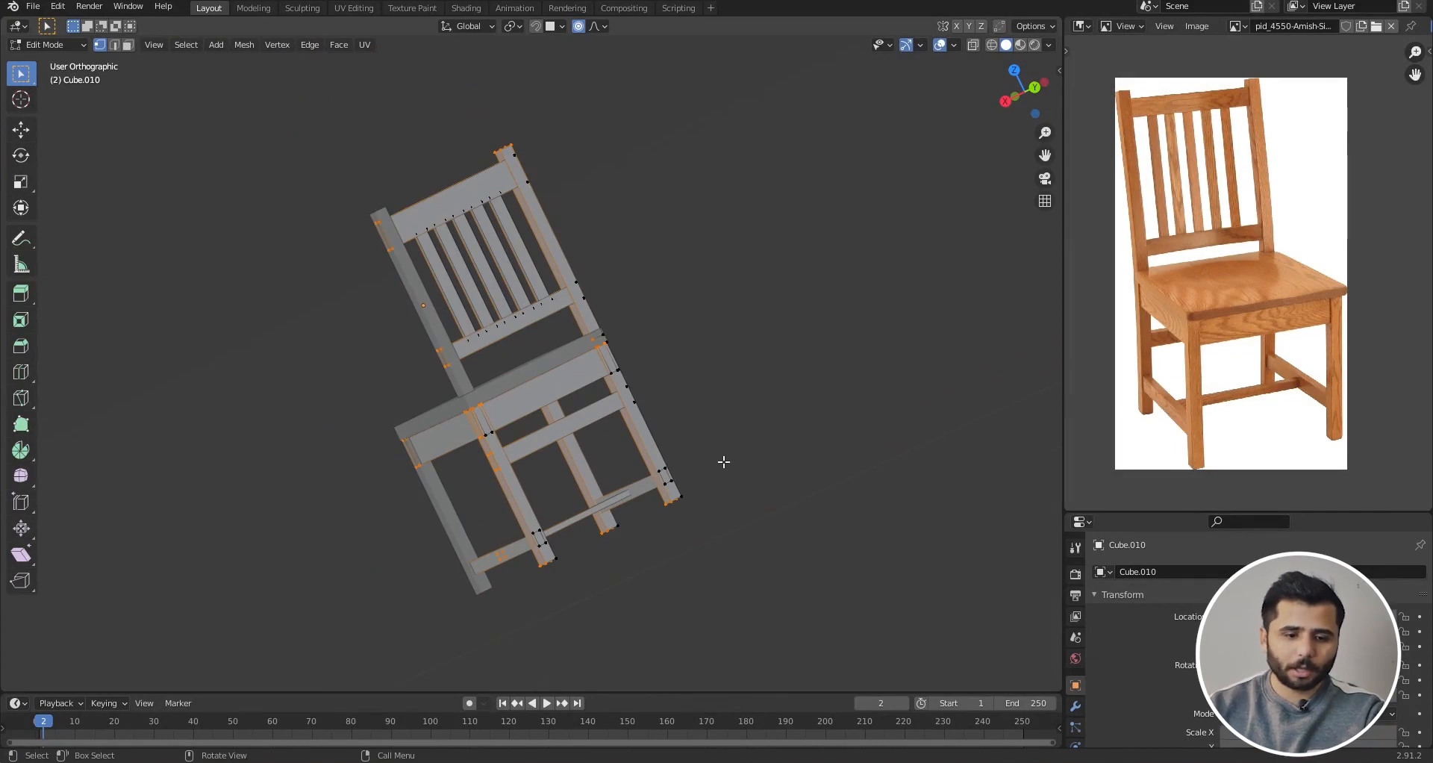
middle_click_drag(623, 458, 567, 472)
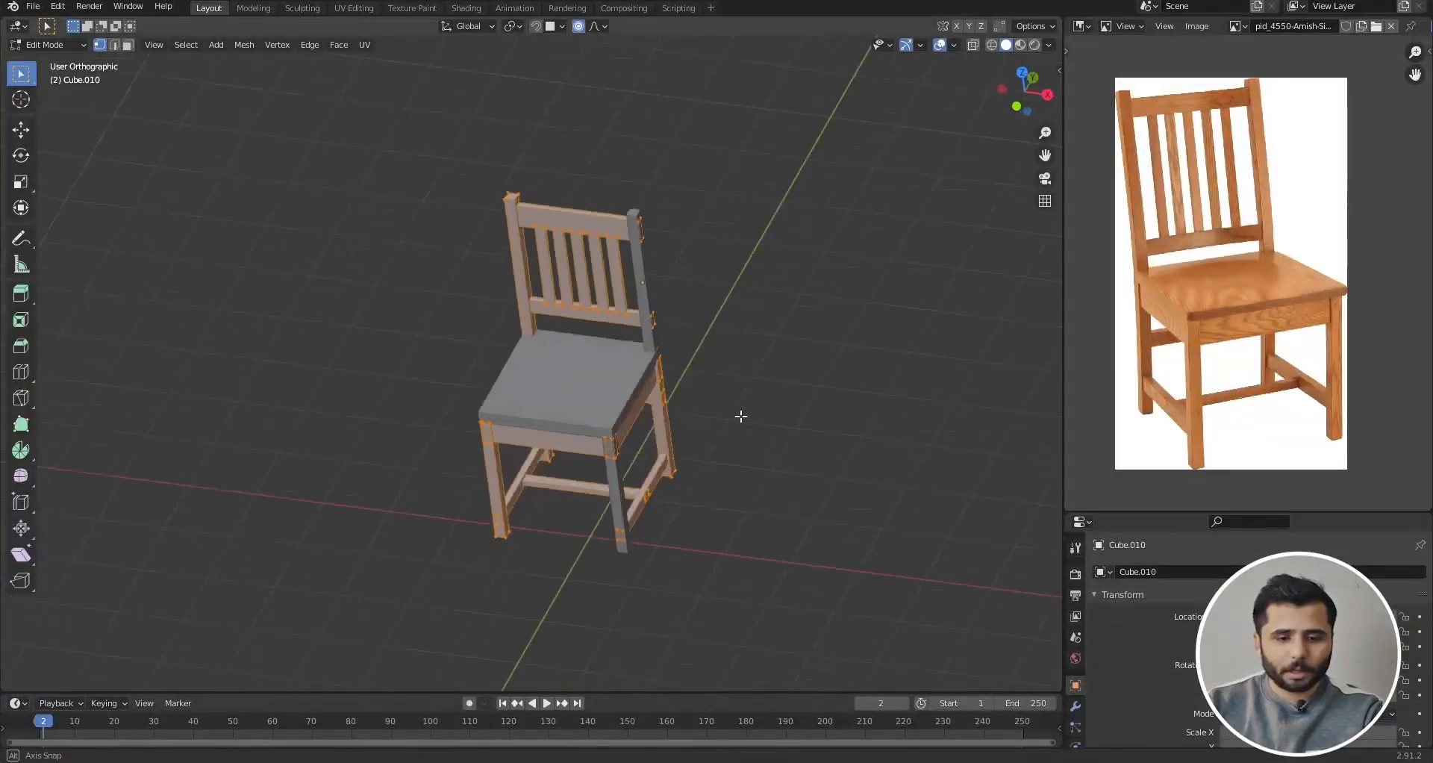
middle_click_drag(740, 415, 470, 471)
middle_click_drag(824, 214, 608, 245)
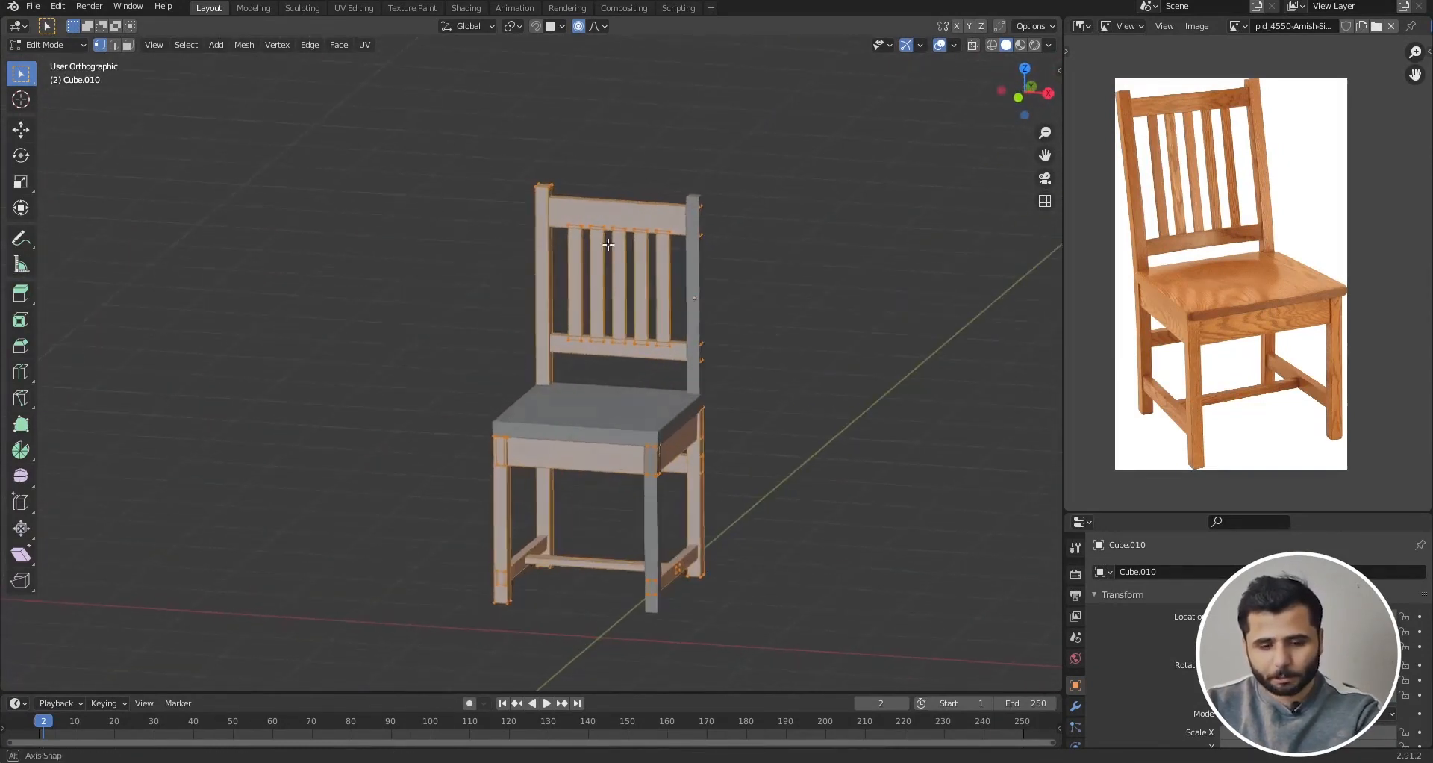
key("p")
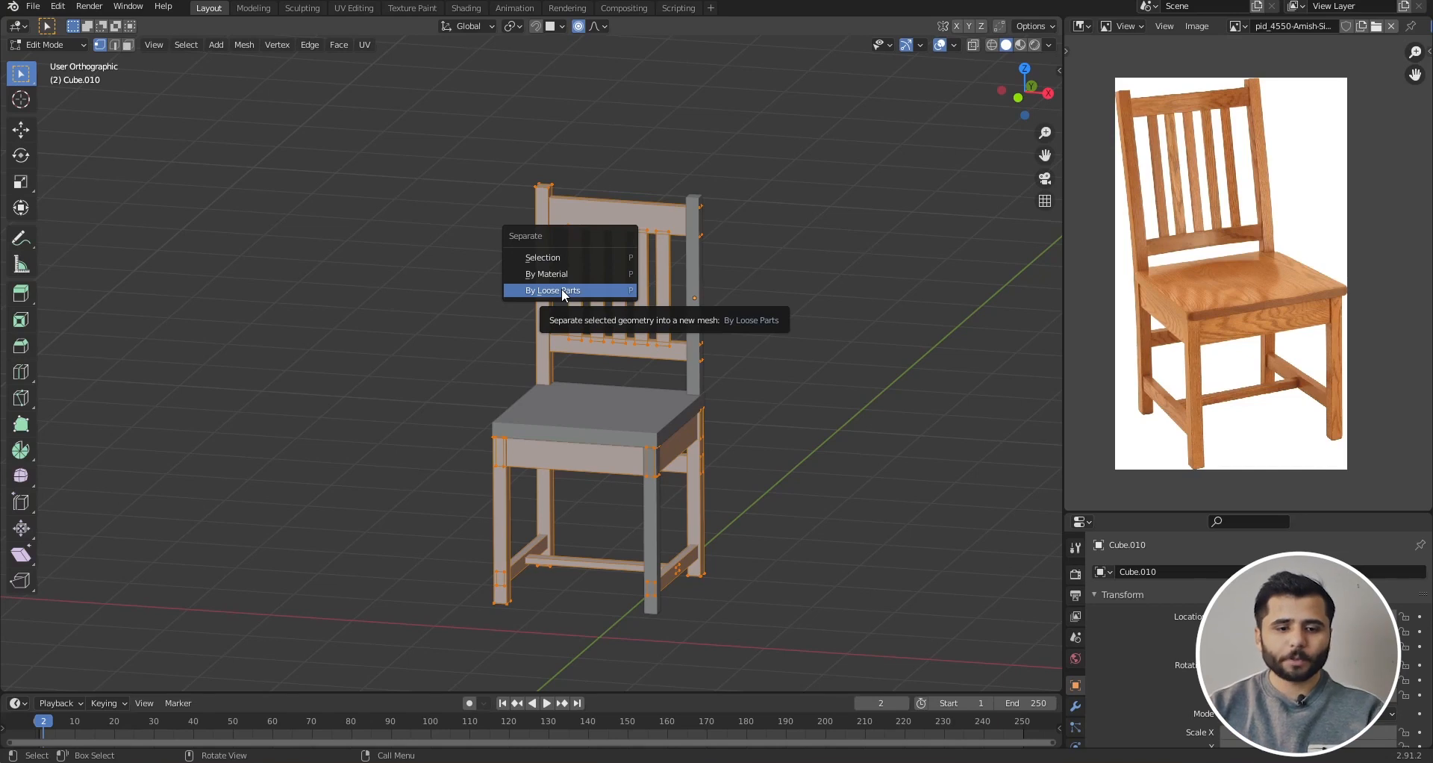
left_click(503, 290)
key("Tab")
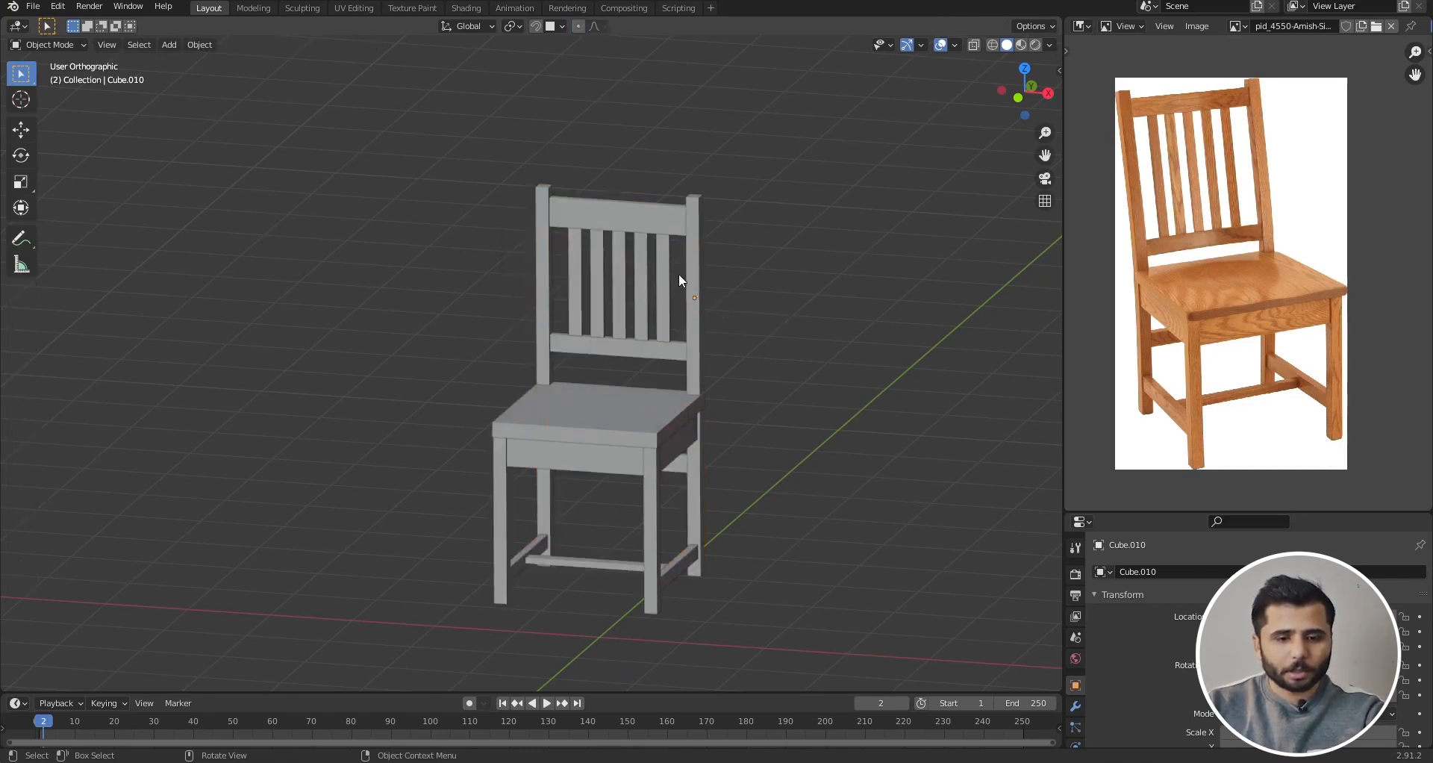
Step: Select the chair's post, slats, rails, seat and lower parts one by one to check that each is a separate object
left_click(688, 275)
left_click(659, 272)
left_click(639, 270)
left_click(600, 261)
left_click(598, 214)
scroll(598, 218, "down", 3)
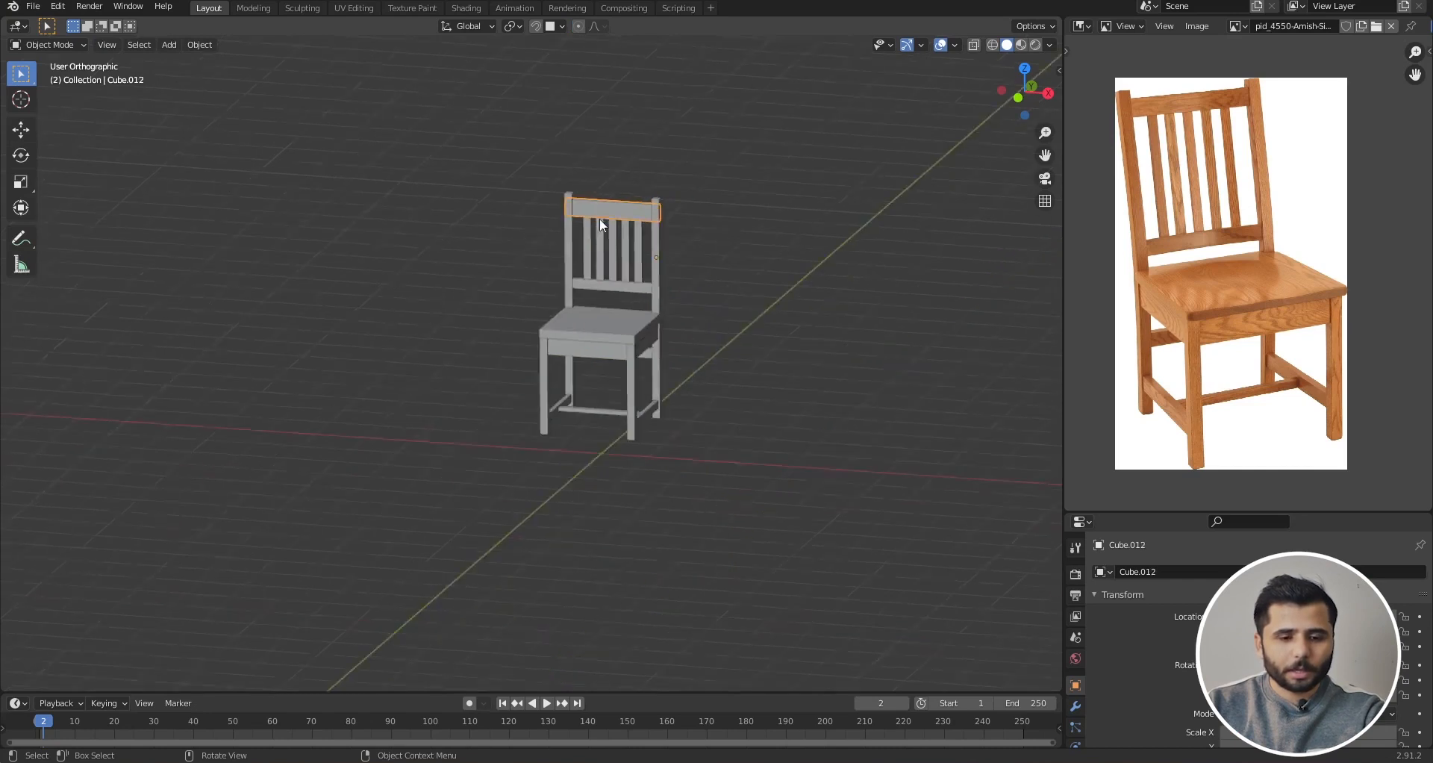
scroll(608, 293, "up", 3)
left_click(627, 319)
left_click(677, 366)
left_click(619, 385)
scroll(561, 419, "down", 2)
left_click(594, 469)
Step: Box-select all the chair parts and join them into one object
scroll(597, 461, "down", 2)
left_click_drag(752, 242, 418, 604)
scroll(664, 396, "up", 3)
key("ctrl+j")
scroll(612, 450, "down", 6)
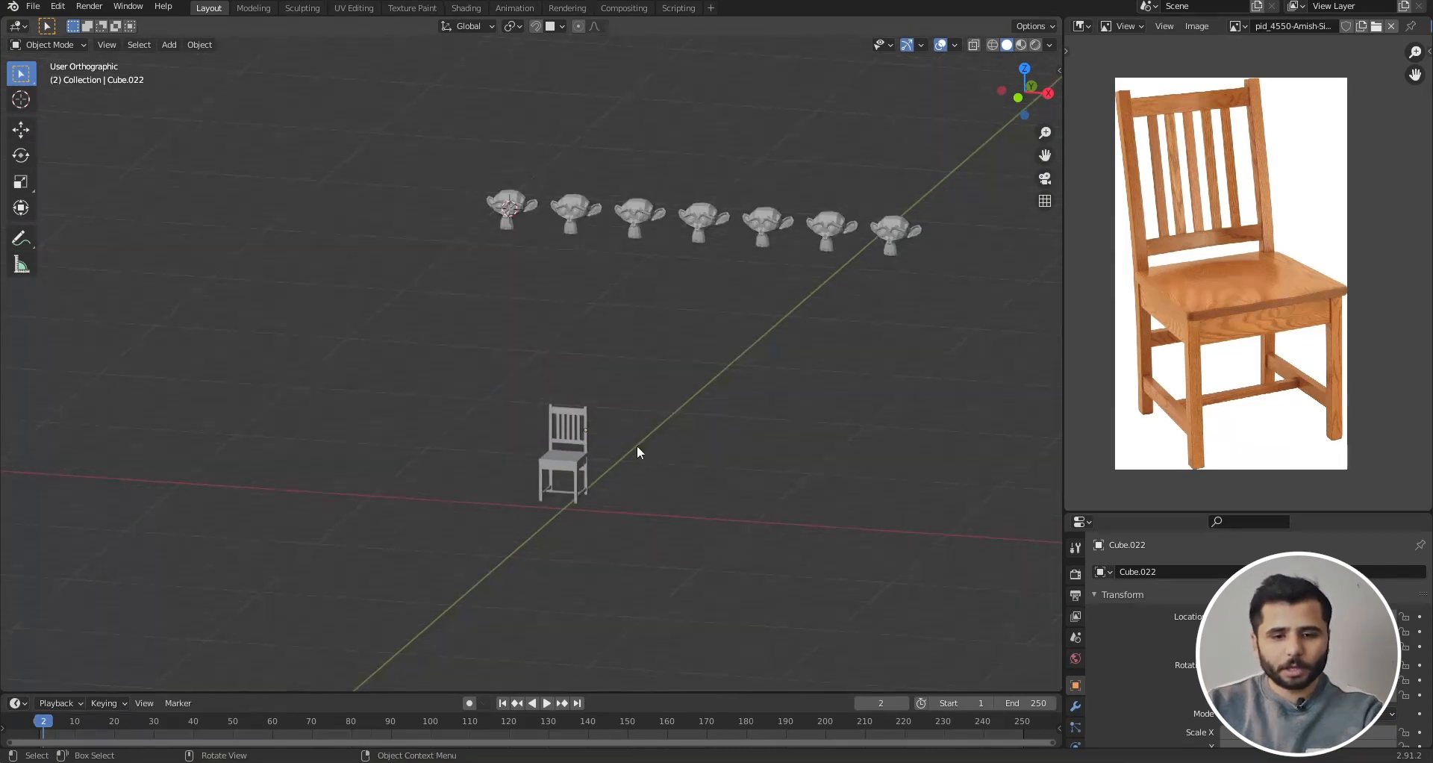
Step: Select the joined row of monkeys, separate their mesh By Loose Parts in Edit Mode, and return to Object Mode
left_click_drag(934, 199, 326, 284)
scroll(938, 199, "up", 3)
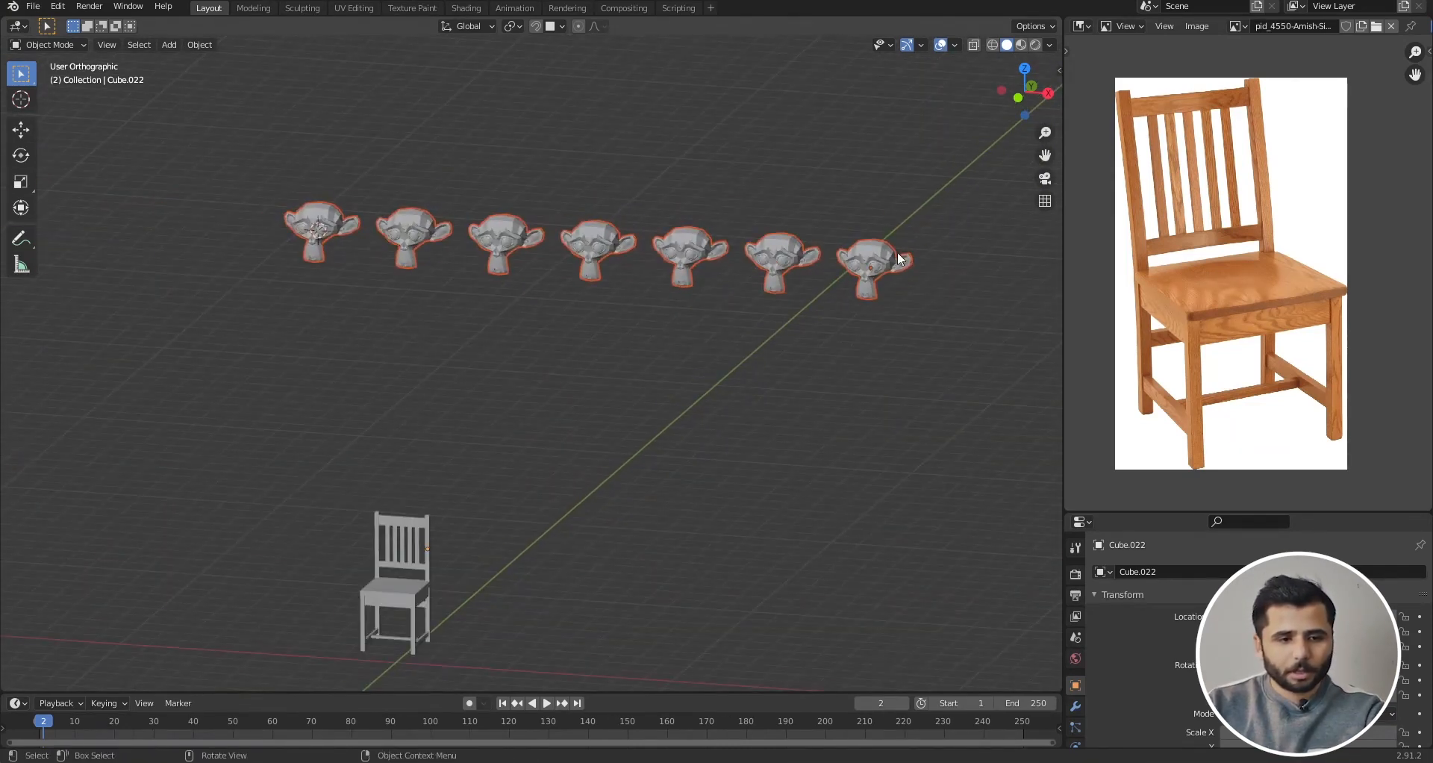
key("Tab")
key("Tab")
key("Tab")
key("p")
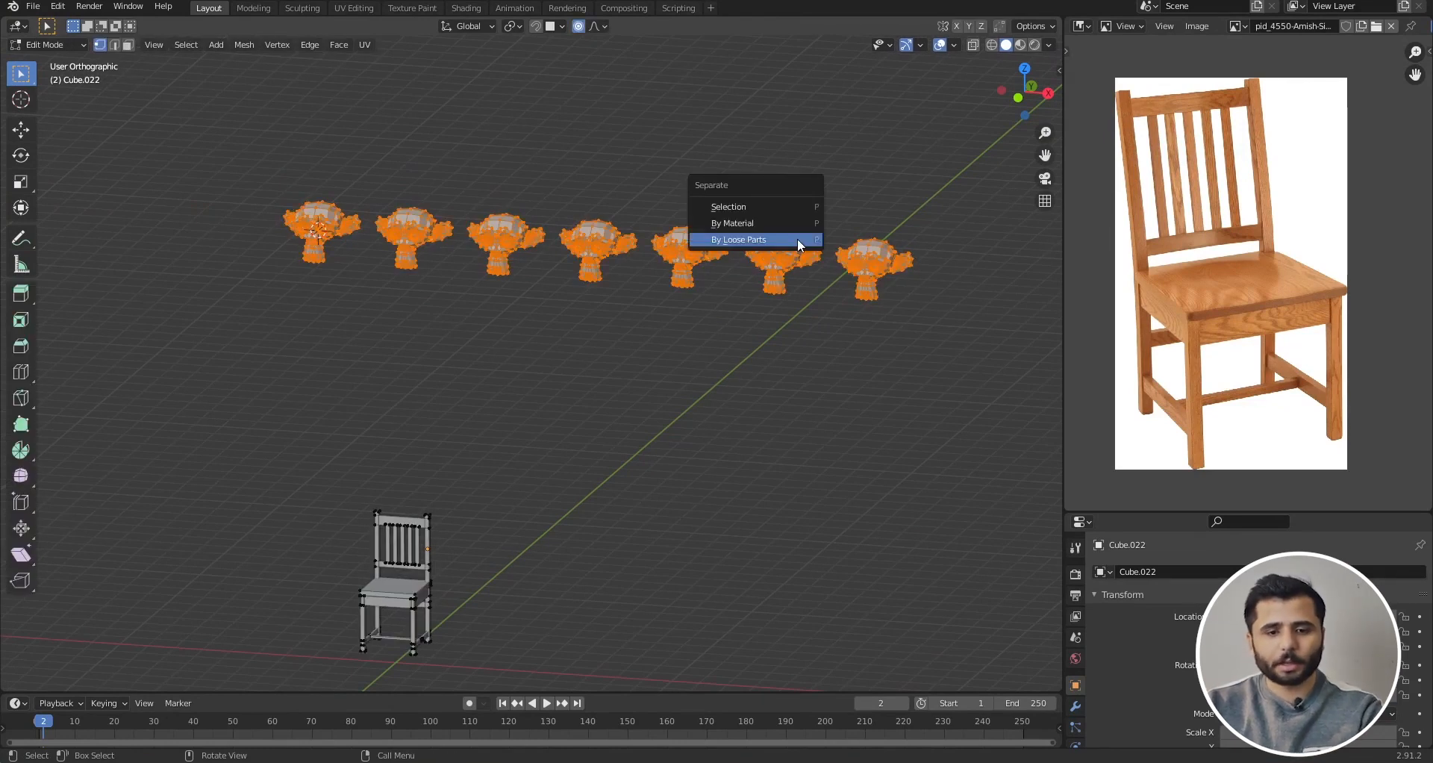
left_click(797, 238)
key("Tab")
Step: Select several monkeys individually to check that they are separate objects, and clear the selection
left_click(600, 231)
left_click(499, 237)
left_click(432, 230)
left_click(317, 231)
left_click(597, 246)
left_click(687, 255)
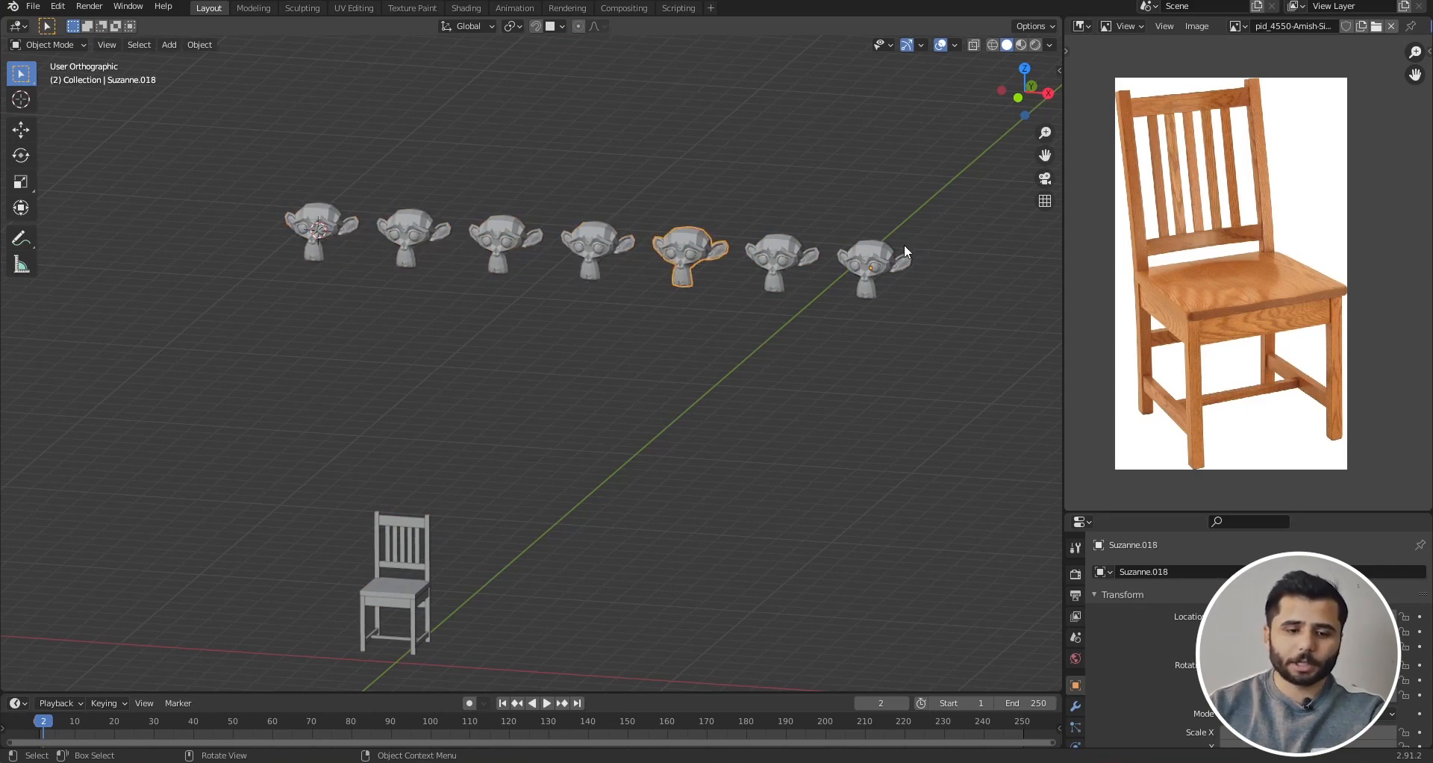
scroll(908, 252, "down", 2)
left_click(879, 307)
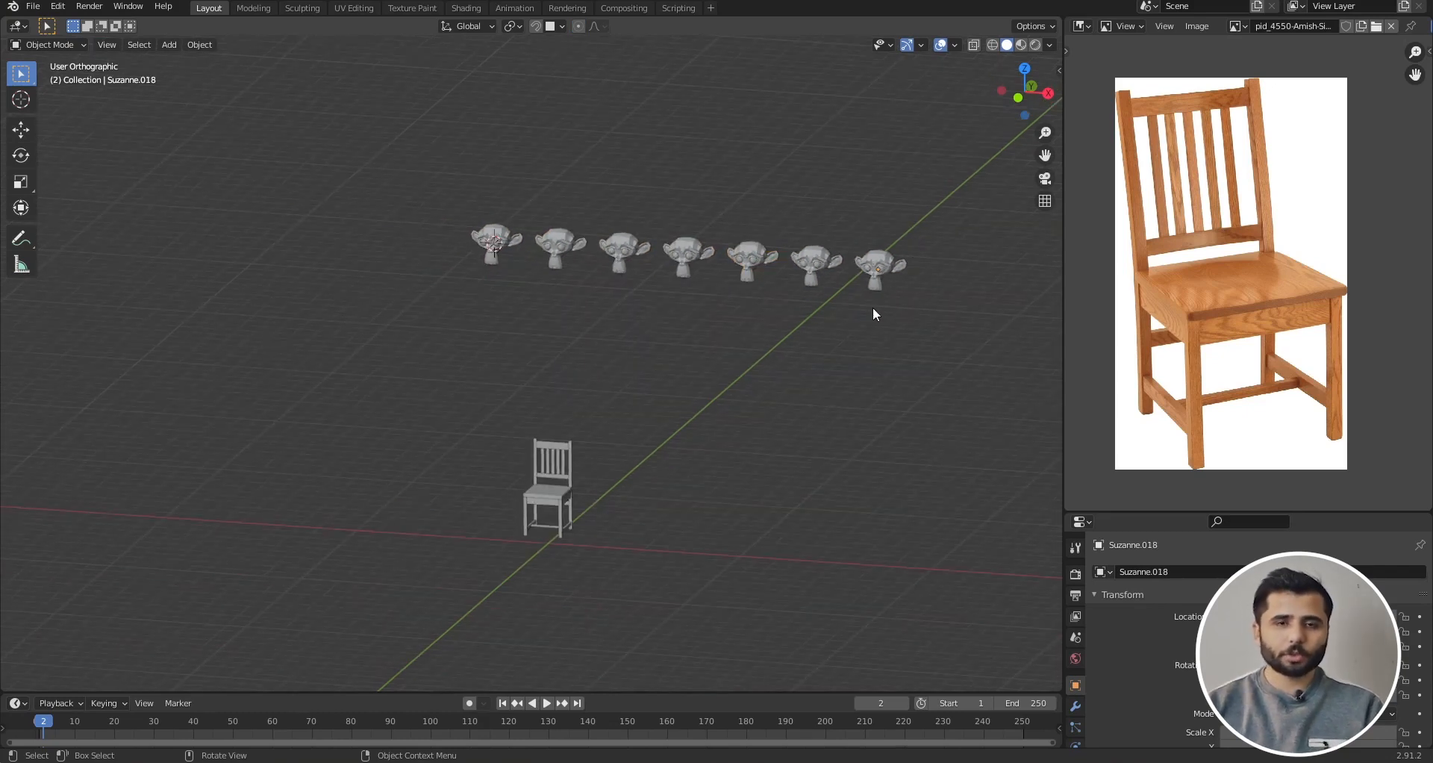